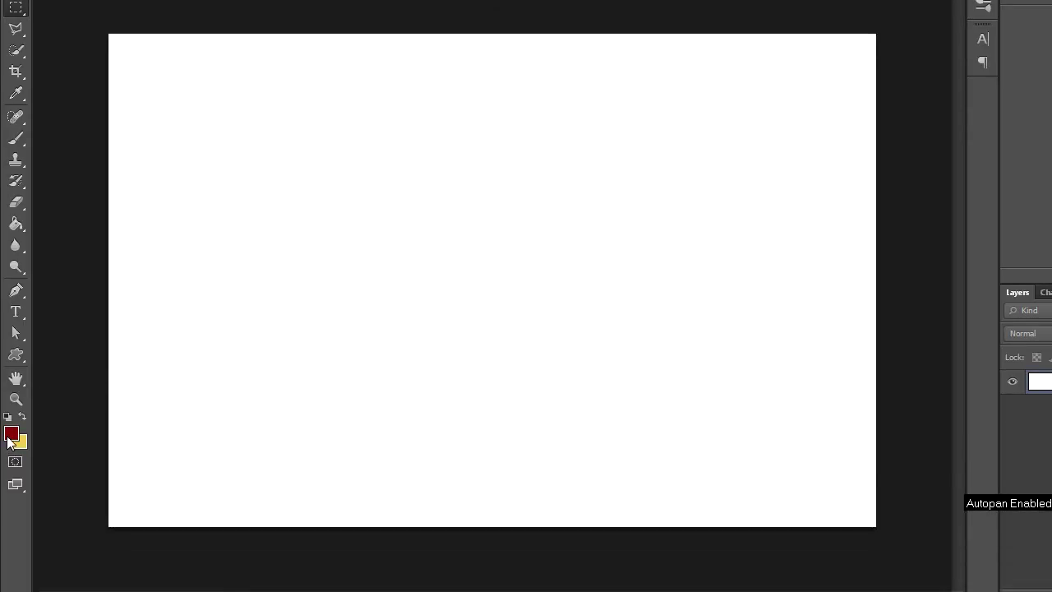
Confirm #800d14 as the foreground colour and #dcc659 as the background colour
left_click(10, 435)
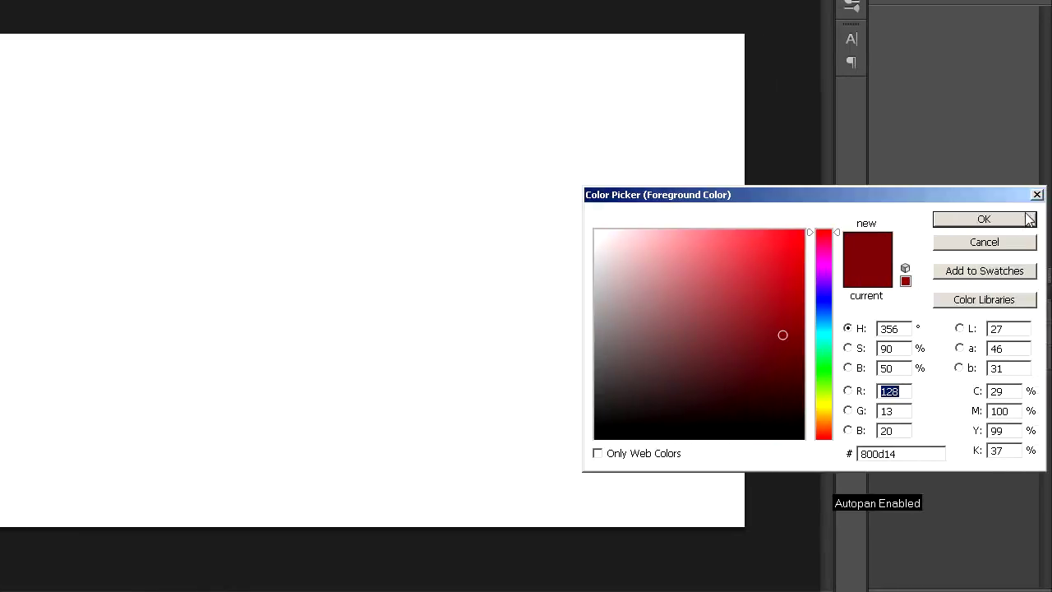
left_click(1029, 218)
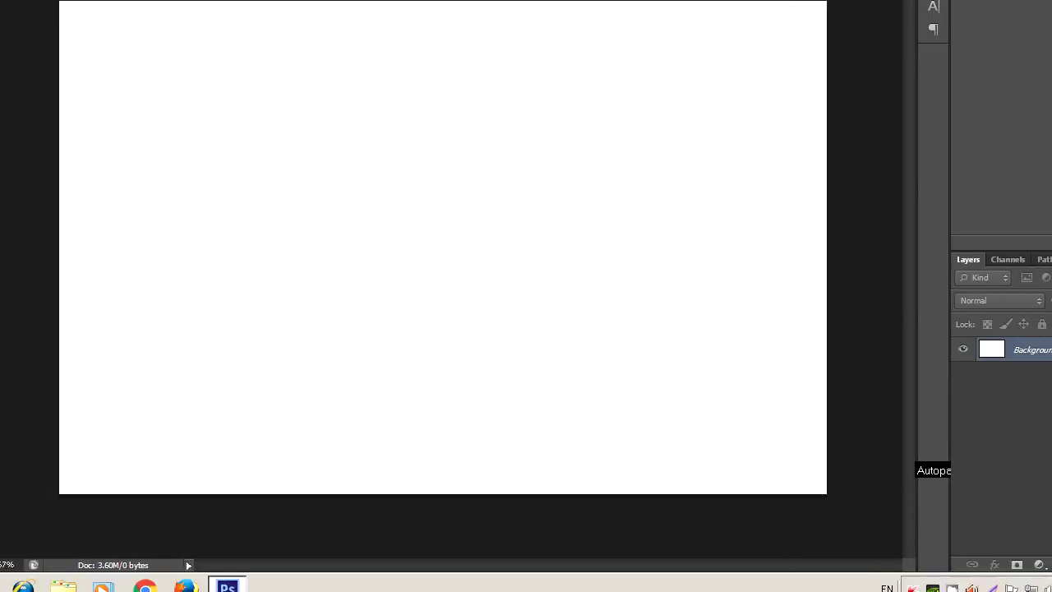
left_click(21, 415)
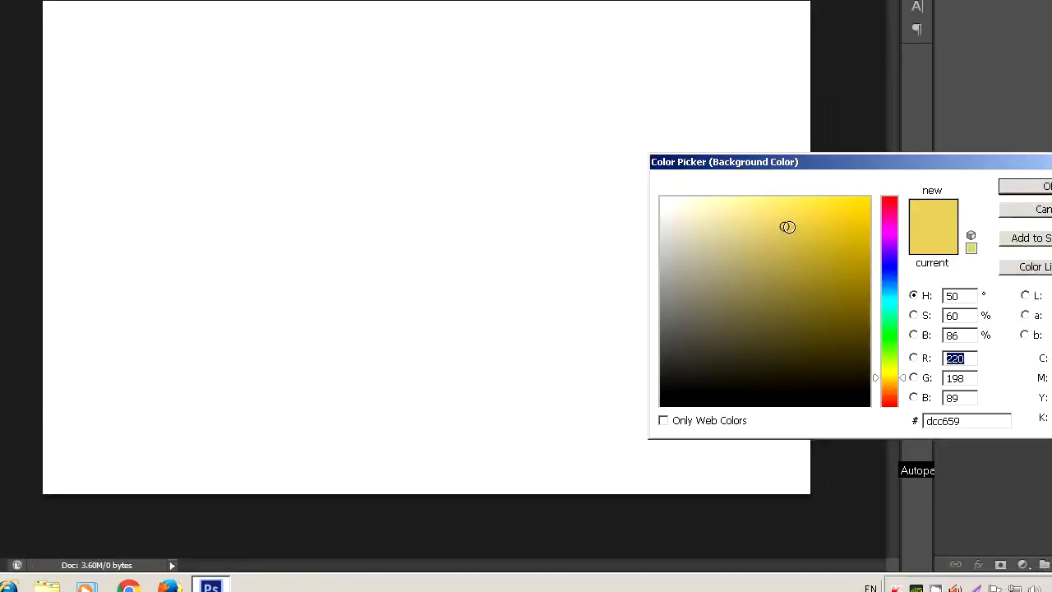
left_click(966, 186)
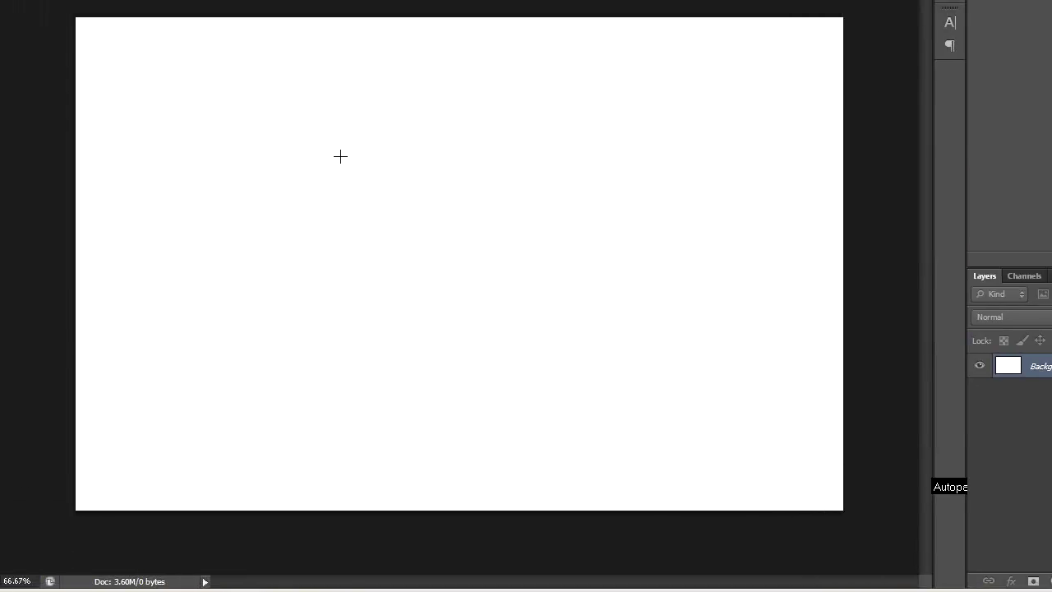
Create two vertical guides with View > New Guide, at positions 30% and 70%
left_click(296, 13)
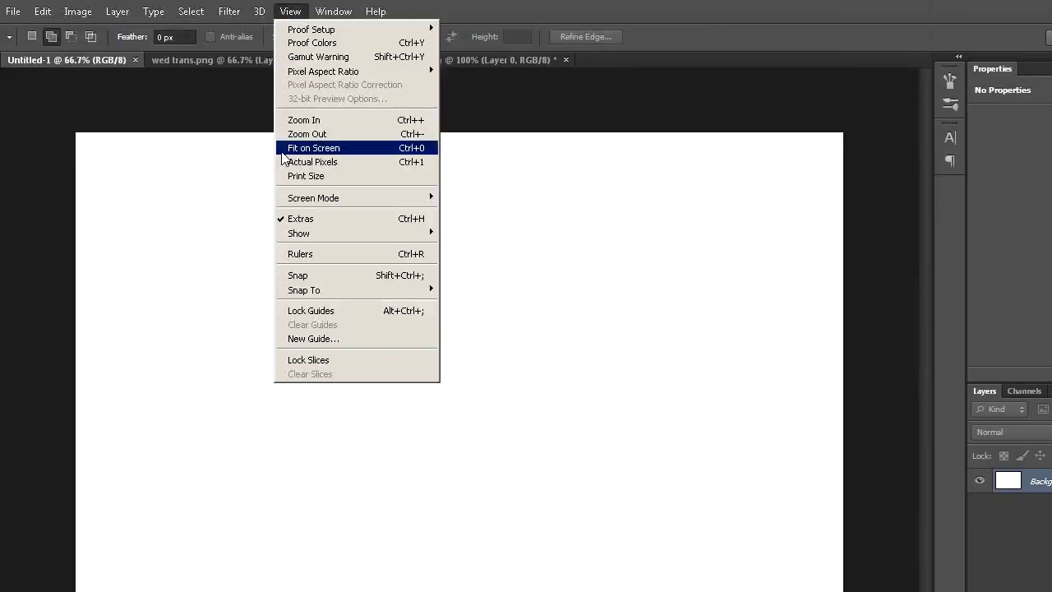
left_click(306, 341)
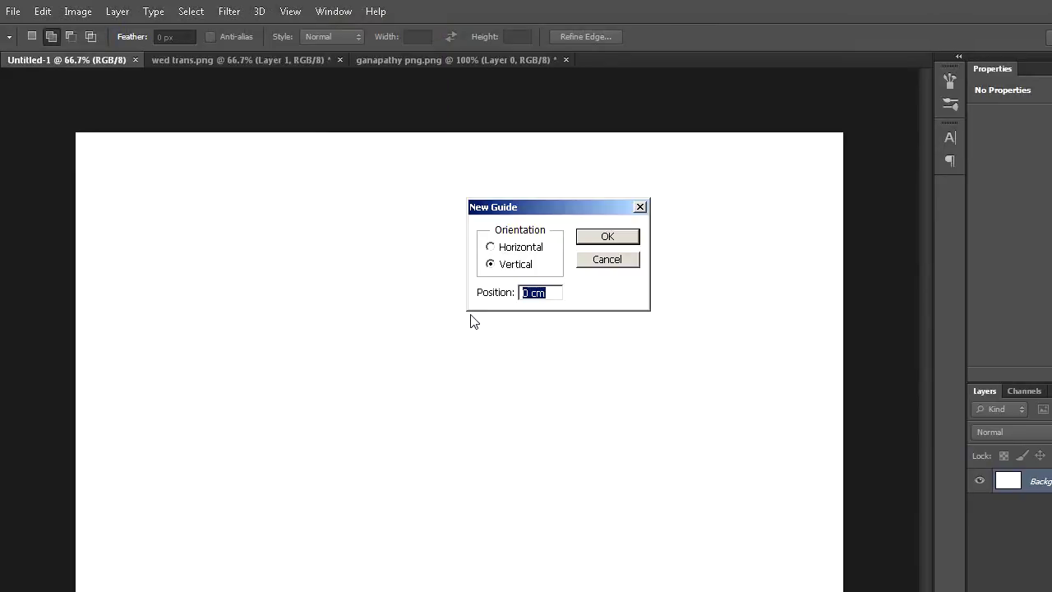
key("BackSpace")
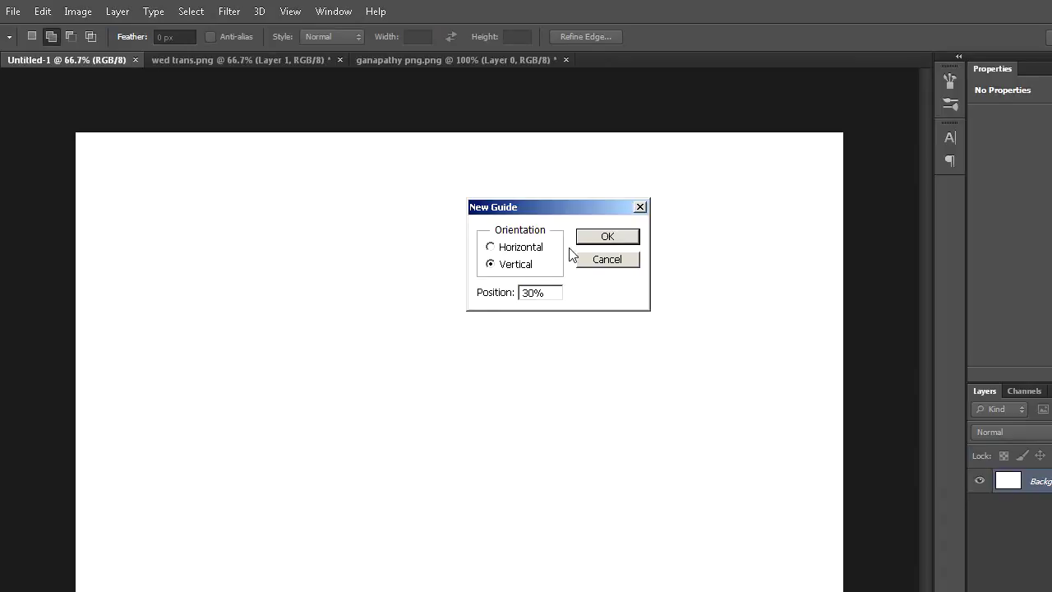
left_click(593, 238)
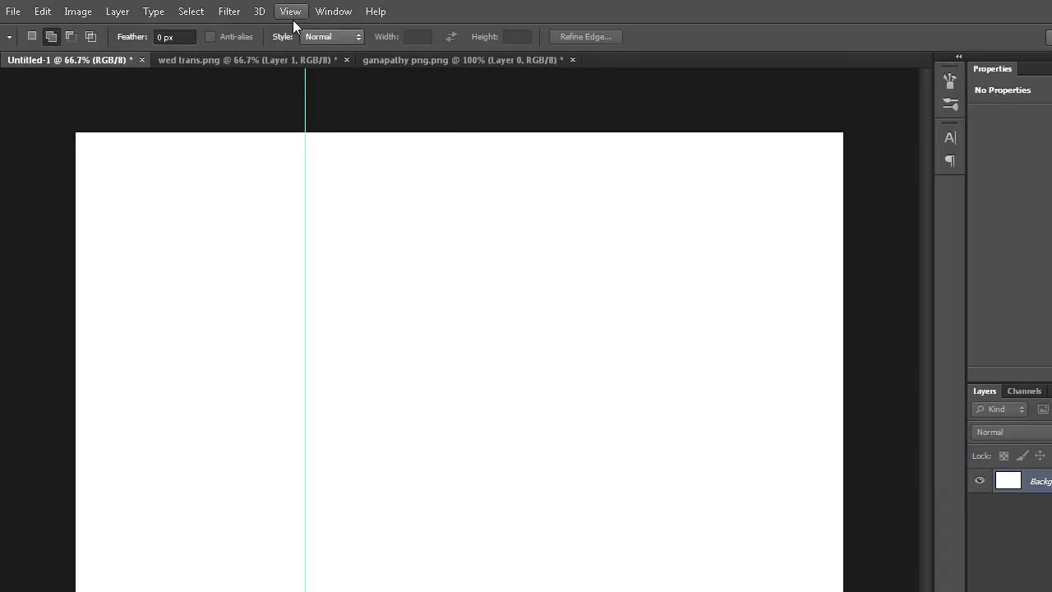
left_click(291, 12)
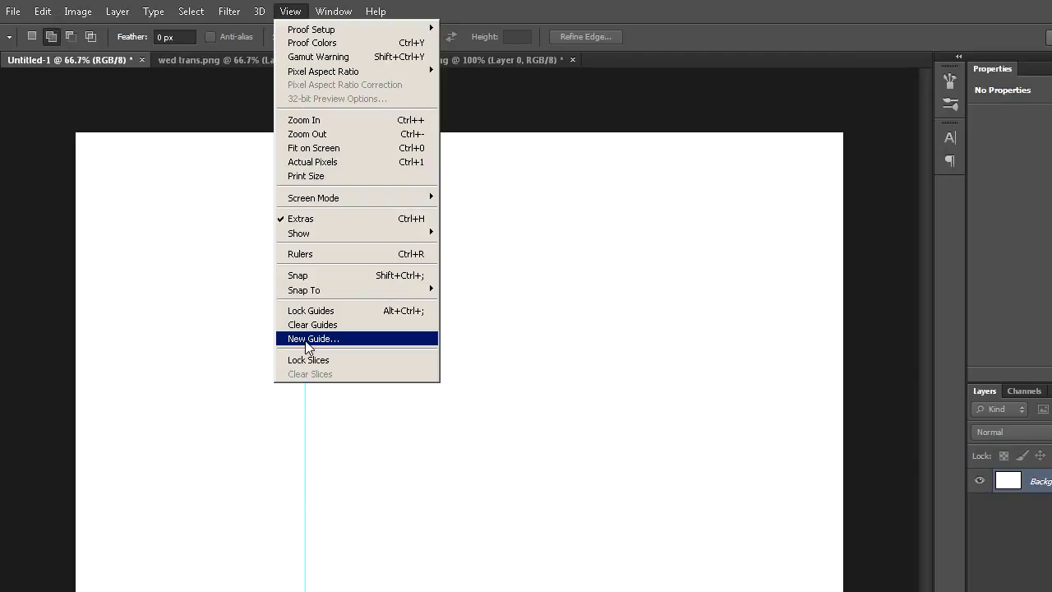
left_click(307, 338)
key("BackSpace")
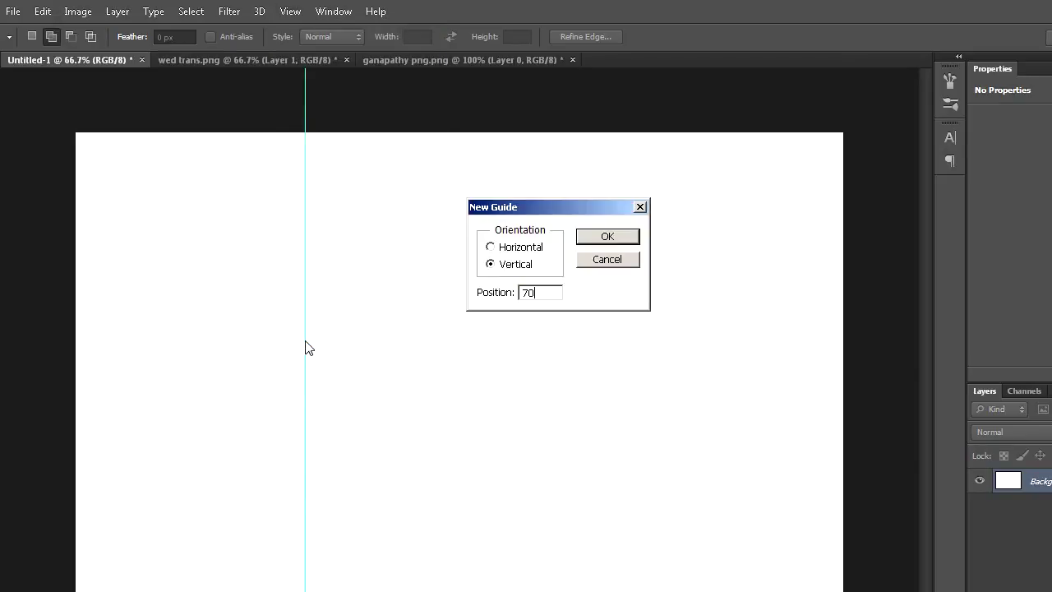
left_click(607, 237)
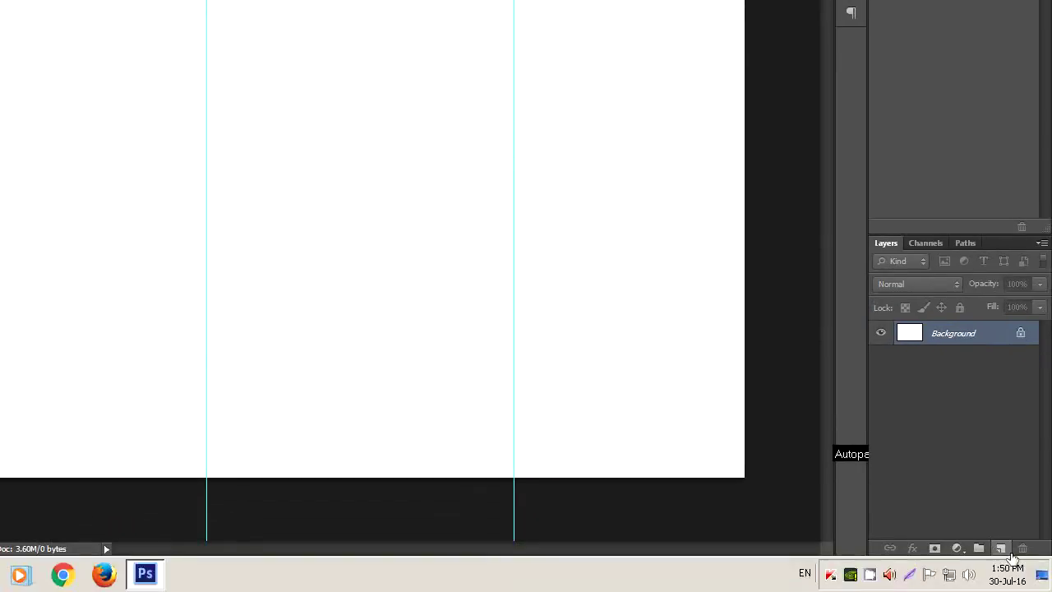
On new Layer 1, select the full-height column between the guides and fill it pale yellow
left_click(999, 549)
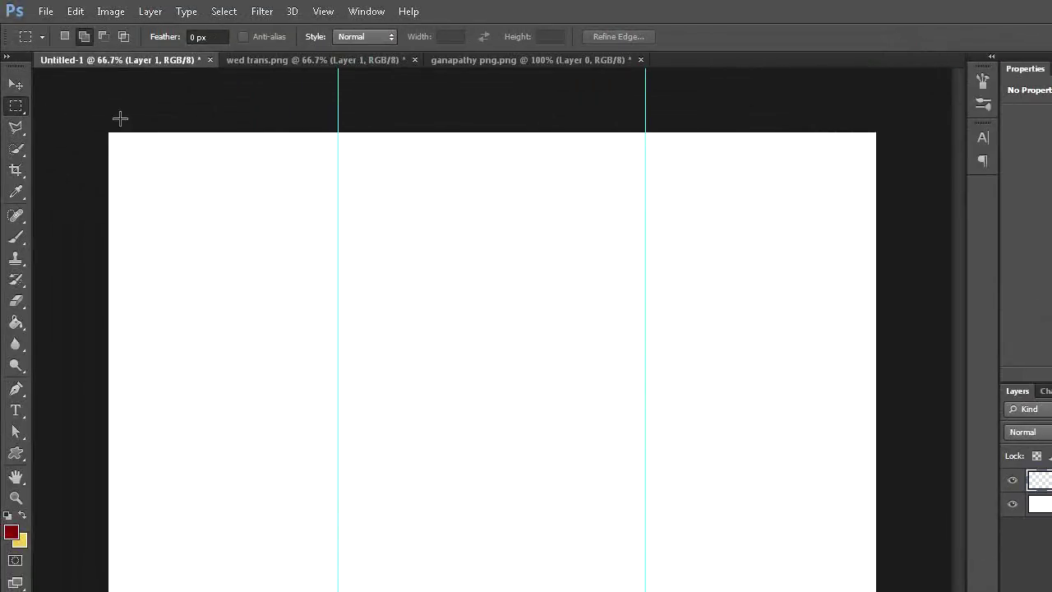
left_click_drag(339, 131, 639, 395)
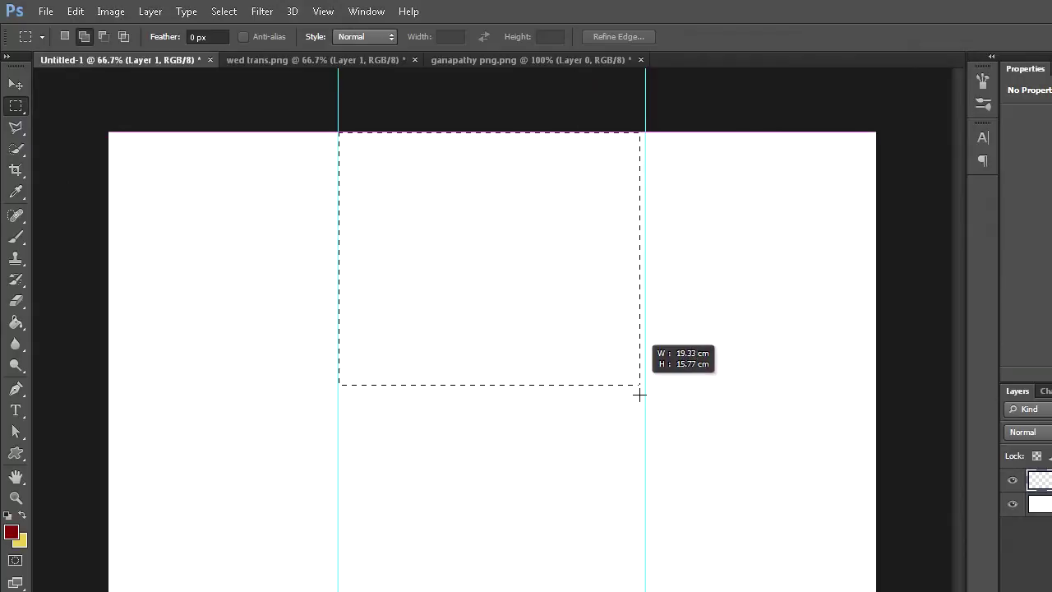
left_click_drag(639, 394, 645, 478)
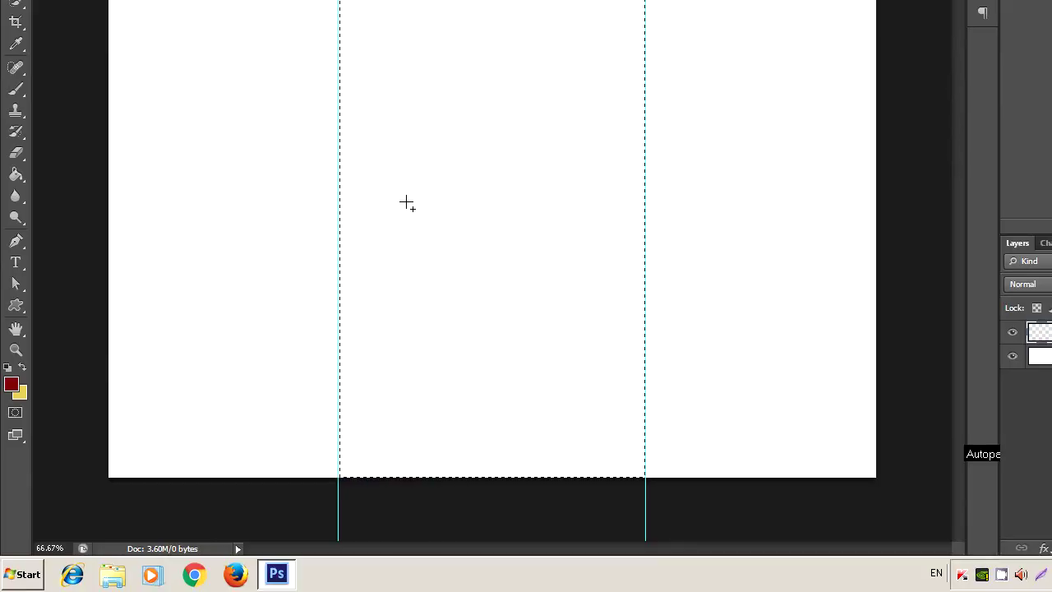
key("ctrl+BackSpace")
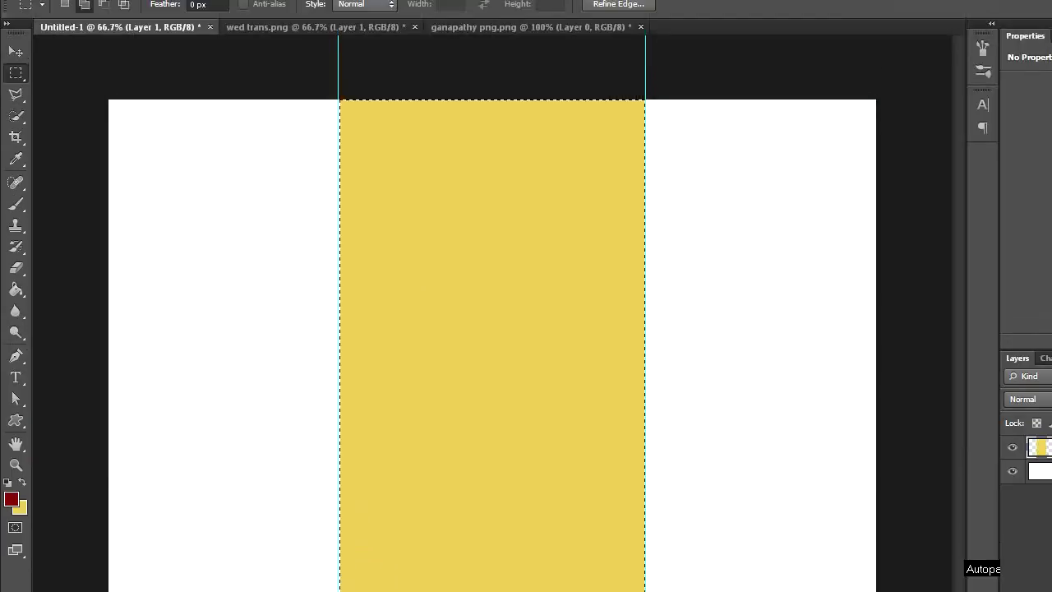
left_click(223, 12)
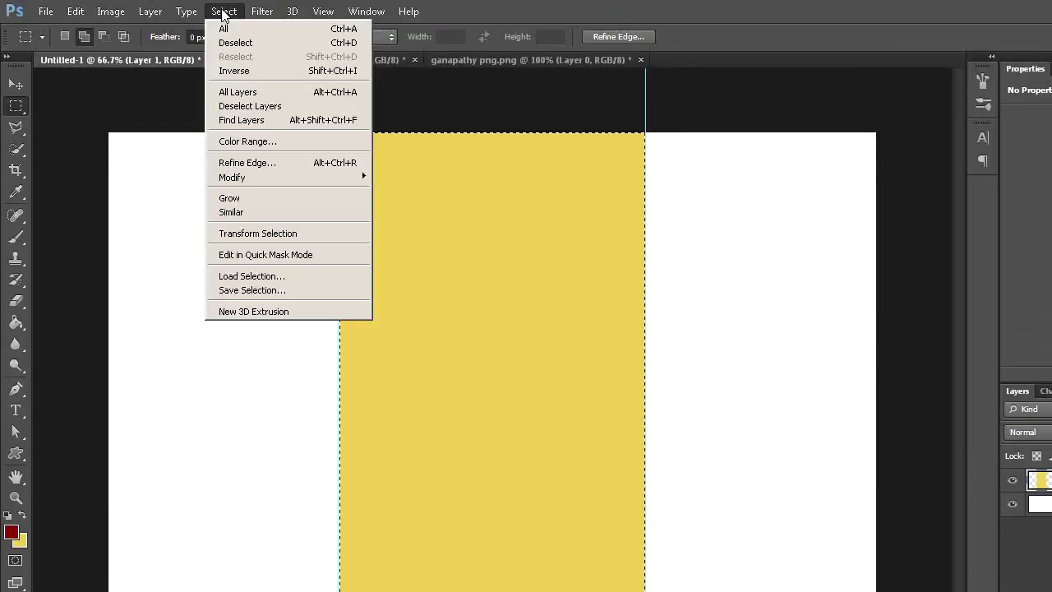
Invert the selection, fill the side areas with maroon, and deselect
left_click(234, 71)
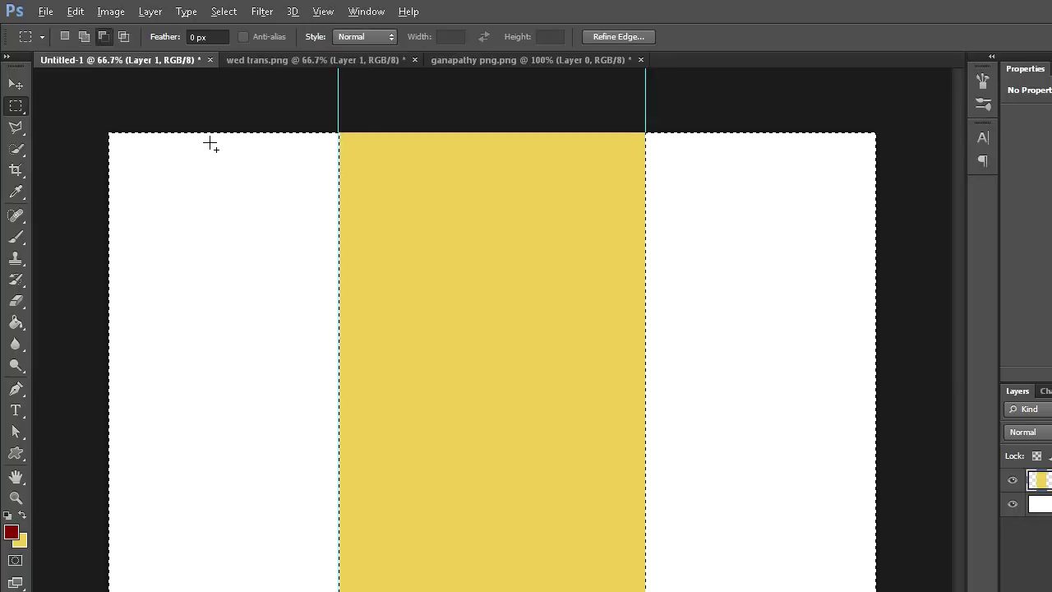
key("alt+BackSpace")
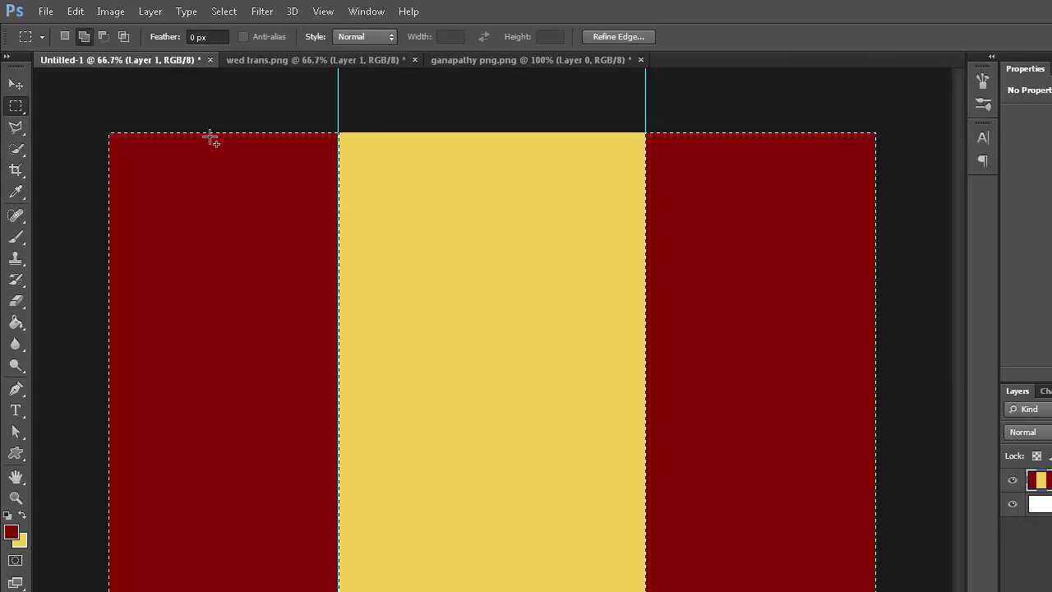
left_click(223, 11)
left_click(235, 40)
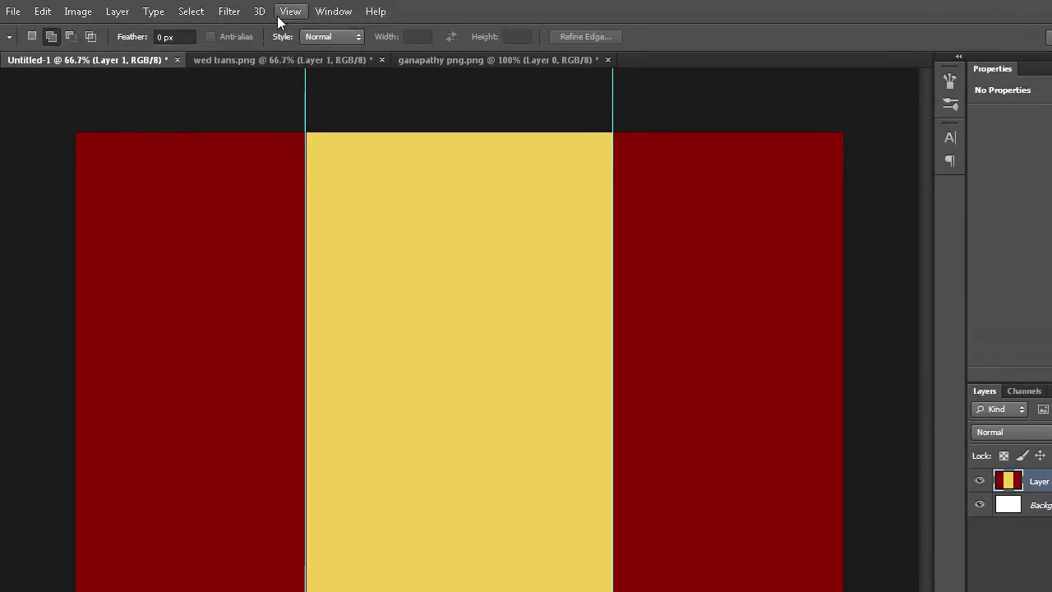
Clear the guides and add an empty Layer 2 for the ornament
left_click(289, 13)
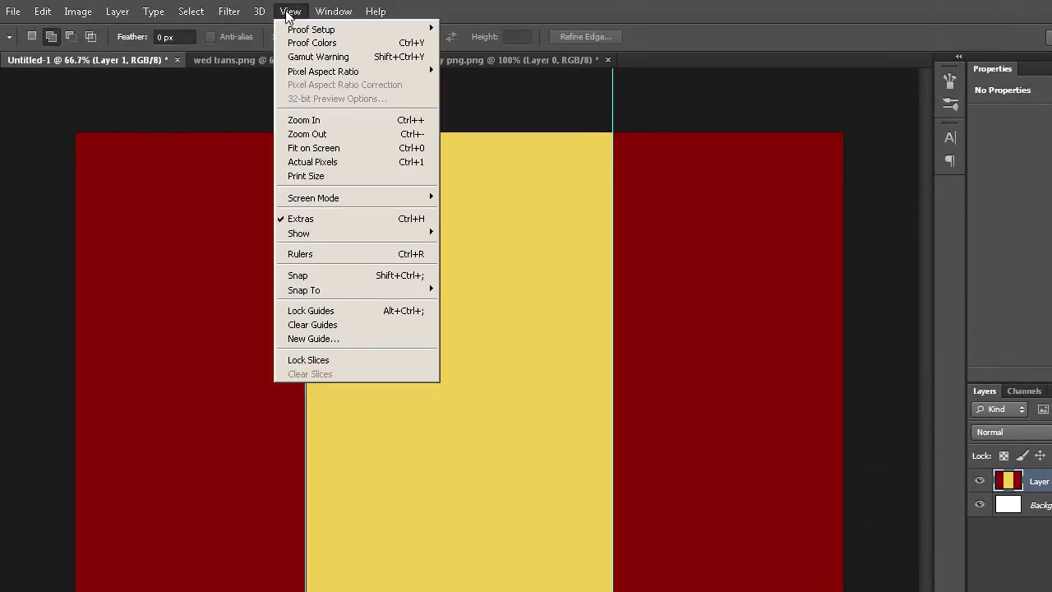
left_click(323, 329)
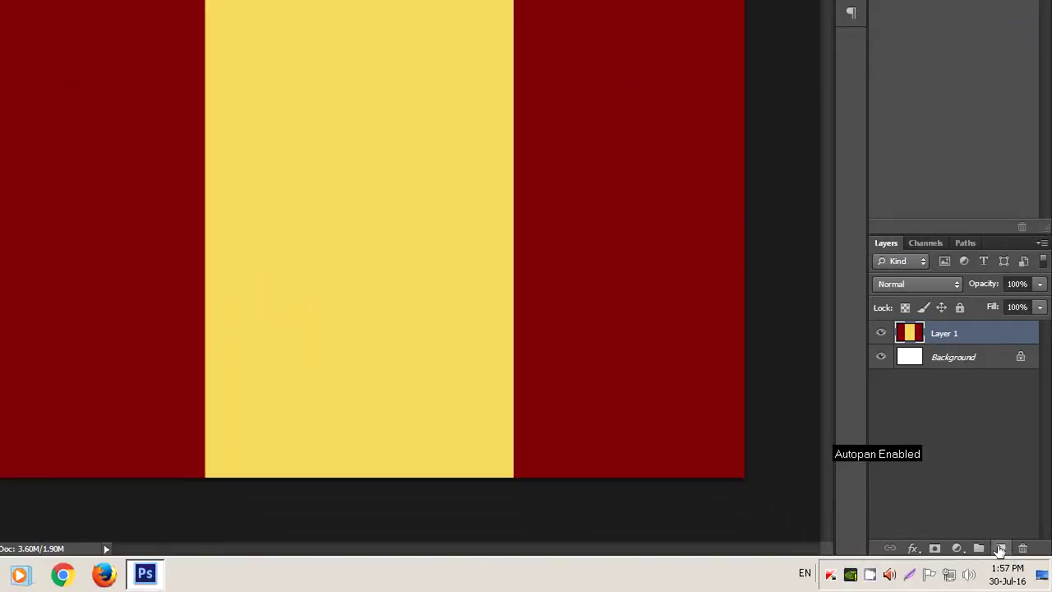
left_click(1000, 548)
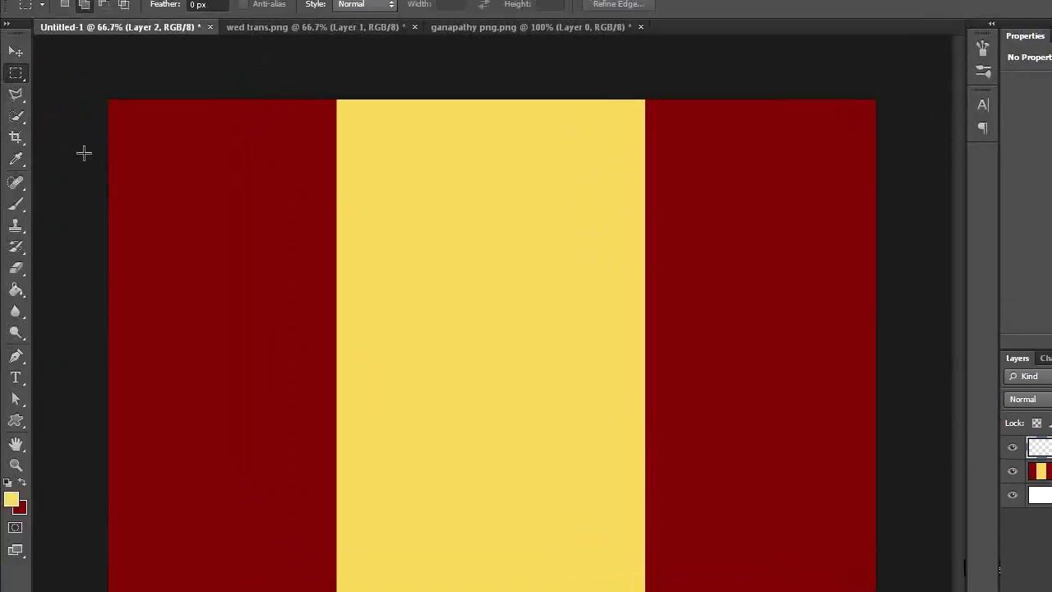
Stamp a 500 px maroon mandala brush once on the lower yellow stripe
left_click(17, 205)
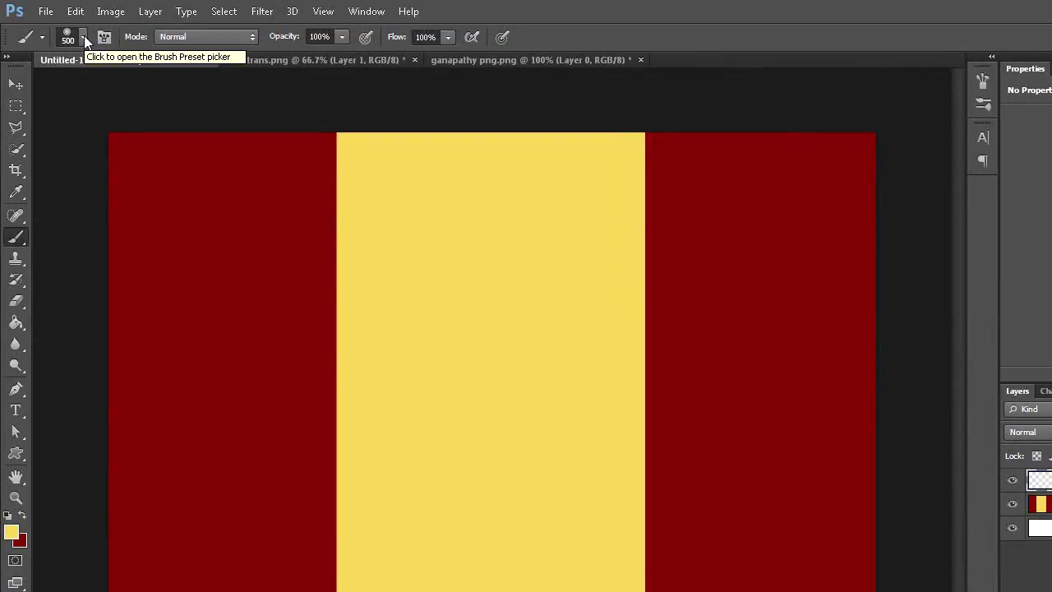
left_click(84, 37)
left_click(84, 37)
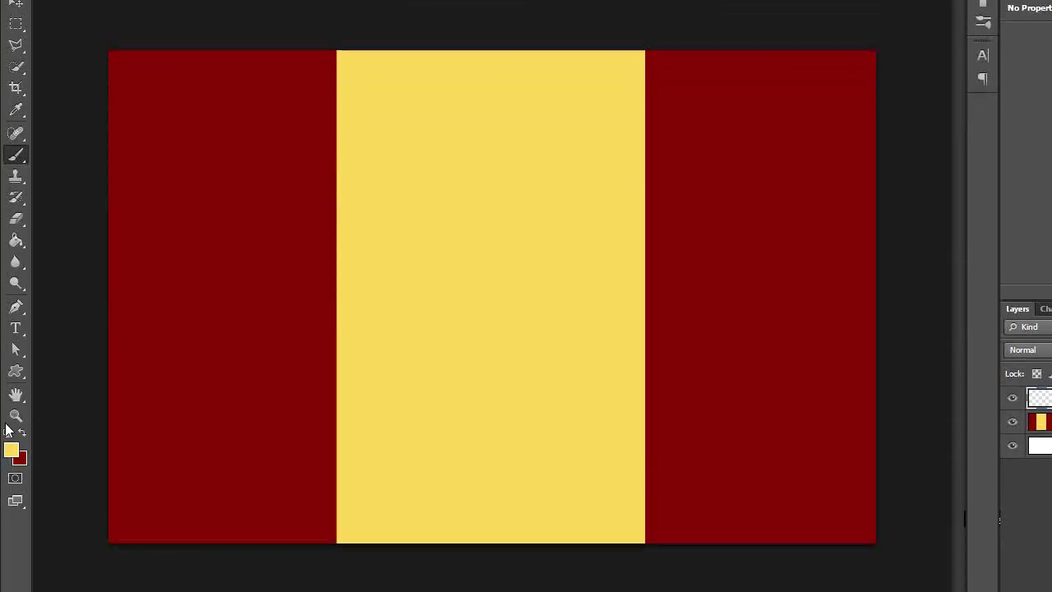
left_click(22, 431)
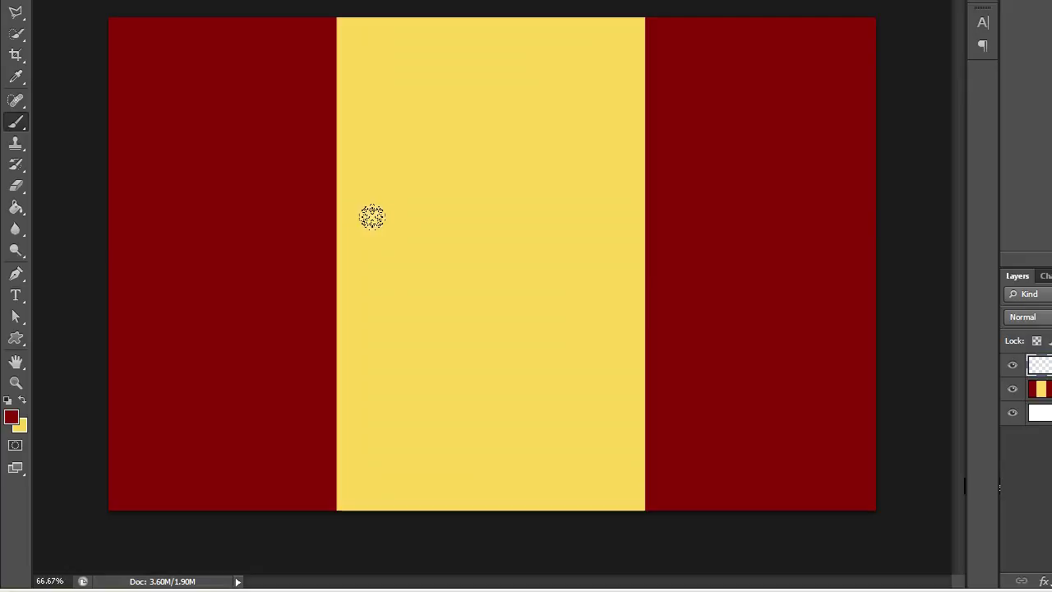
left_click(491, 341)
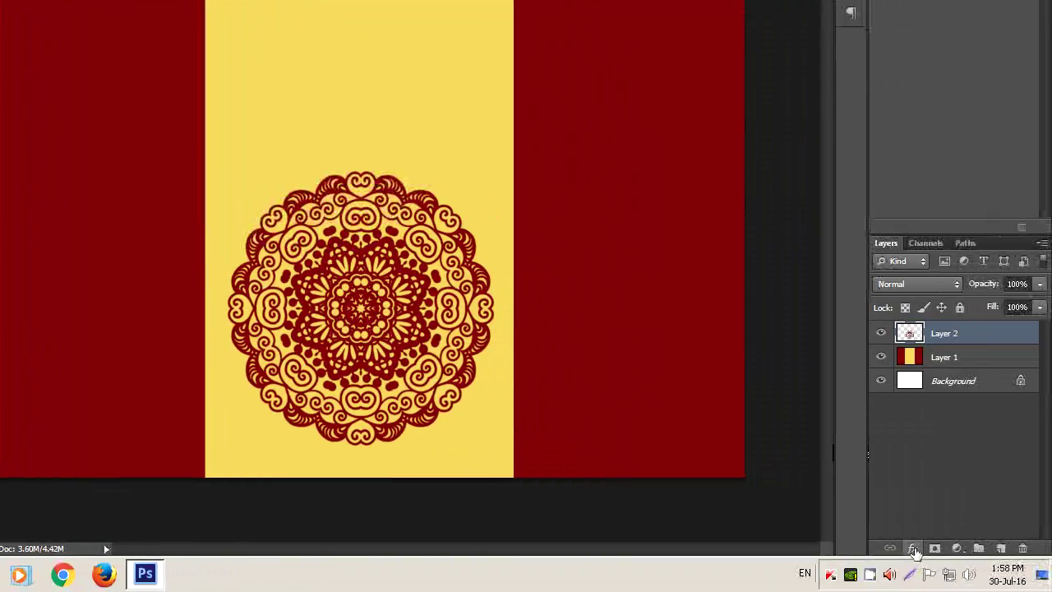
left_click(914, 549)
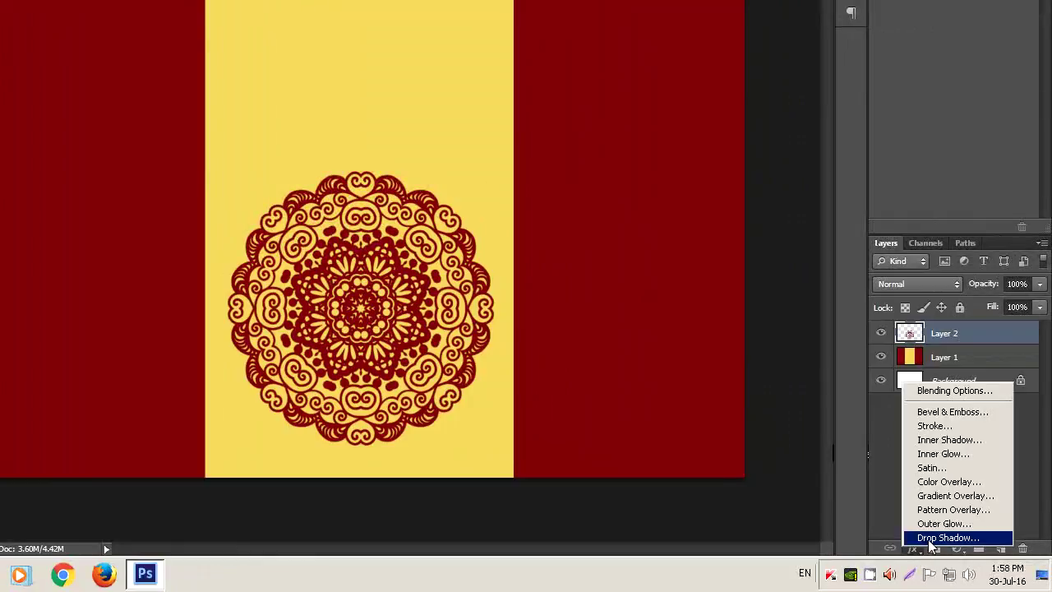
Add a 5 px distance drop shadow to the mandala layer and create Layer 3 above
left_click(929, 538)
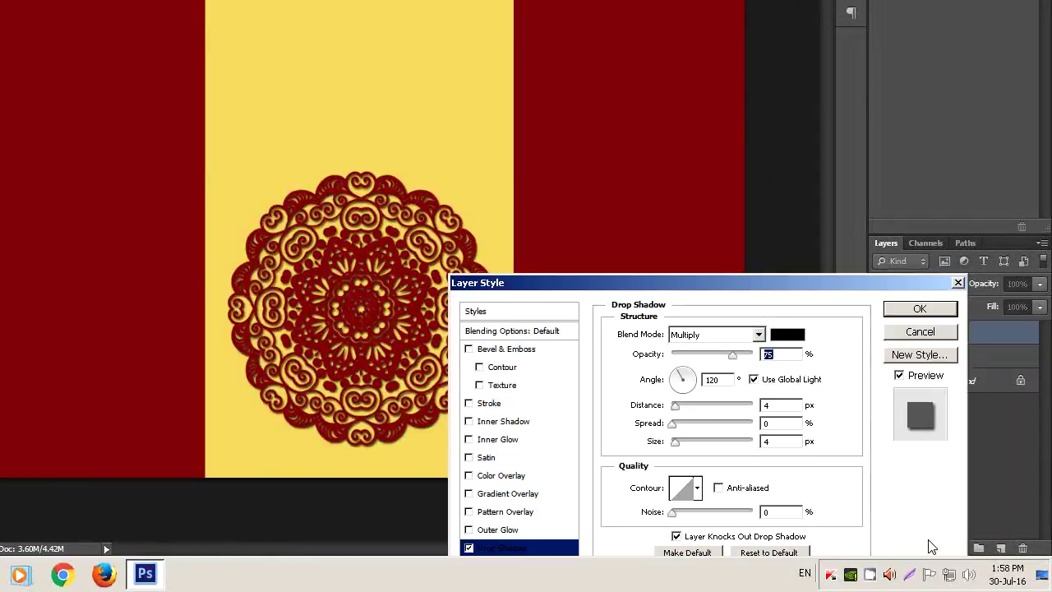
left_click(780, 404)
type("5")
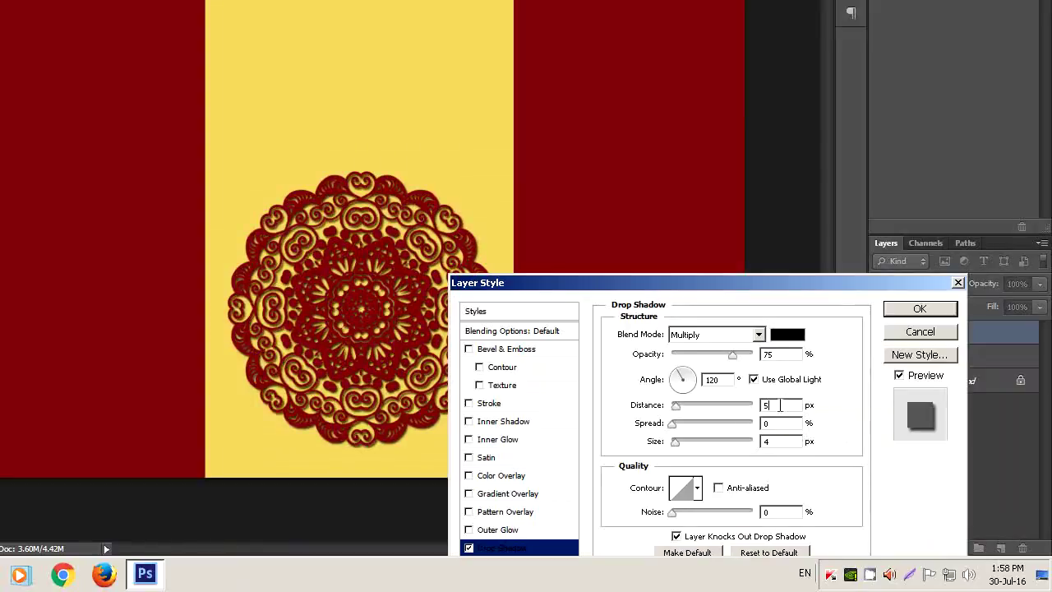
left_click(929, 309)
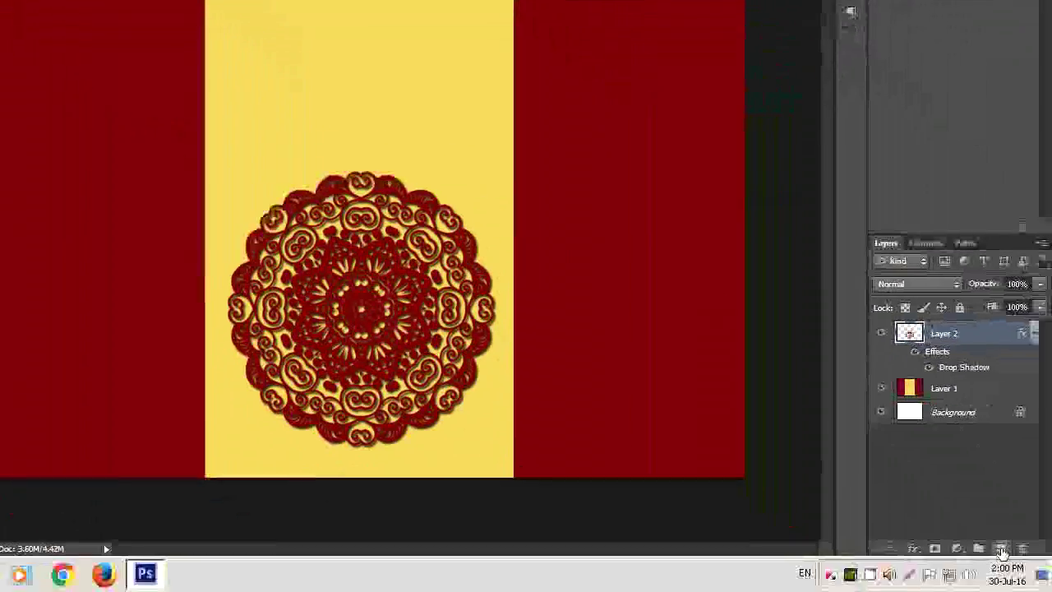
left_click(1003, 545)
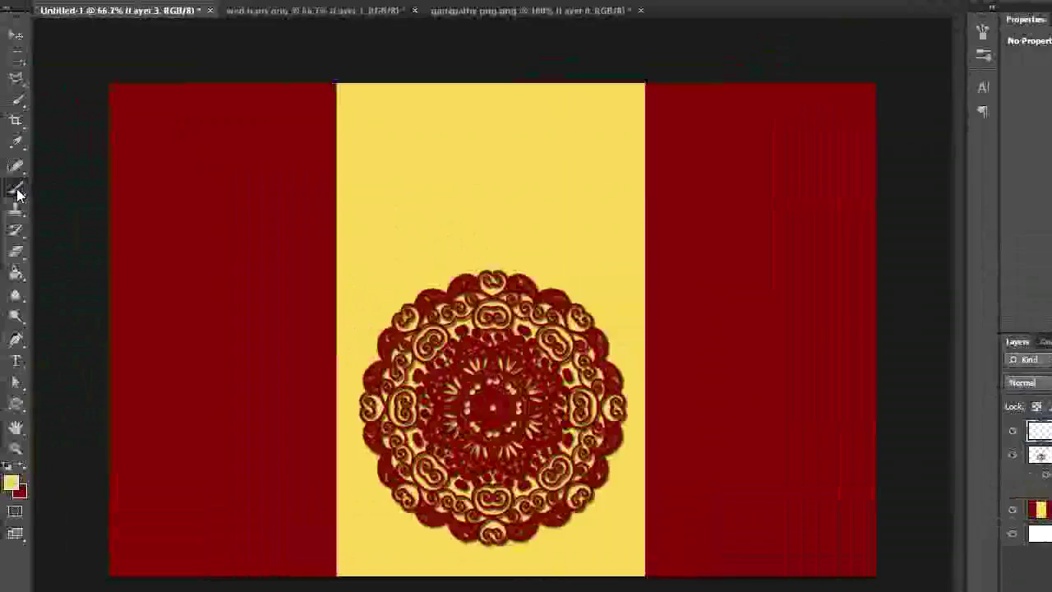
Stamp nine small golden mandalas across the left maroon panel, undoing one misplaced stamp
left_click(18, 189)
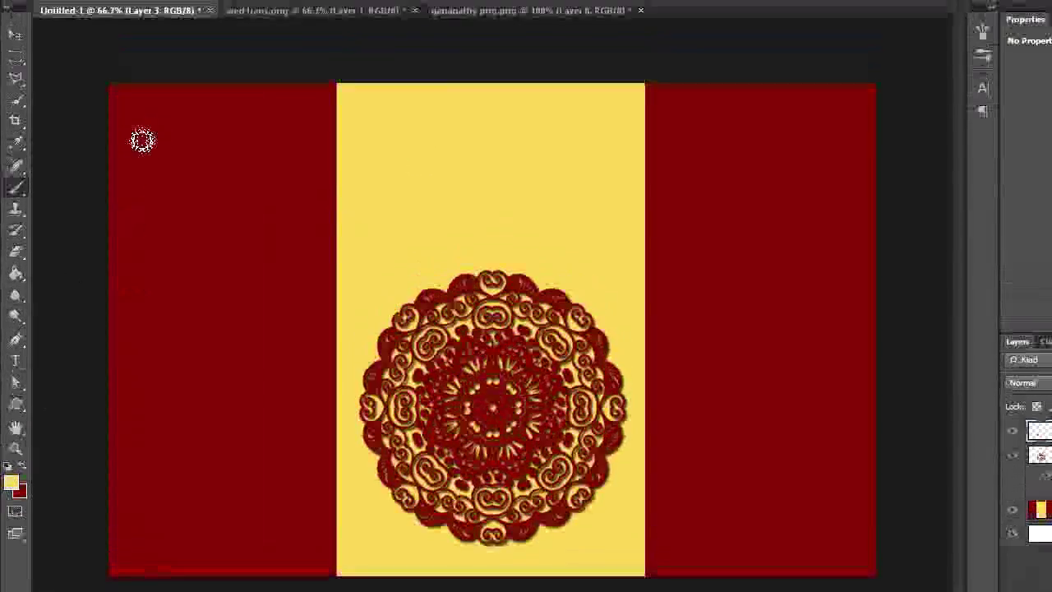
left_click(167, 148)
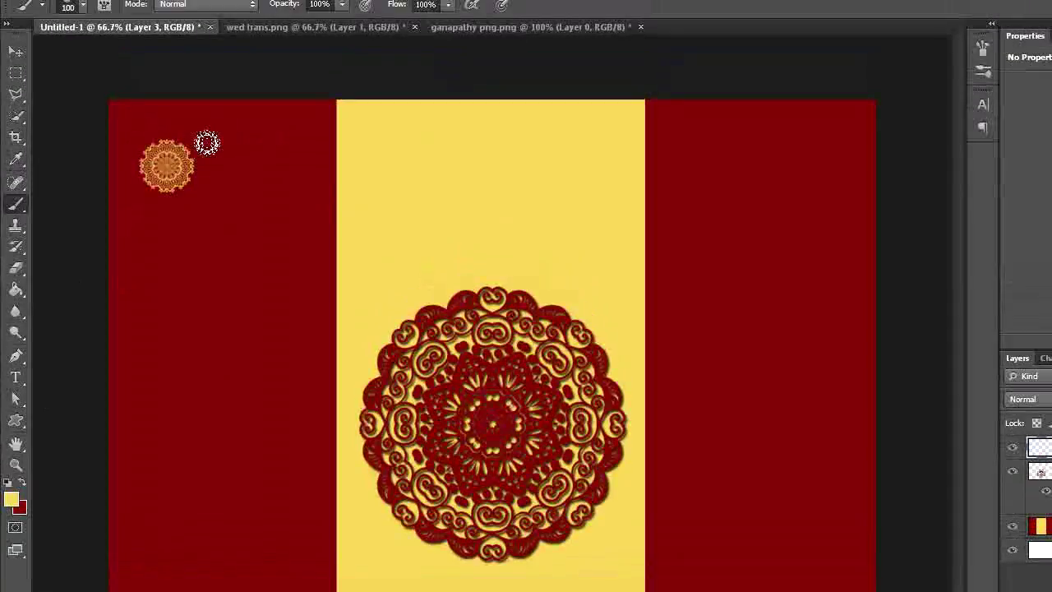
key("ctrl+z")
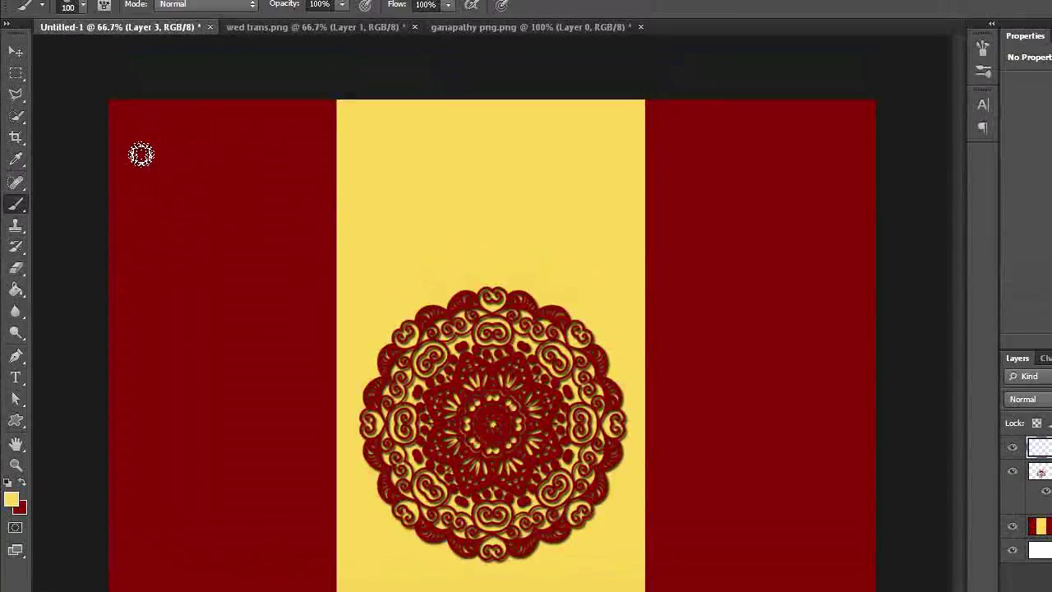
left_click(156, 168)
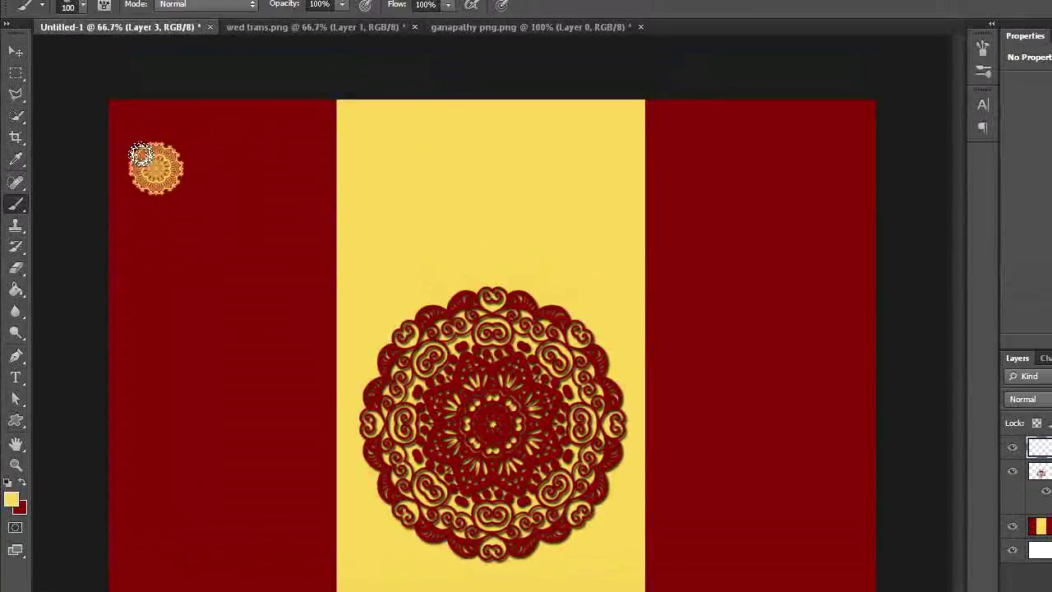
left_click(283, 167)
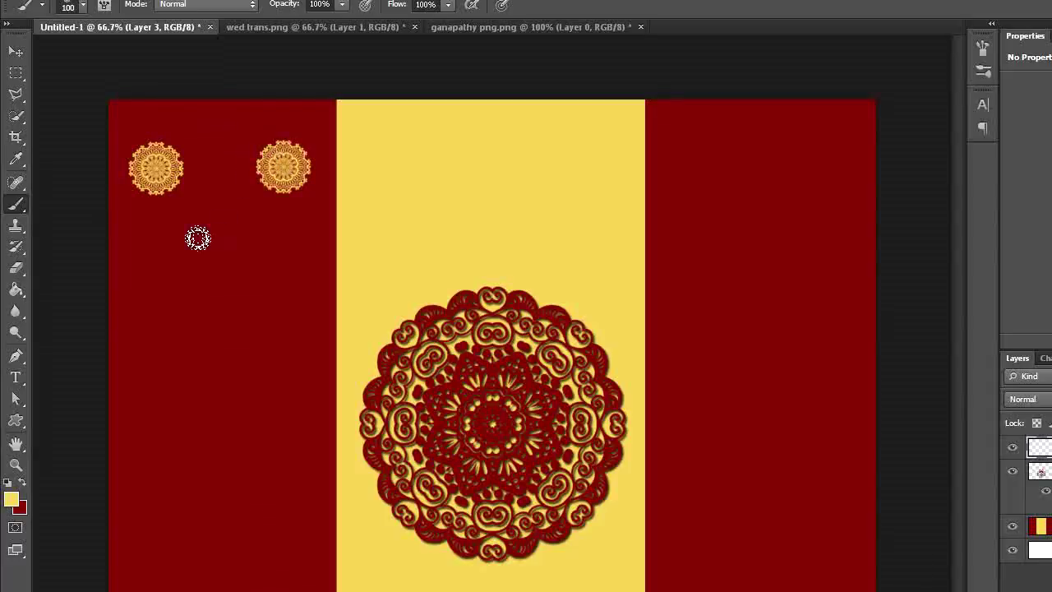
left_click(213, 262)
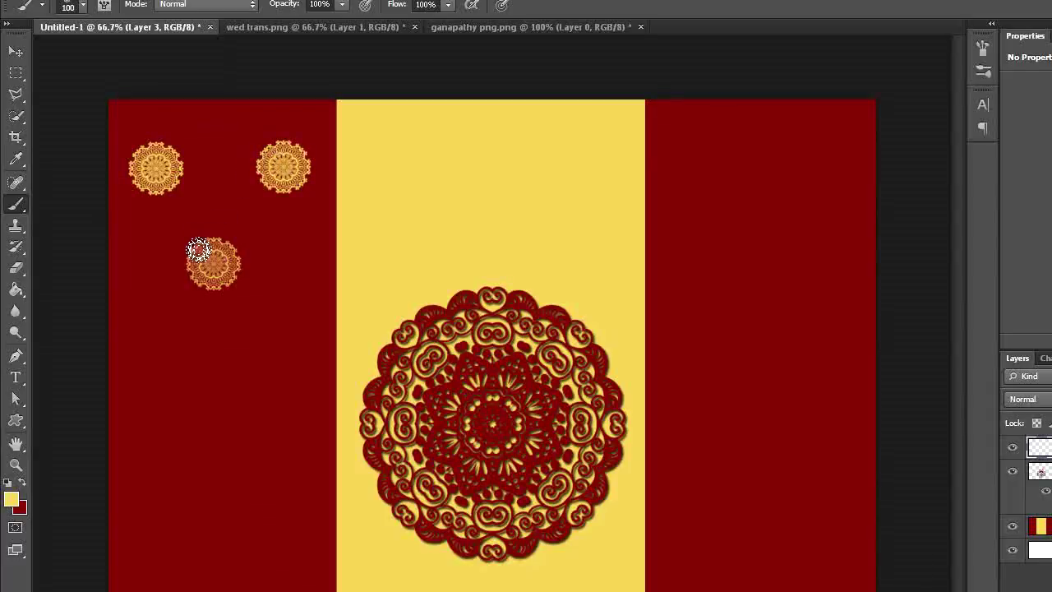
left_click(131, 329)
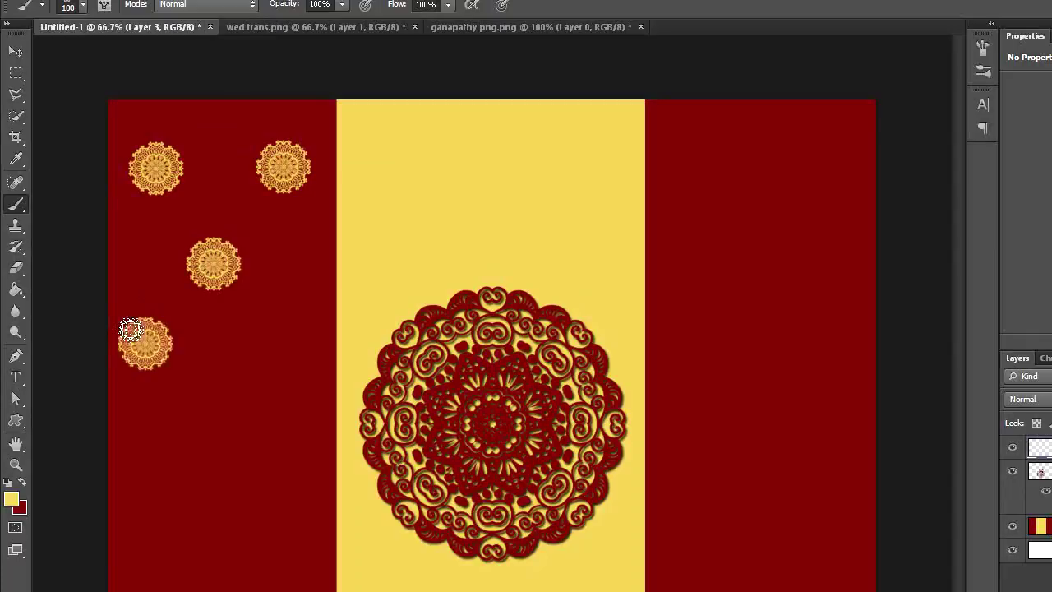
left_click(282, 337)
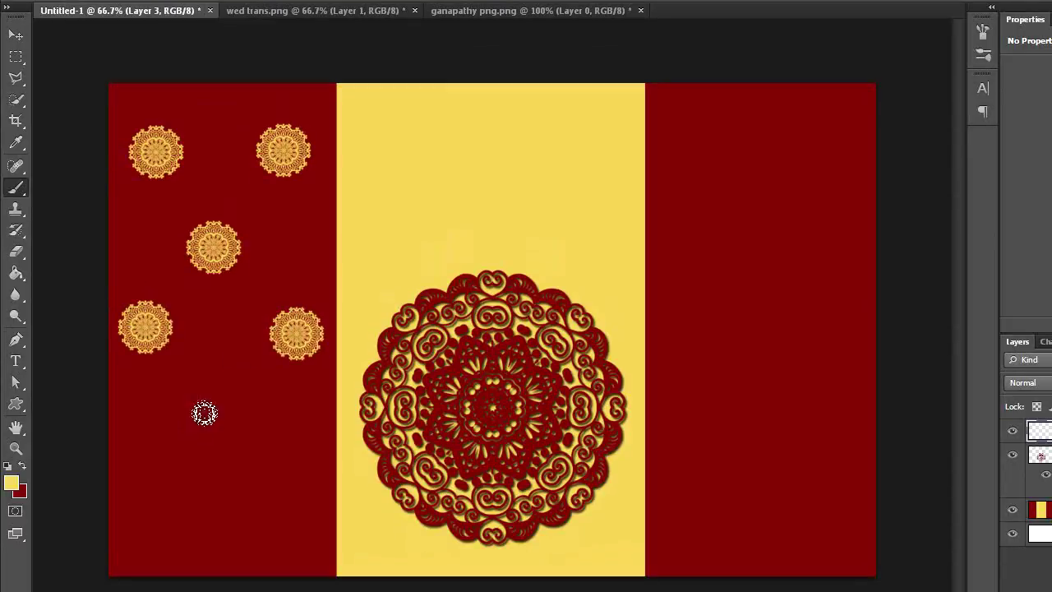
left_click(219, 444)
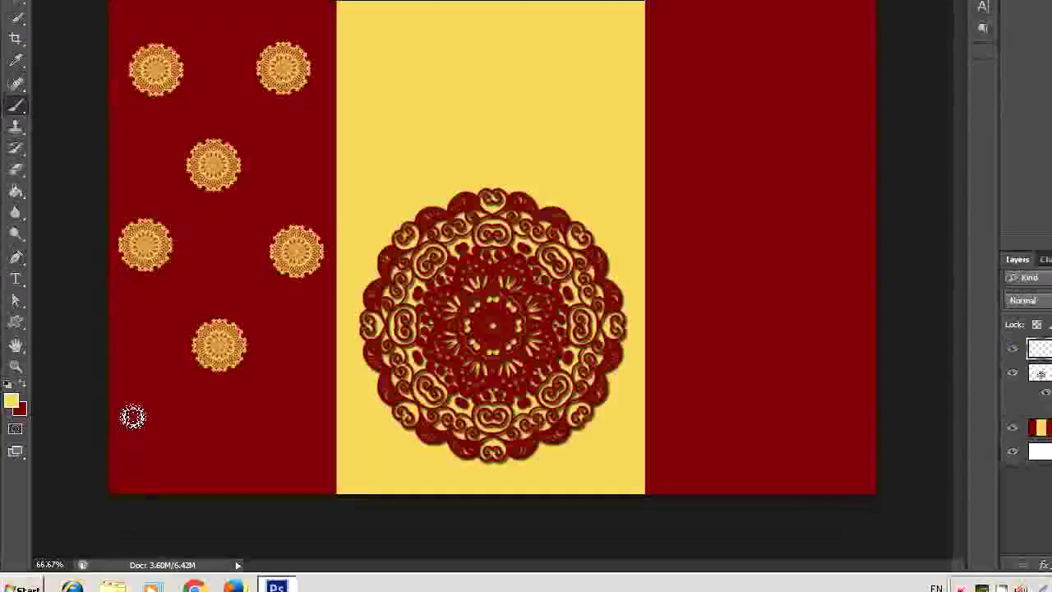
left_click(147, 446)
left_click(293, 442)
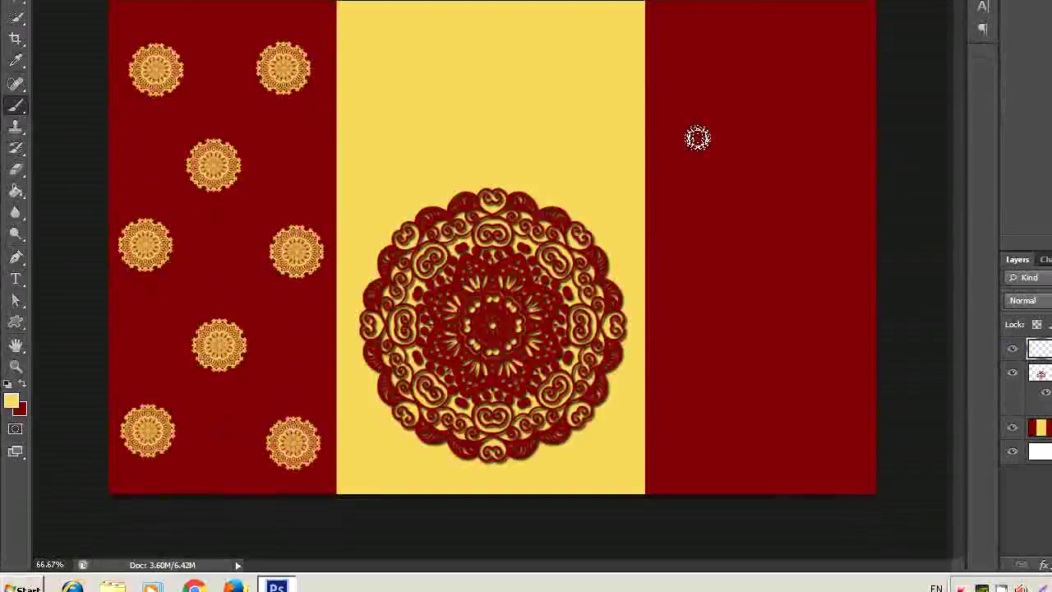
Stamp eight small golden mandalas across the right maroon panel
left_click(672, 141)
left_click(765, 142)
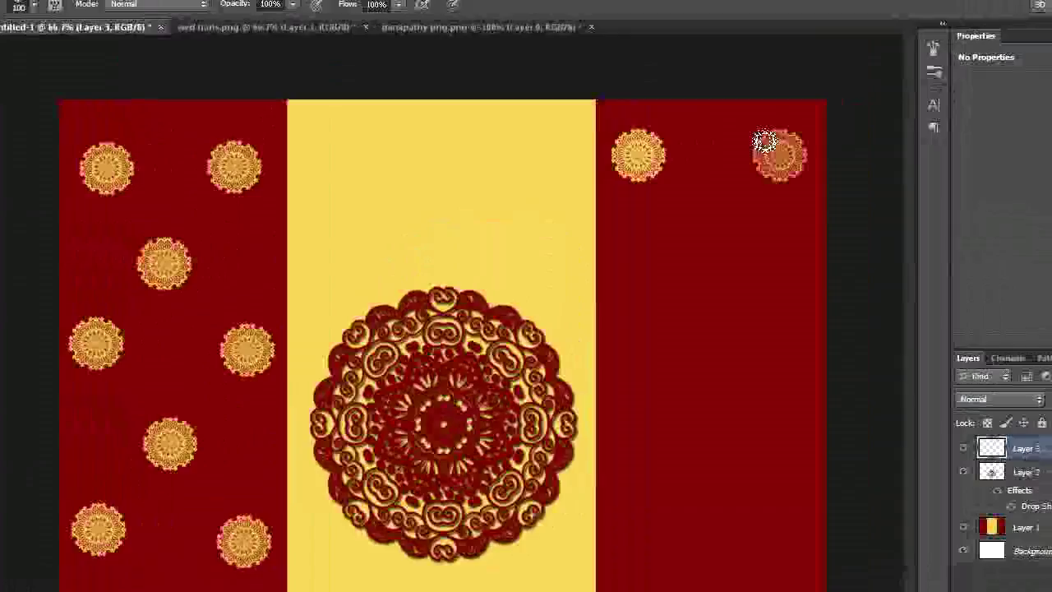
left_click(695, 240)
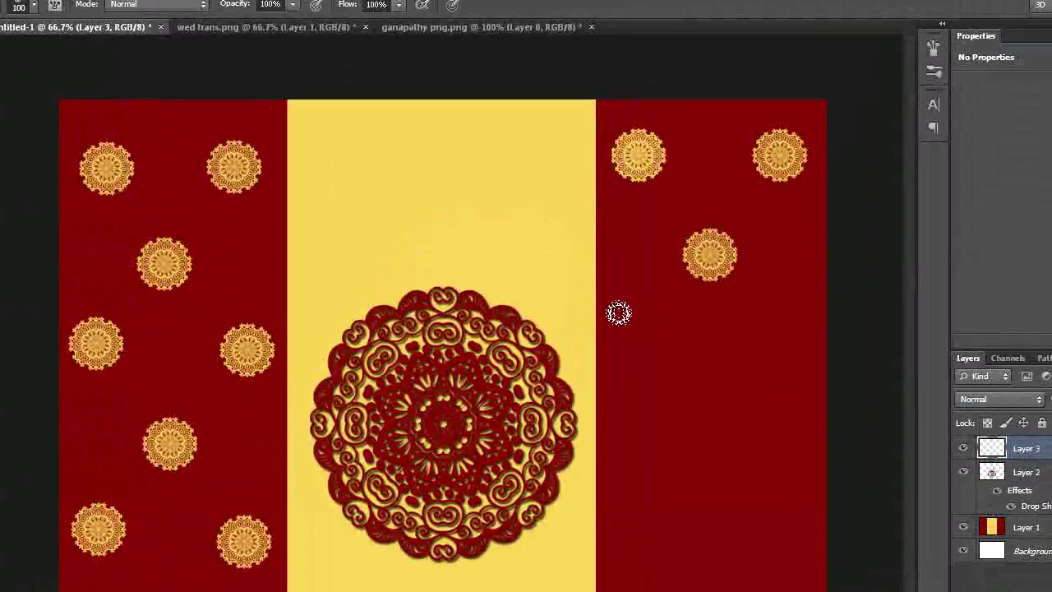
left_click(618, 317)
left_click(771, 327)
left_click(695, 419)
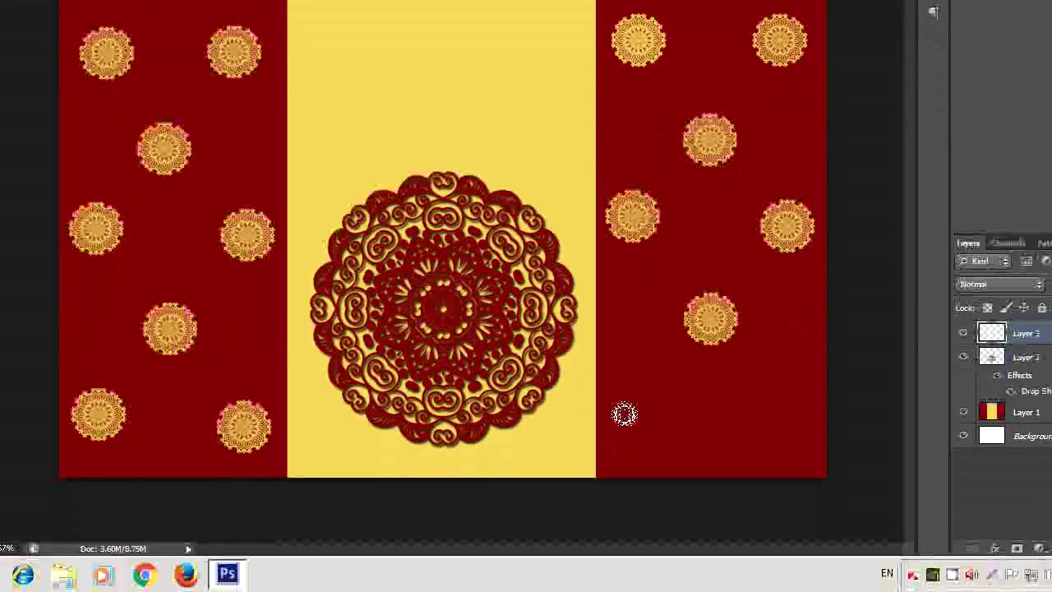
left_click(622, 414)
left_click(768, 407)
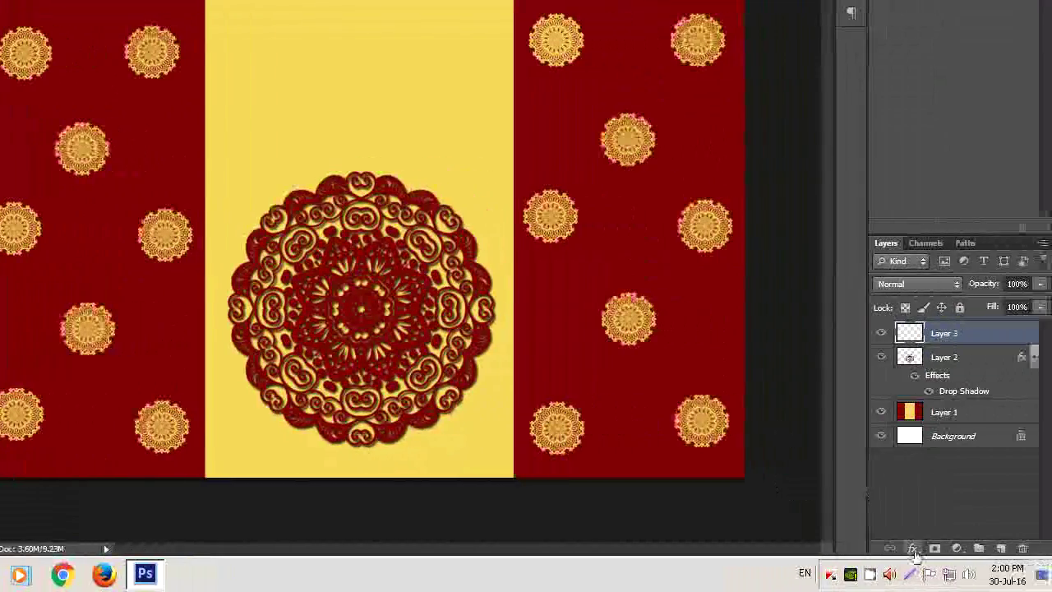
Apply a default drop shadow to the small mandalas on Layer 3 and add Layer 4
left_click(913, 548)
left_click(935, 541)
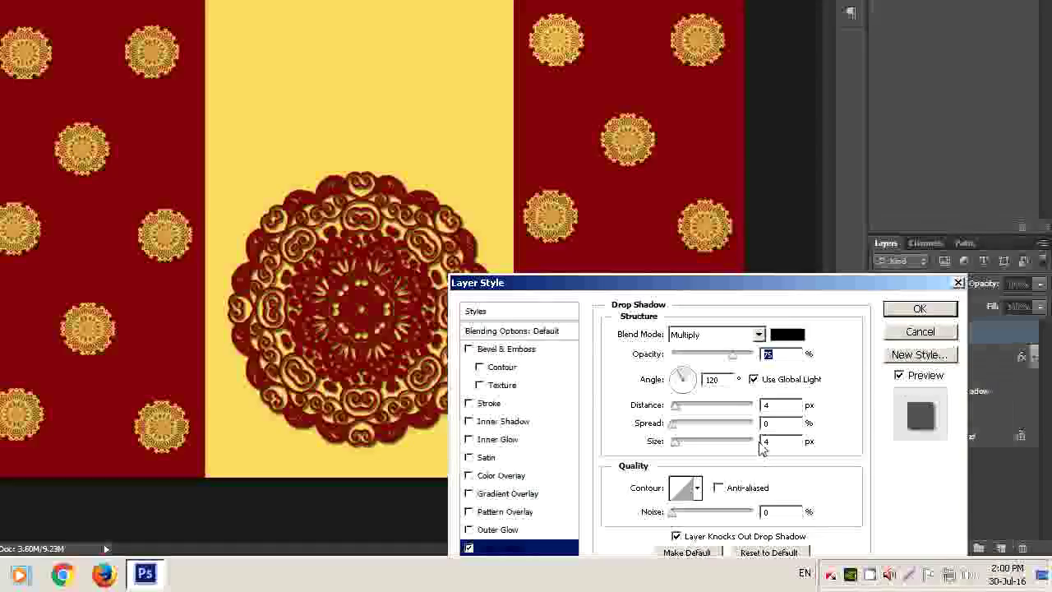
left_click(920, 308)
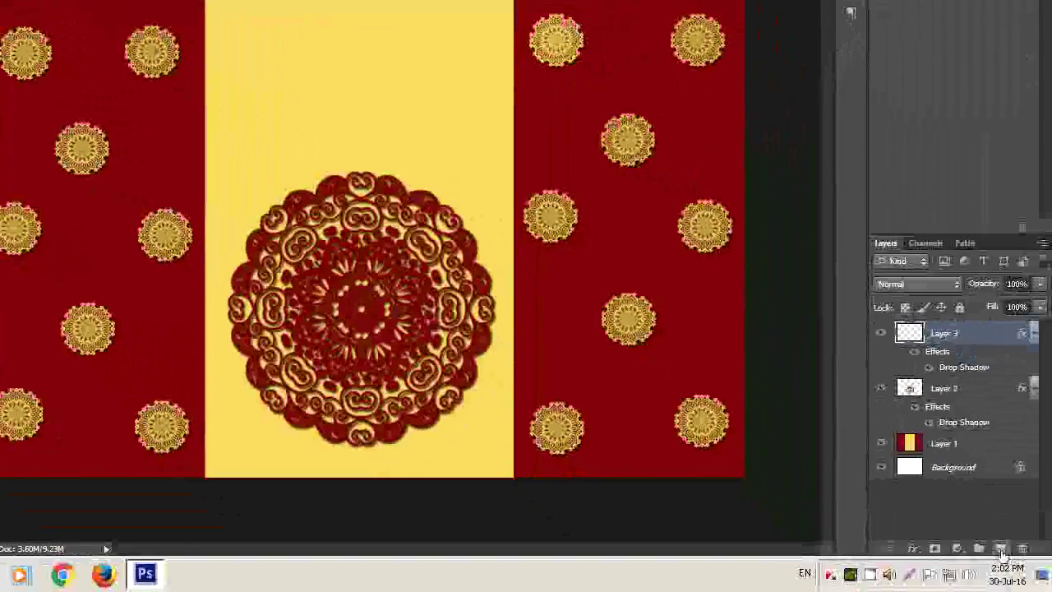
left_click(1016, 564)
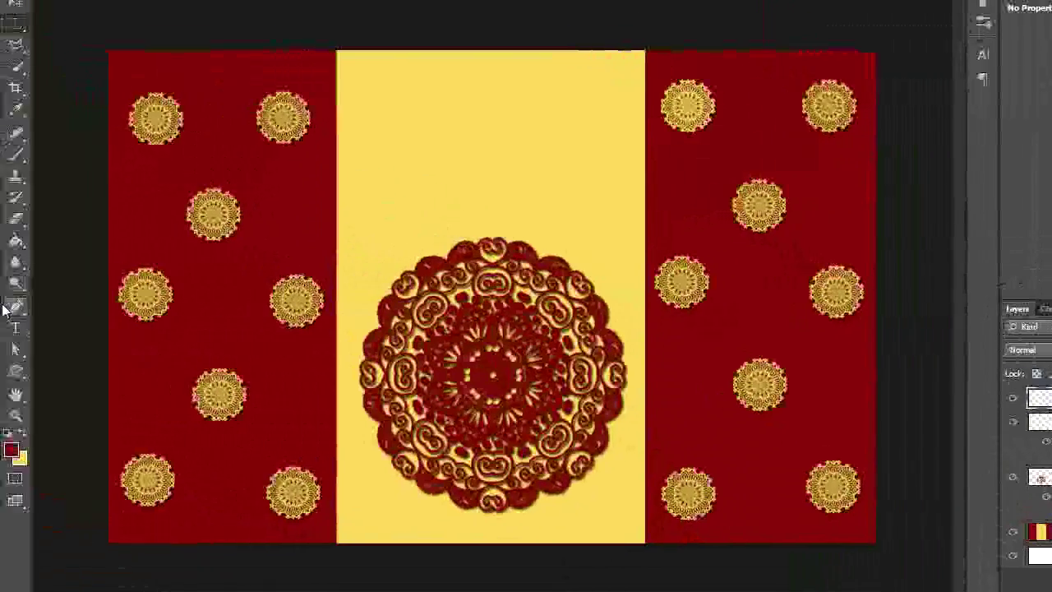
left_click(14, 332)
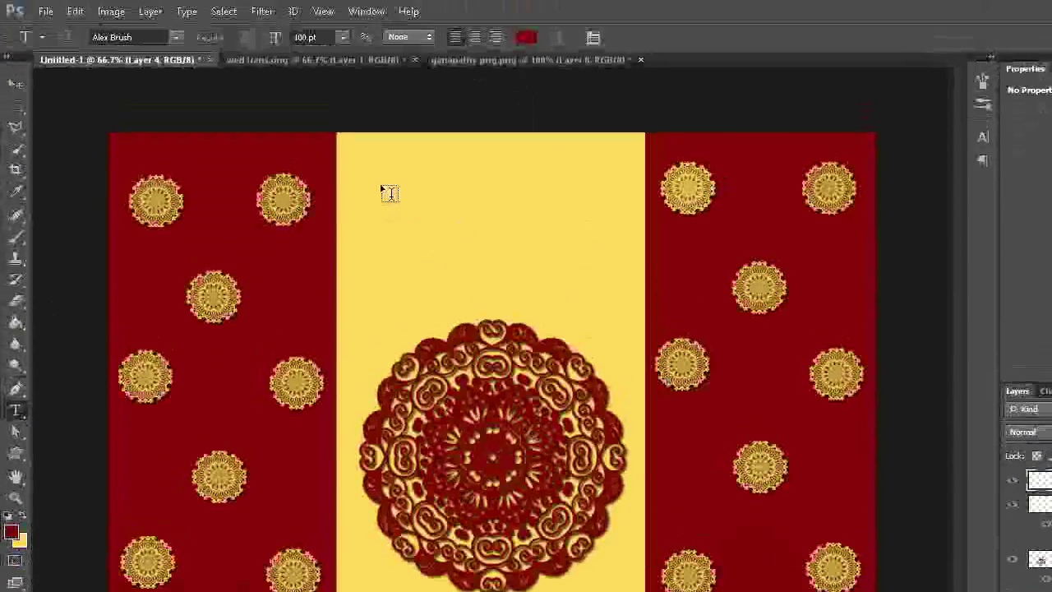
Type 'Wedding Invitation' at the top of the yellow panel
left_click(379, 194)
type("Wedding ")
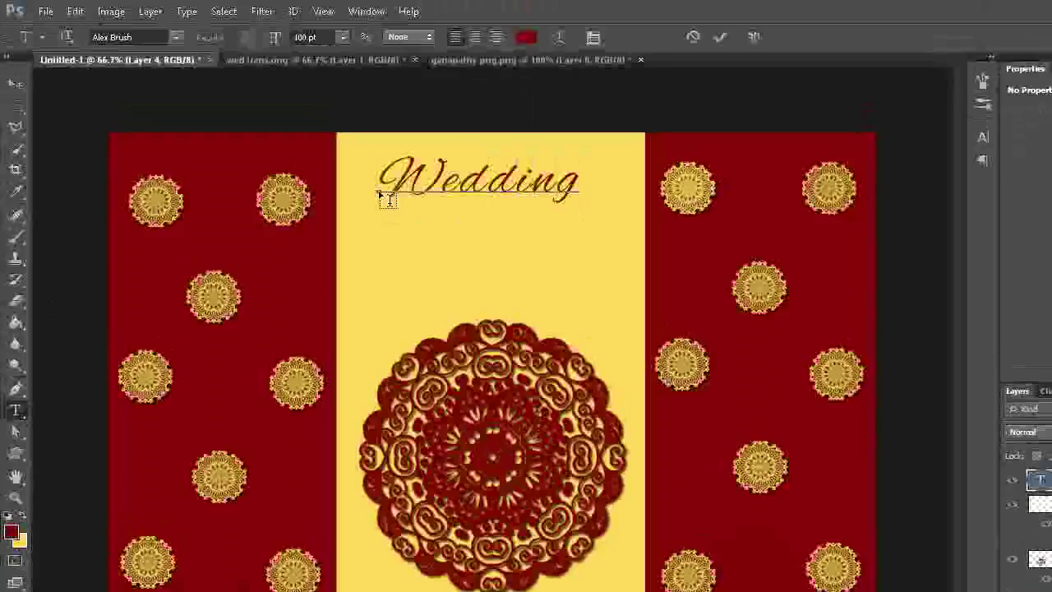
type("Invita")
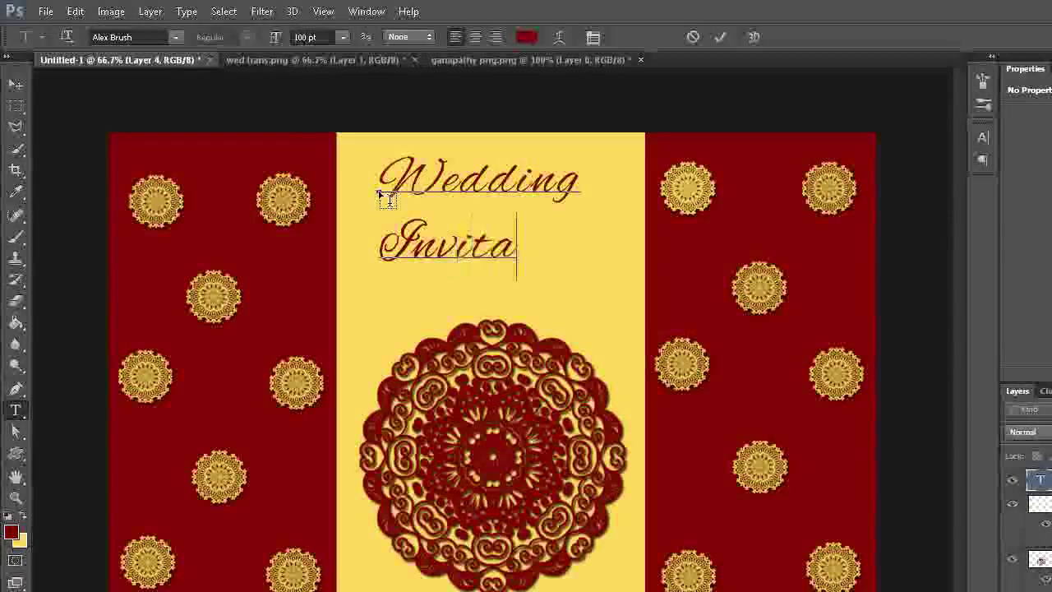
type("tion")
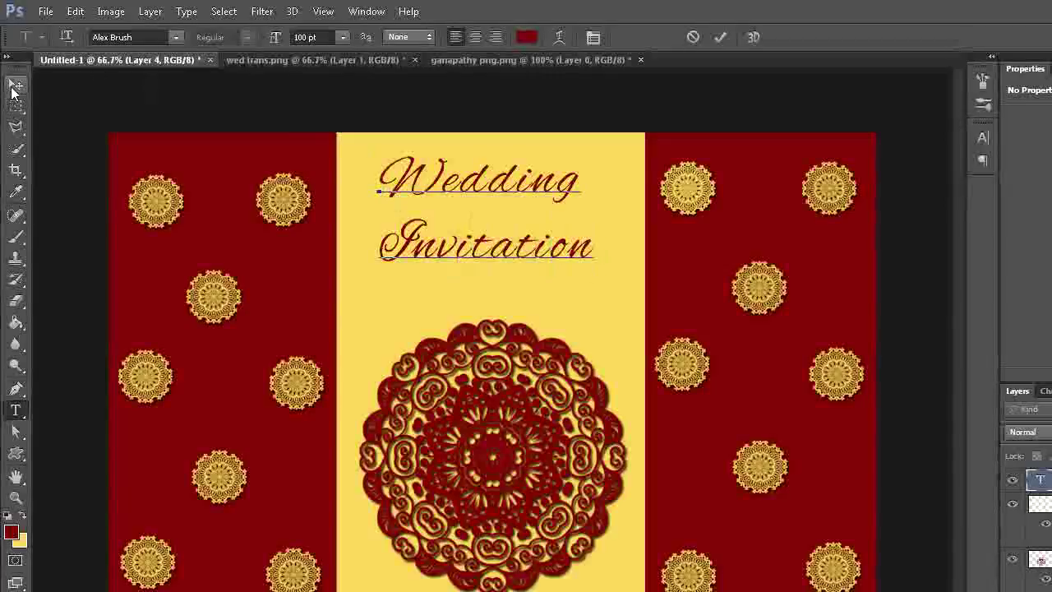
left_click(15, 85)
Free-transform the title so it is wider and shorter
left_click_drag(592, 209, 613, 212)
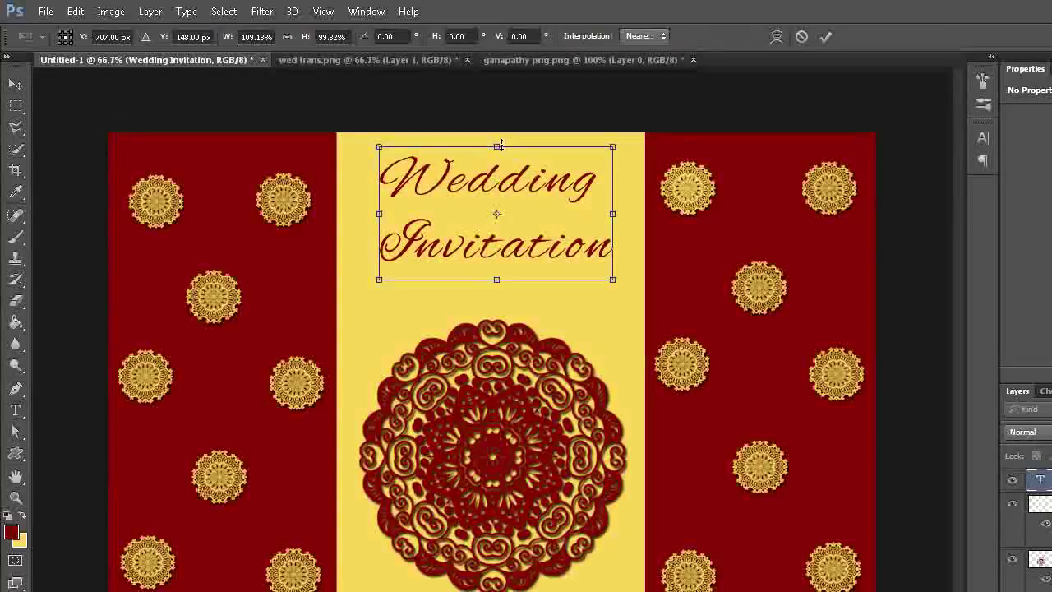
left_click_drag(500, 145, 497, 173)
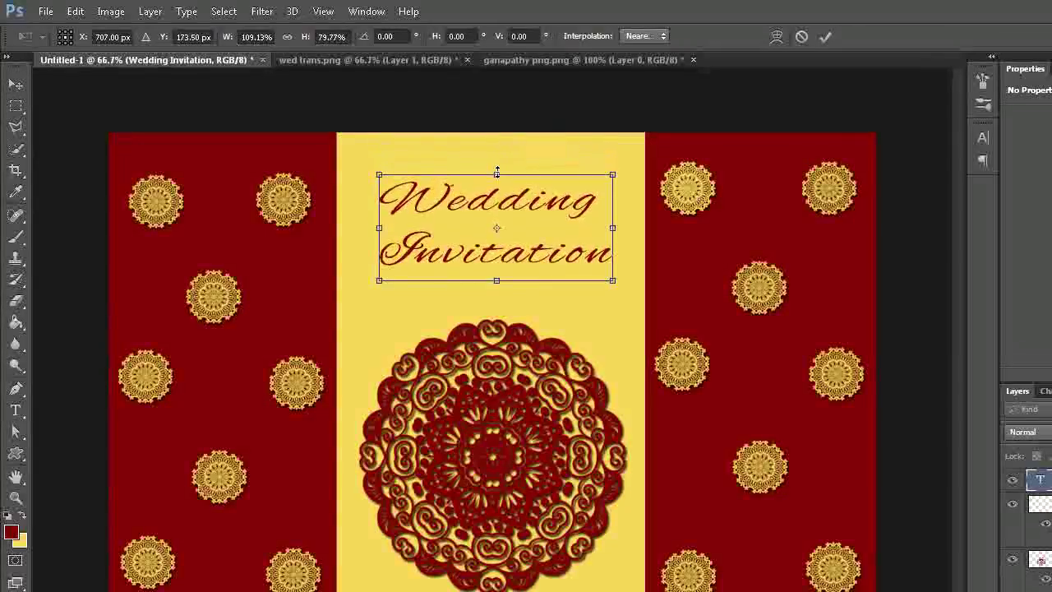
left_click_drag(496, 280, 511, 260)
left_click(20, 105)
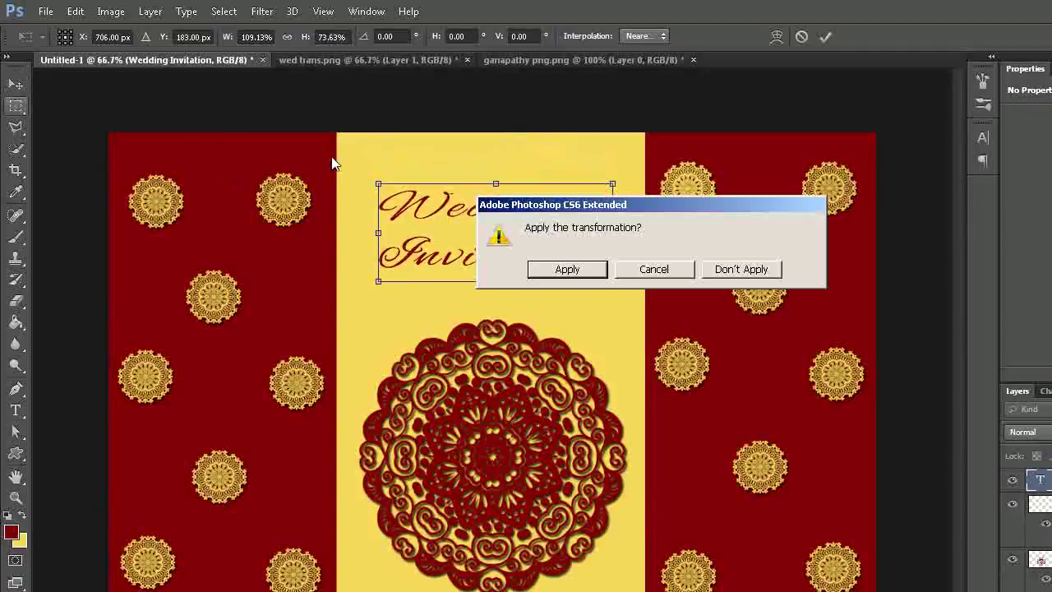
Apply the title transform and add a drop shadow with 6 px distance
left_click(567, 269)
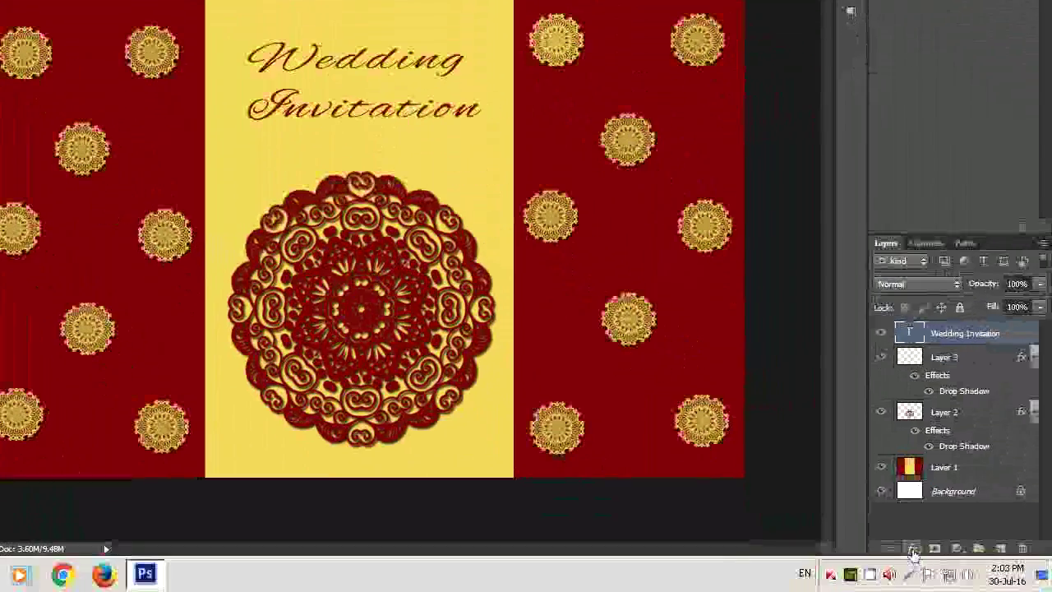
left_click(912, 553)
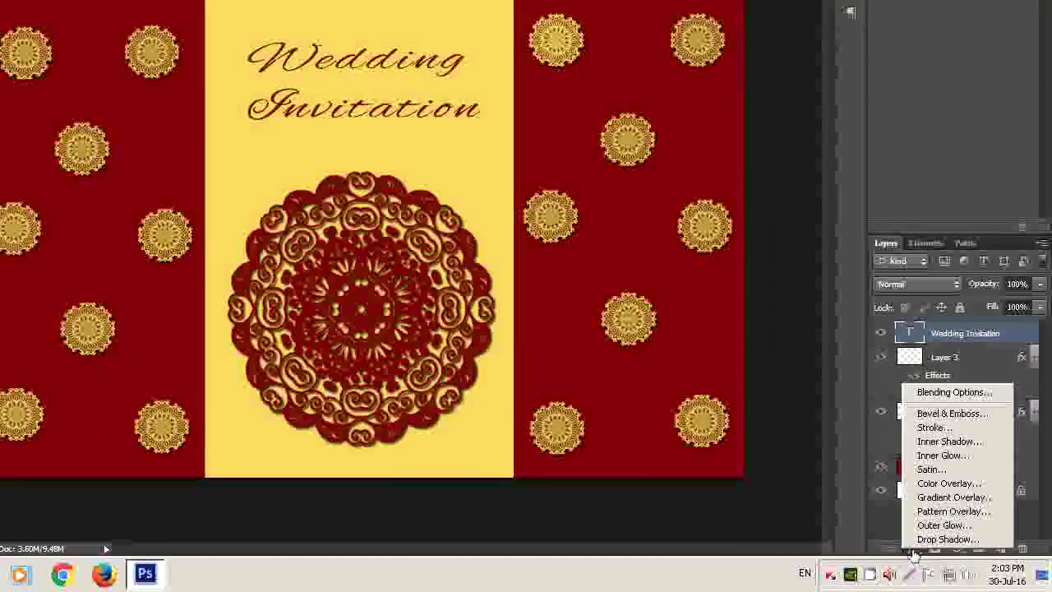
left_click(941, 535)
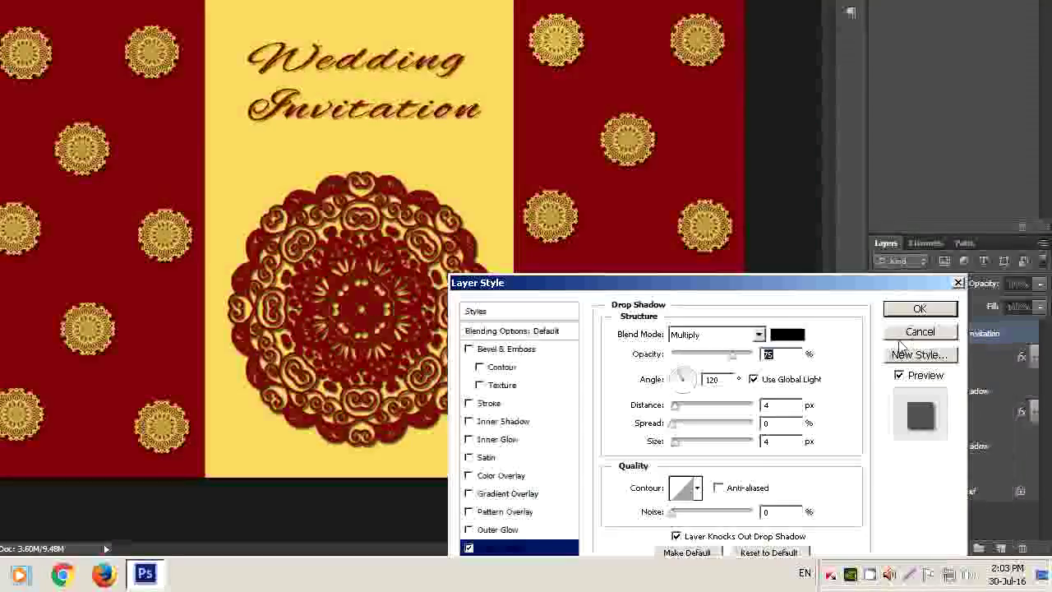
left_click(783, 406)
key("BackSpace")
type("6")
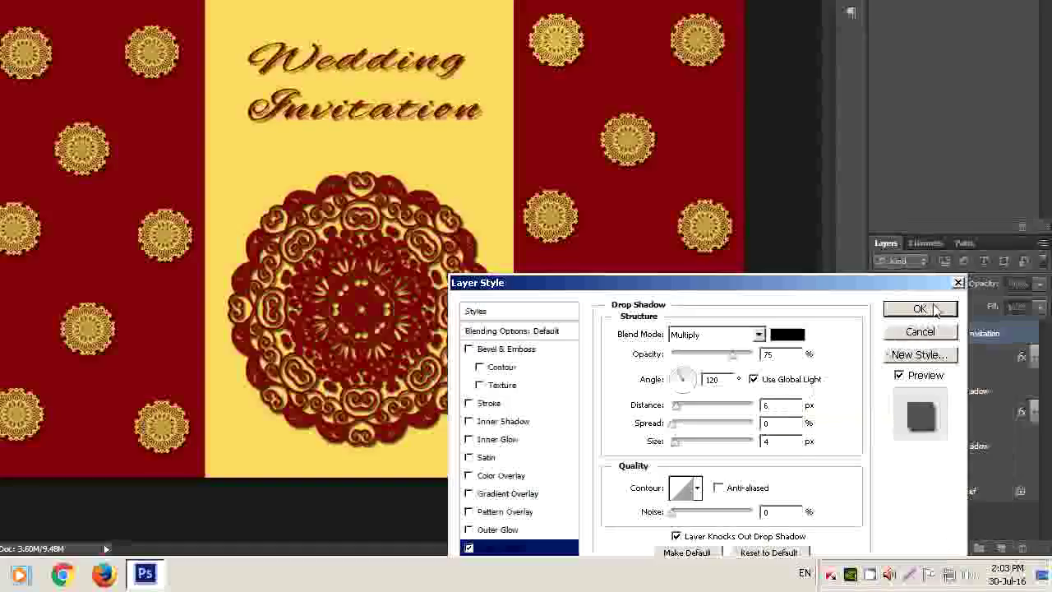
left_click(935, 310)
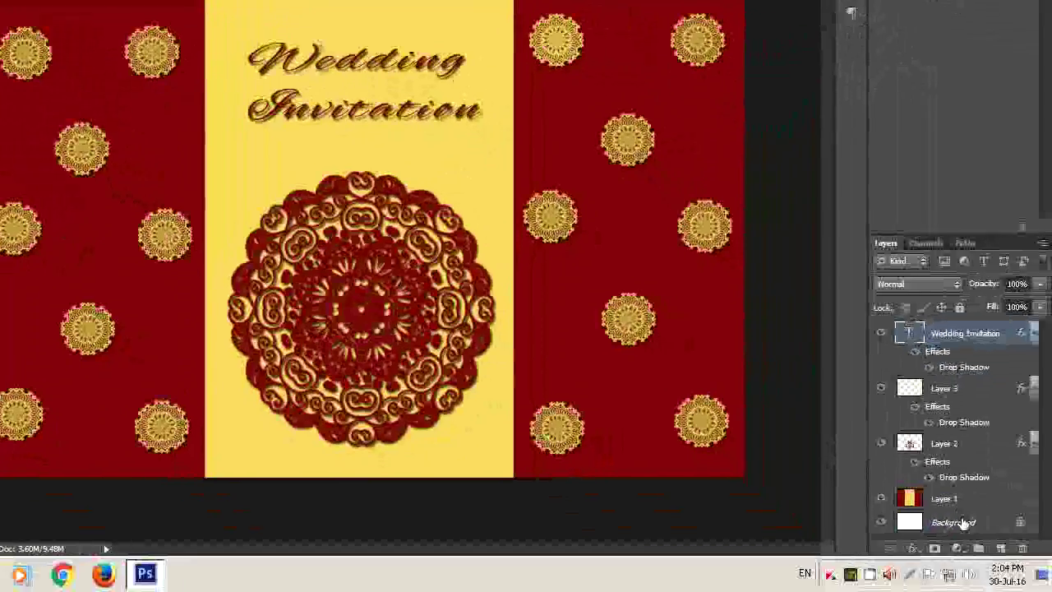
Merge the visible layers and convert the Background into editable Layer 0
right_click(963, 523)
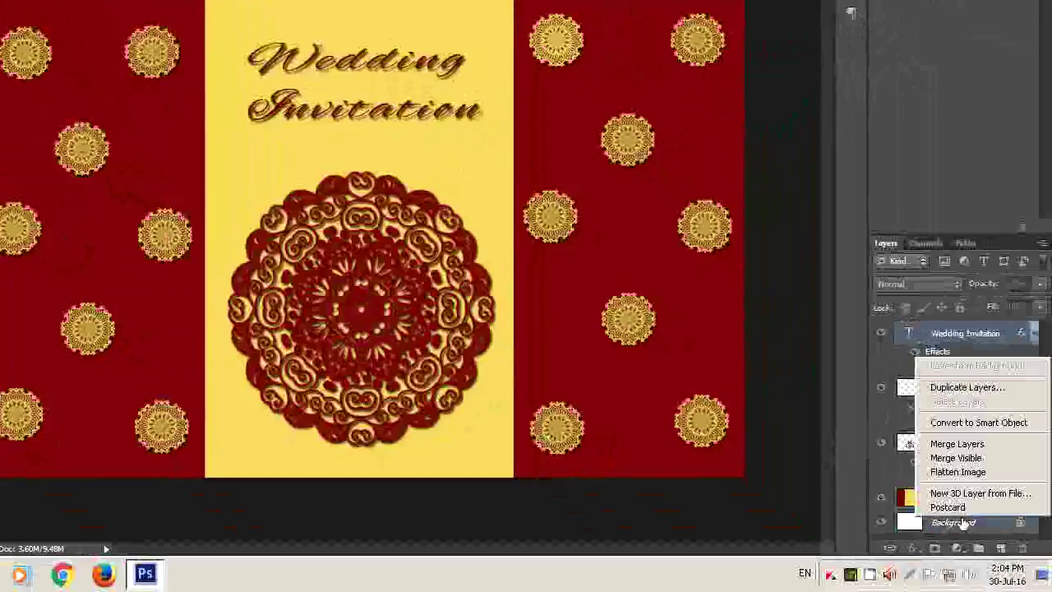
left_click(958, 458)
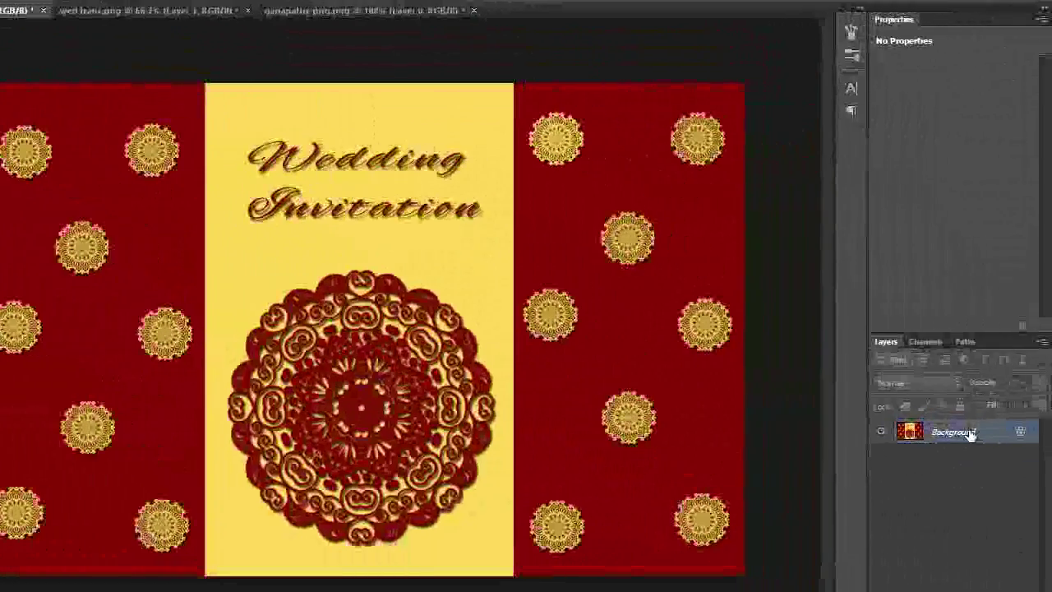
double_click(970, 434)
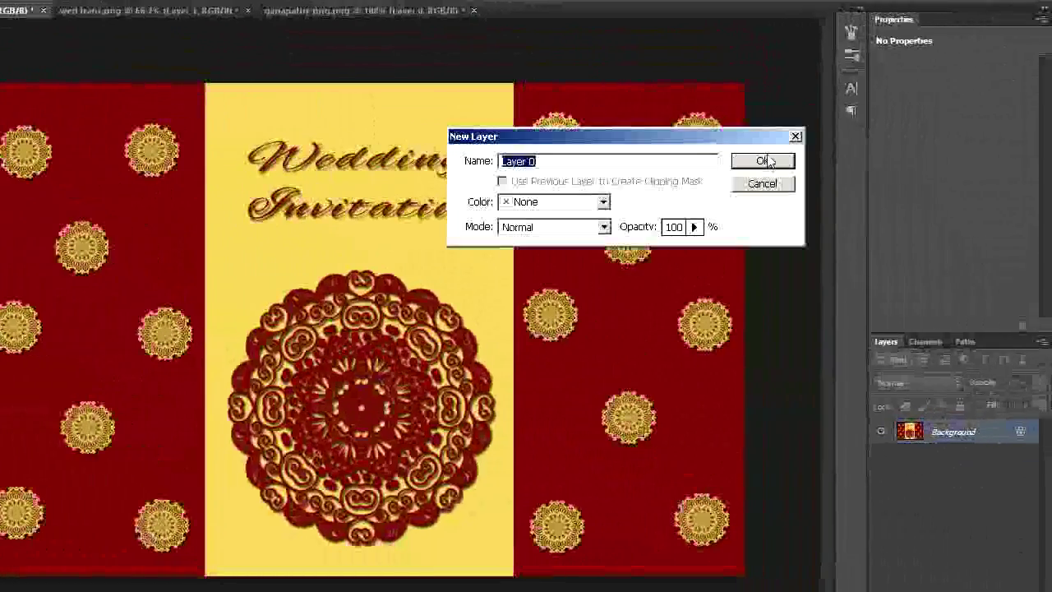
left_click(767, 161)
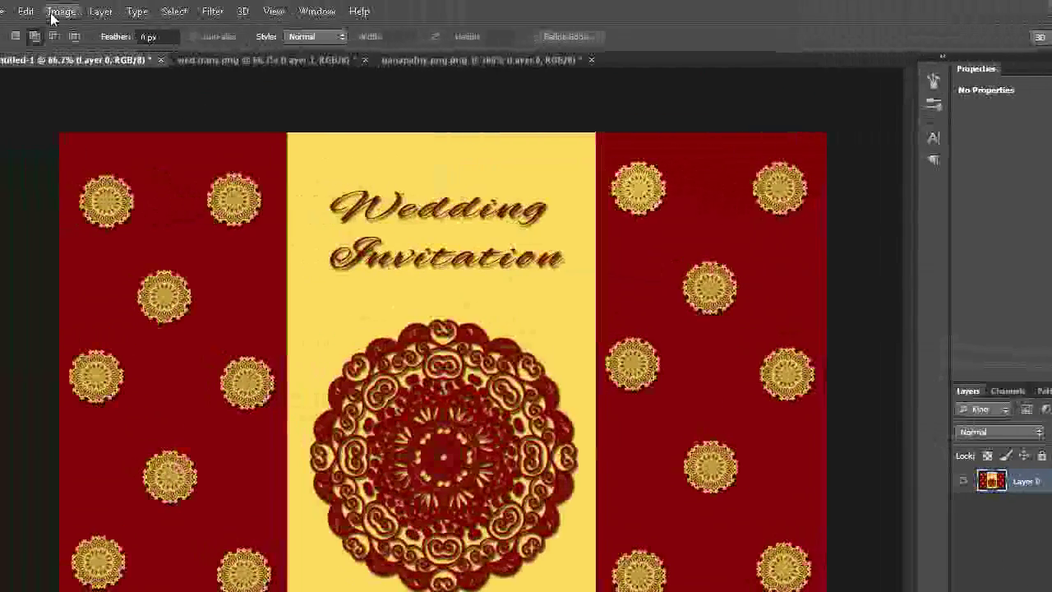
Stroke the canvas edge with a 15 px light grey (#cfcece) line
left_click(76, 11)
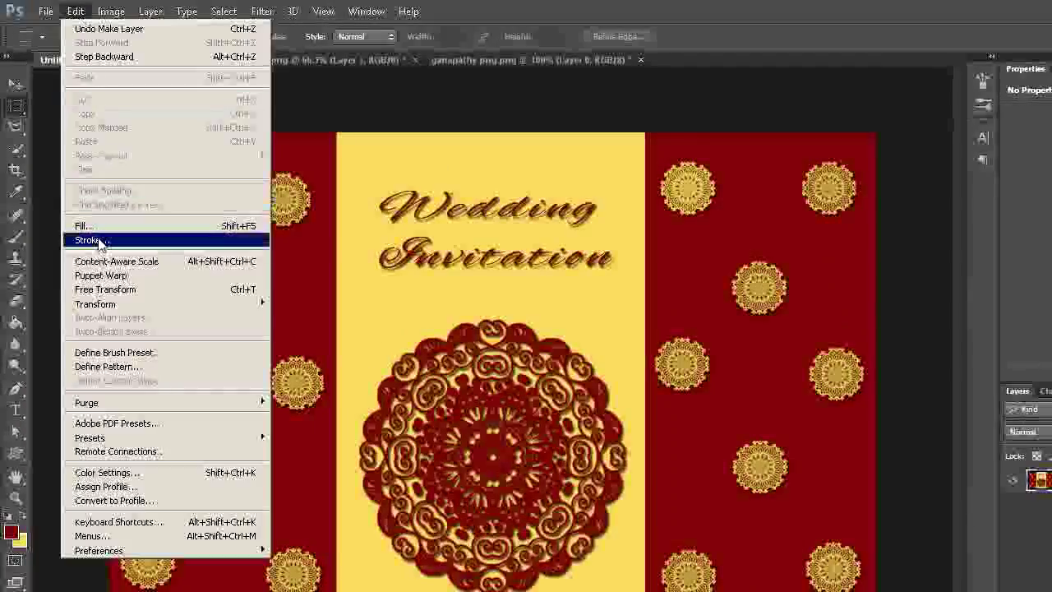
left_click(92, 240)
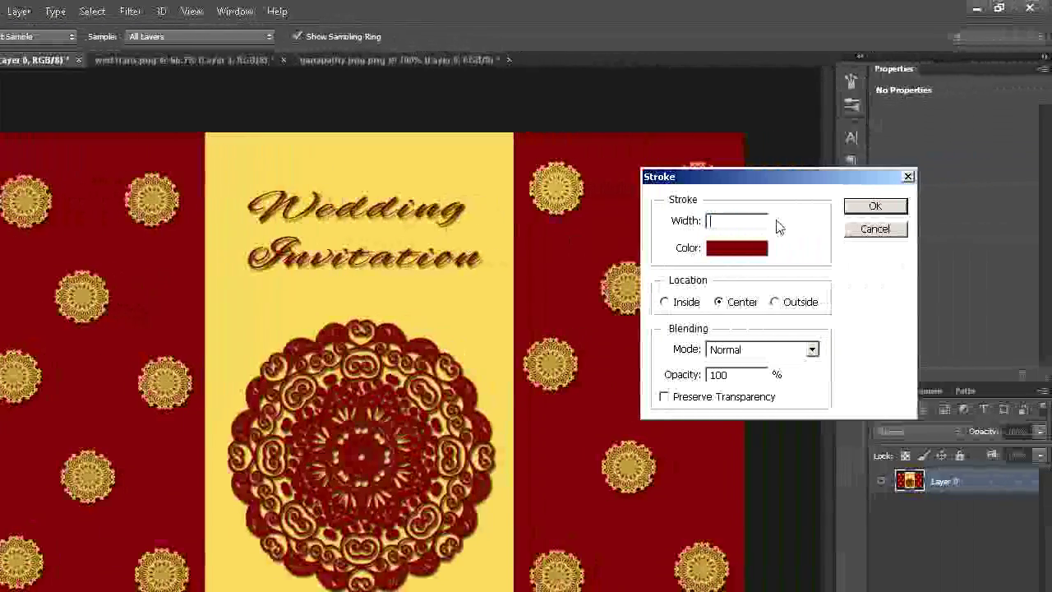
type("15")
left_click(742, 255)
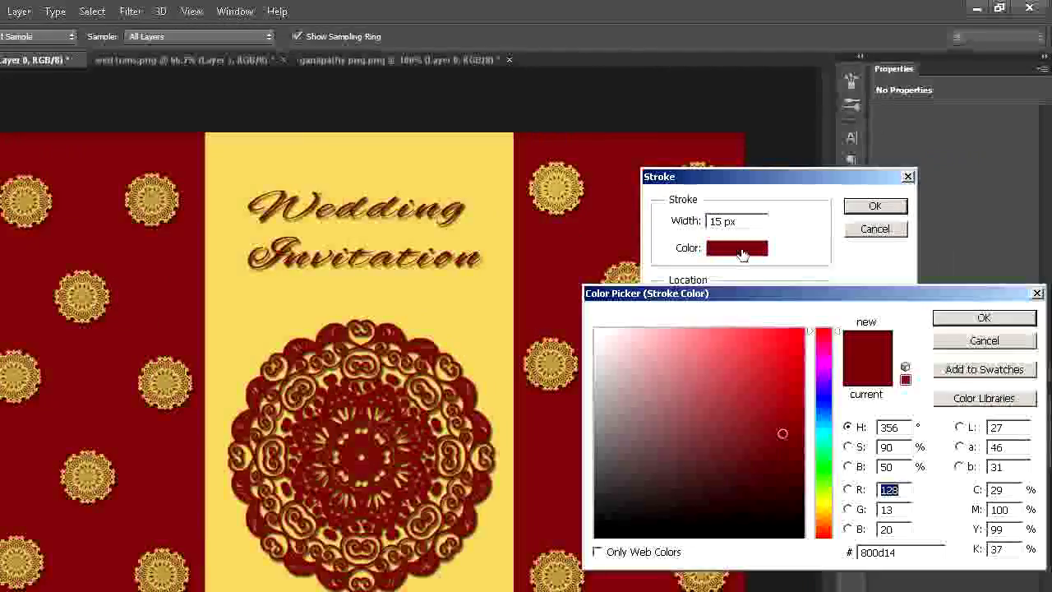
left_click(594, 367)
left_click(983, 320)
left_click(876, 206)
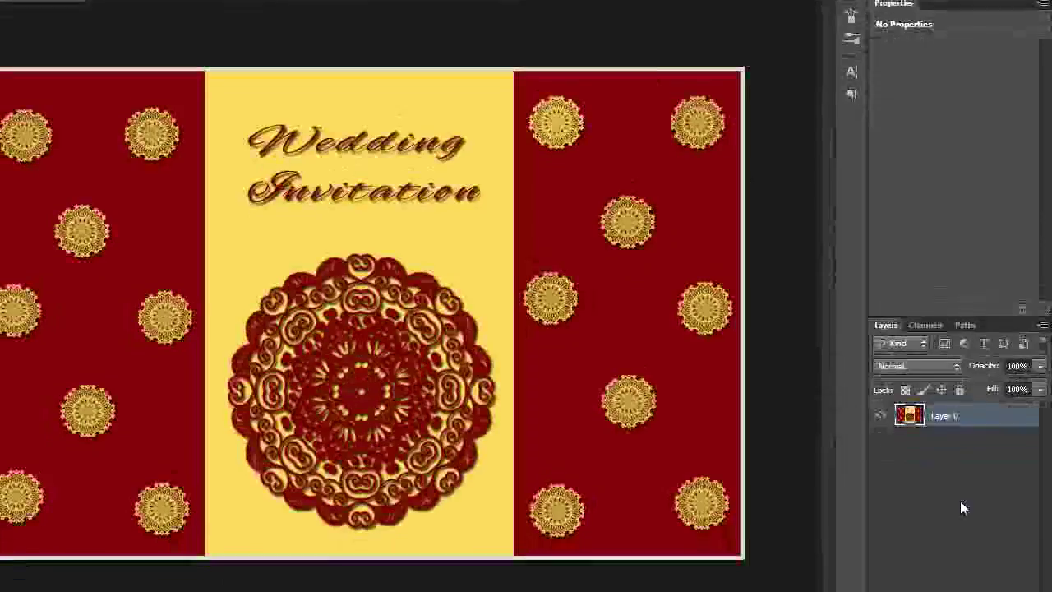
Add a Stroke layer effect to Layer 0: 10 px, dark red #800e15, Center position
left_click(914, 551)
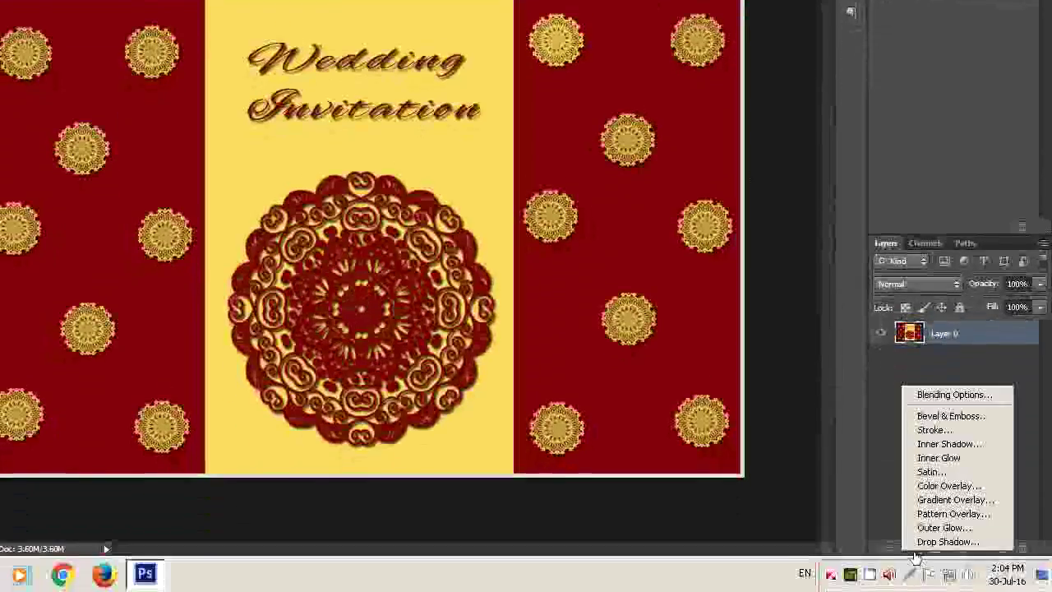
left_click(929, 430)
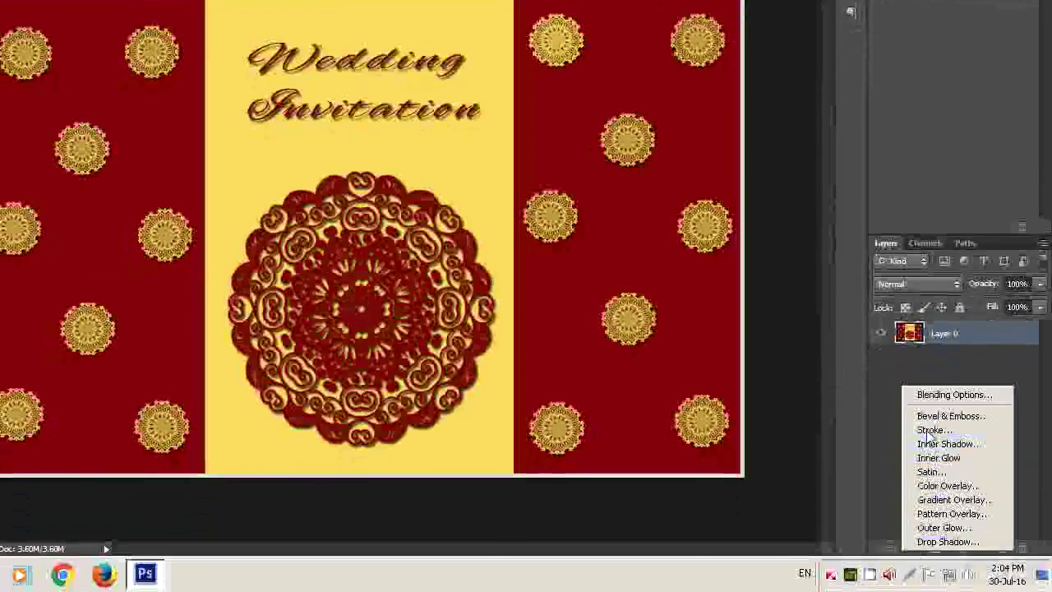
type("10")
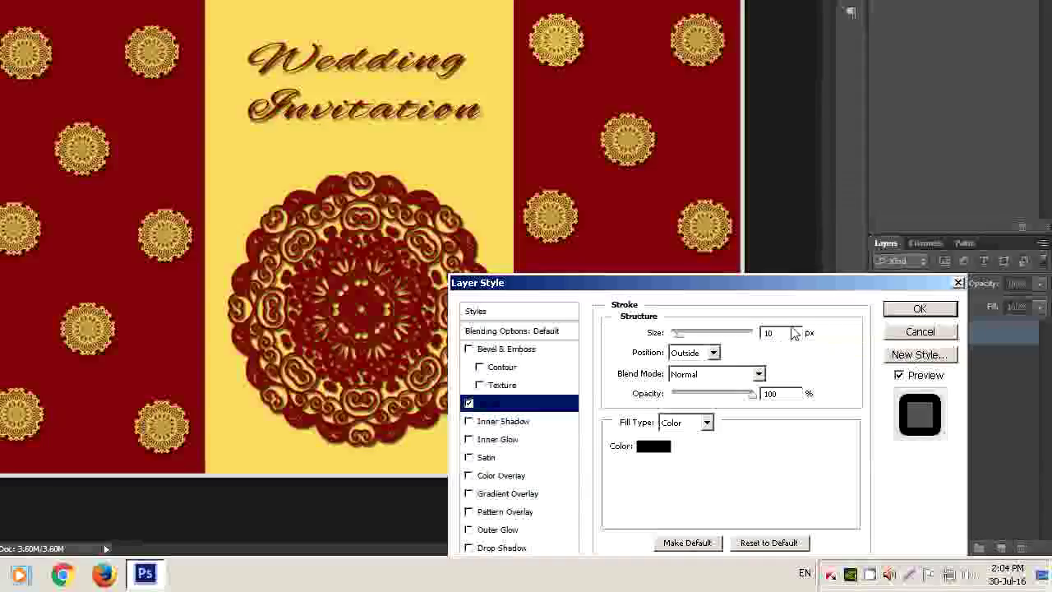
left_click(651, 447)
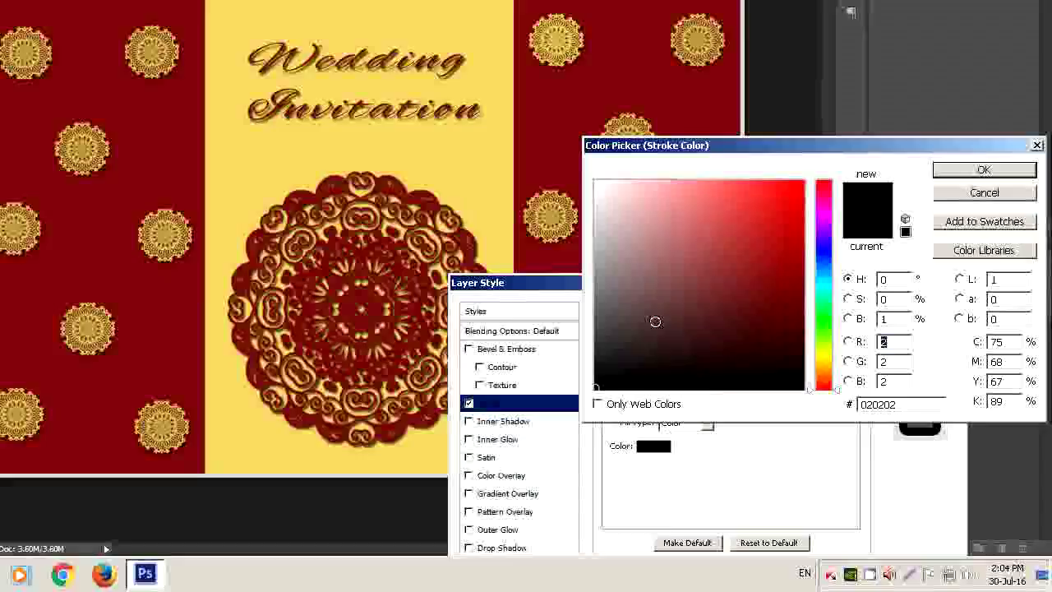
type("128")
left_click(575, 151)
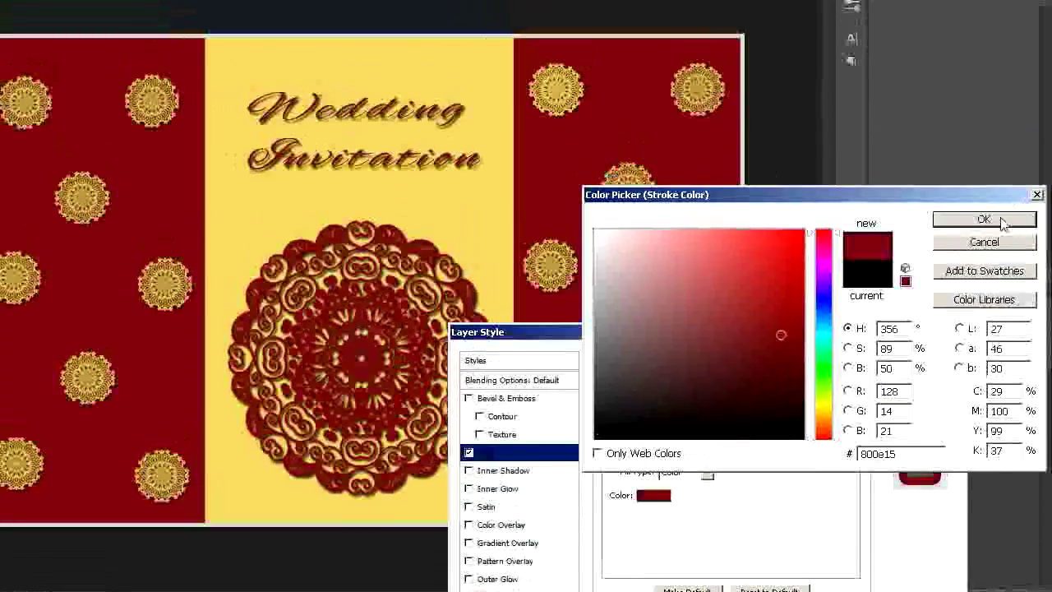
left_click(983, 220)
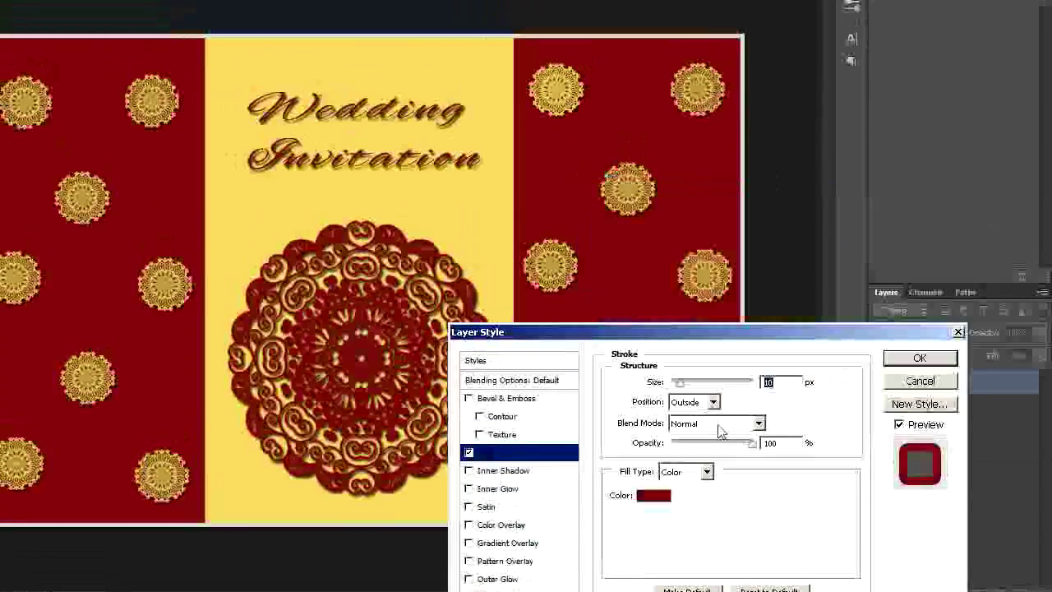
left_click(714, 402)
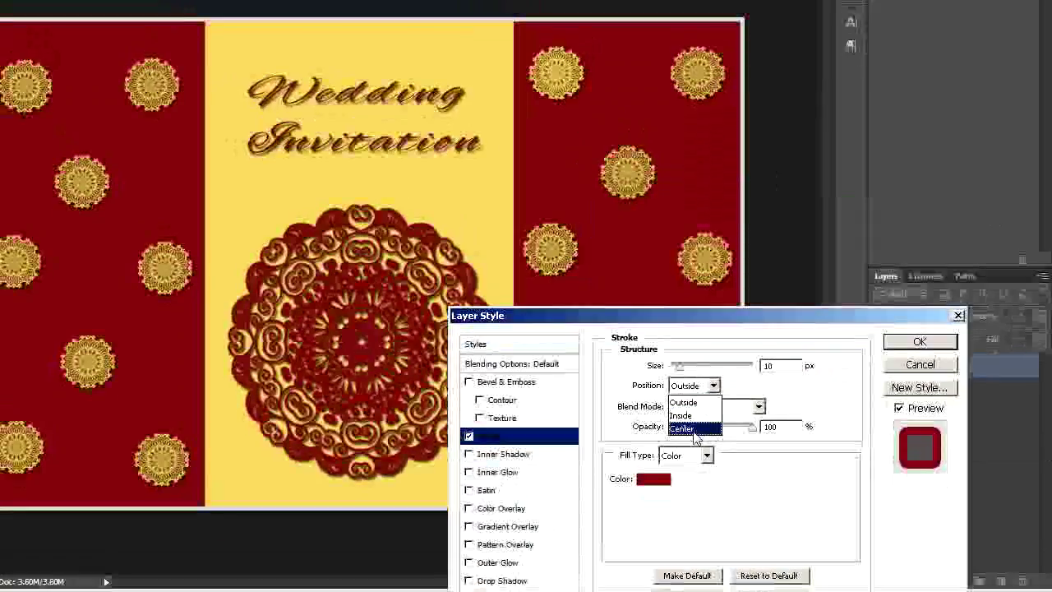
left_click(695, 429)
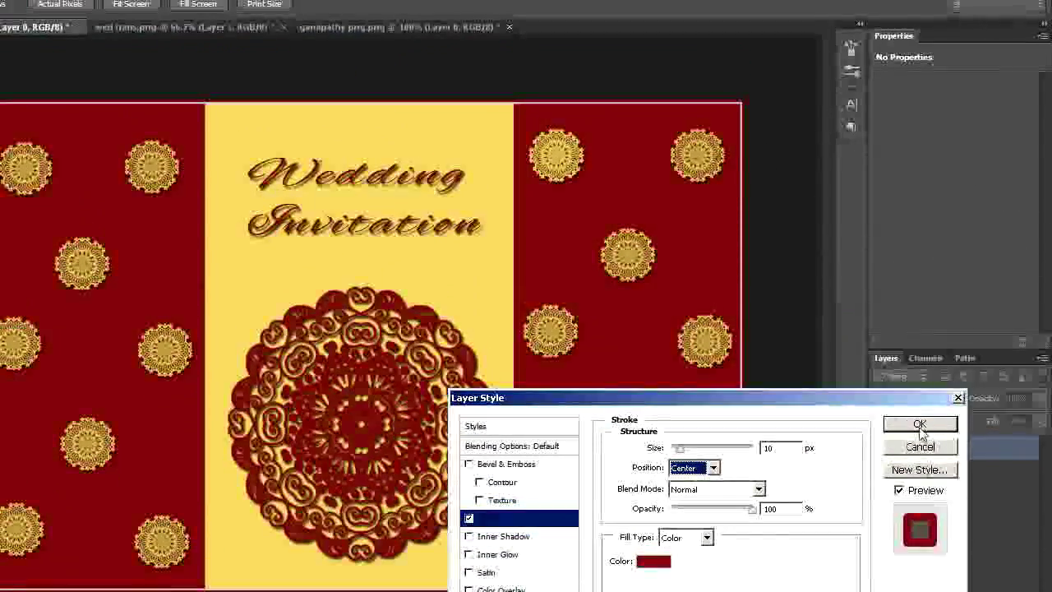
left_click(919, 423)
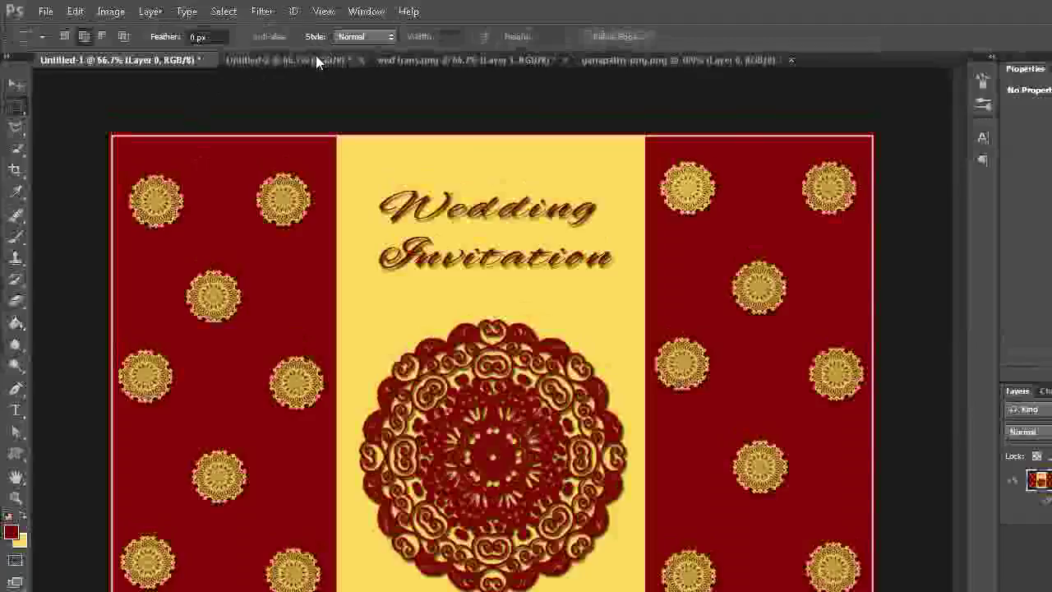
In Untitled-2, fill the Background with the dark red foreground colour and add a new layer
left_click(317, 60)
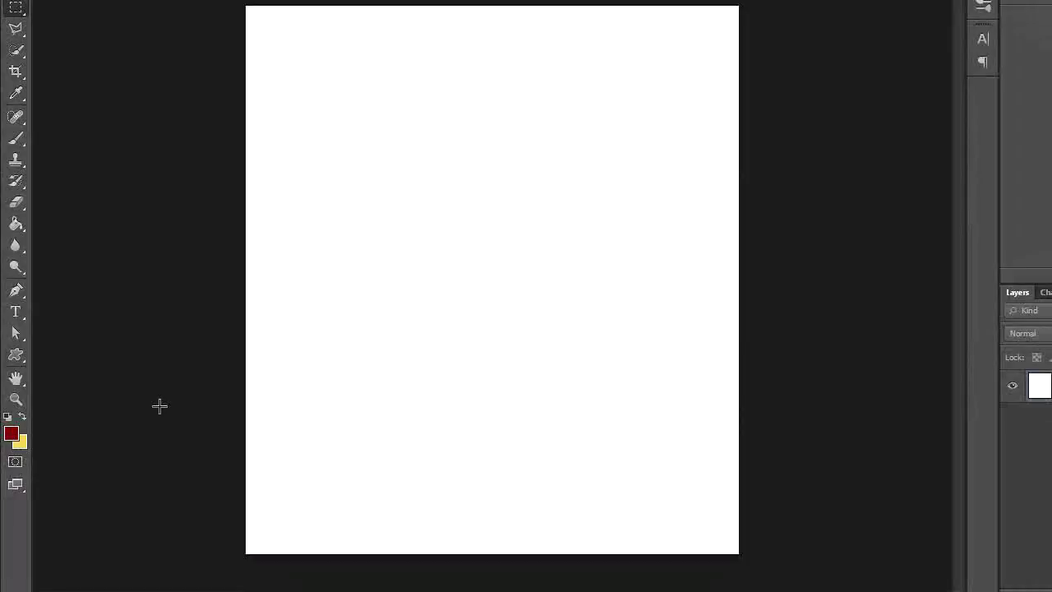
key("alt+BackSpace")
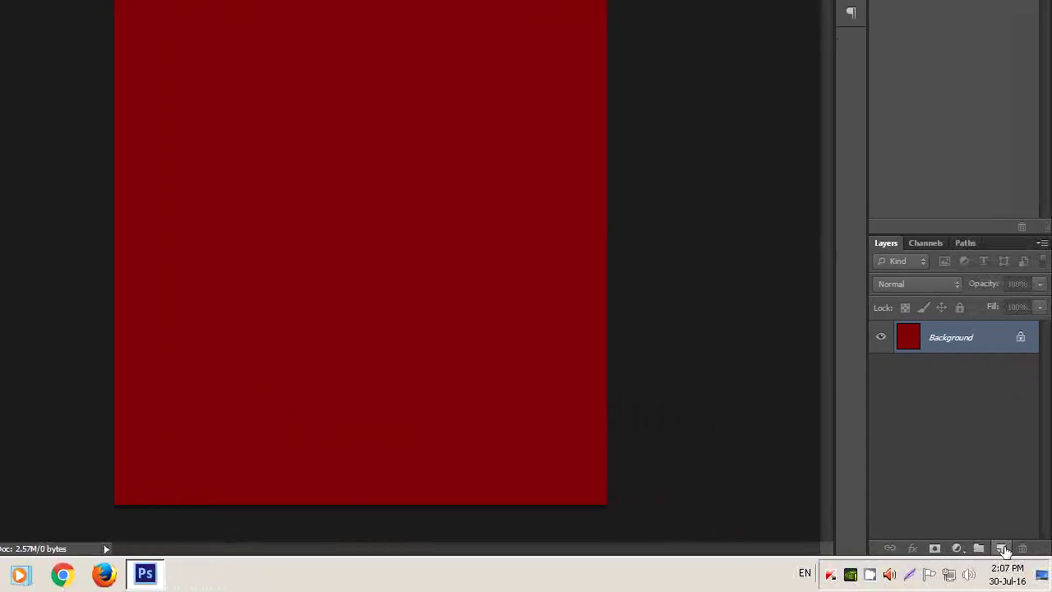
left_click(1002, 548)
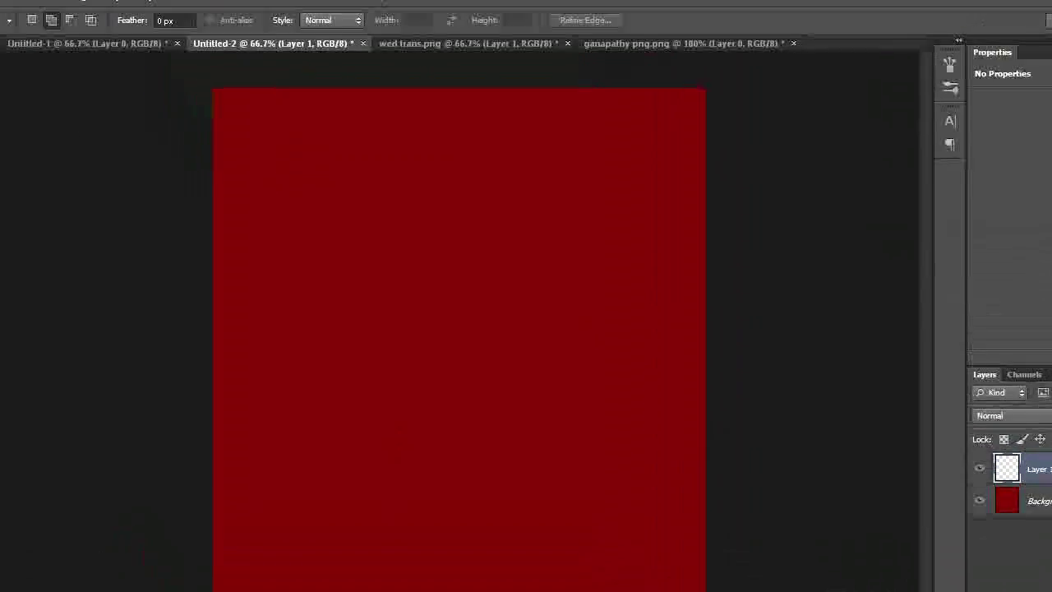
Select a narrow full-height strip near the left edge with the Rectangular Marquee and fill it yellow
right_click(17, 107)
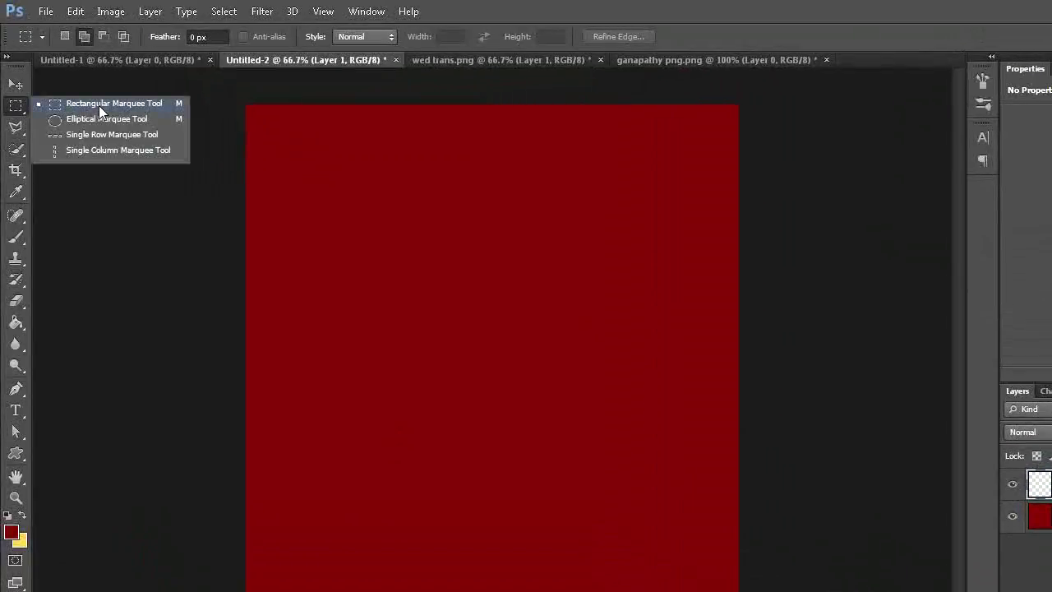
left_click(98, 105)
mouse_move(296, 102)
left_mouse_down()
mouse_move(355, 347)
mouse_move(347, 505)
left_mouse_up()
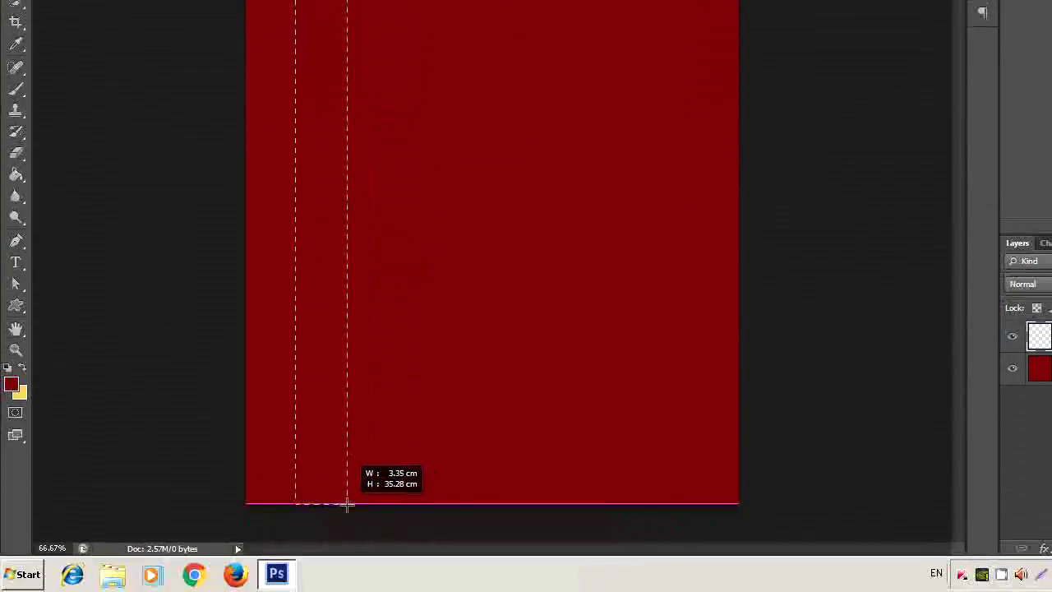
left_click_drag(347, 504, 347, 505)
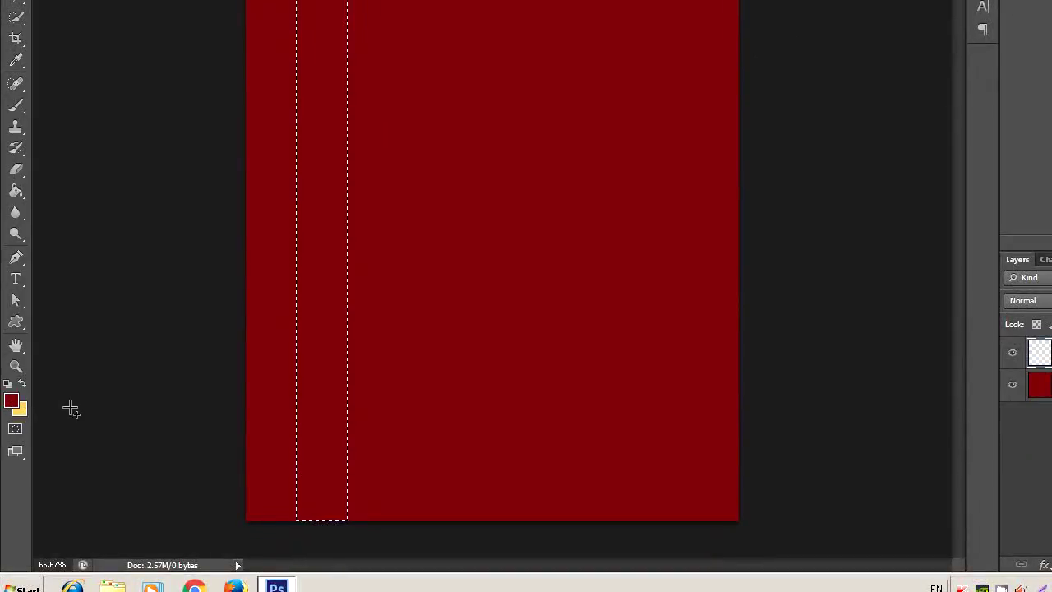
key("ctrl+BackSpace")
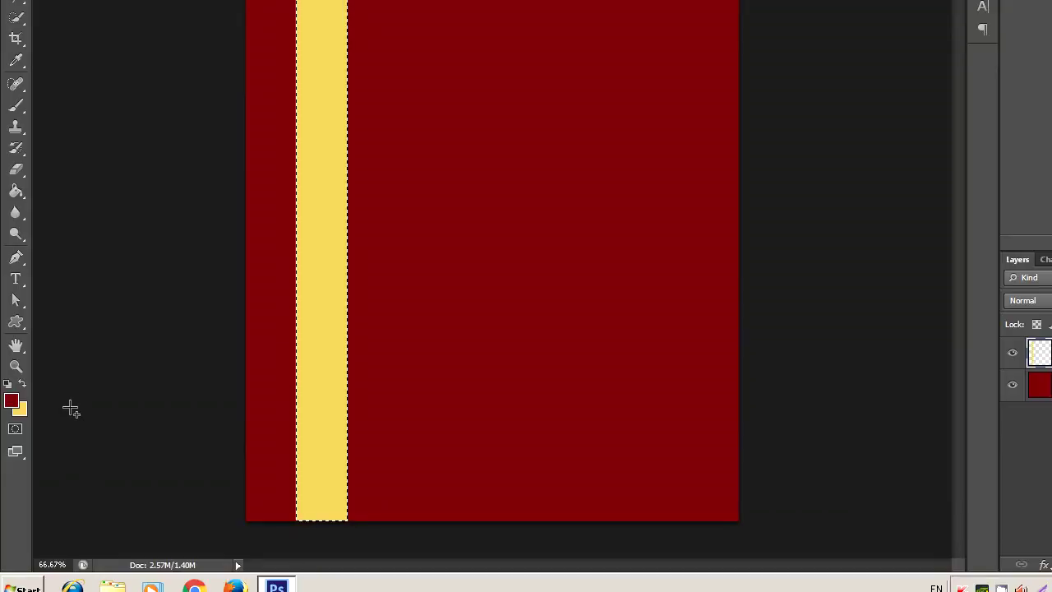
Stroke the selected yellow strip with a 10 px light grey outline
left_click(75, 11)
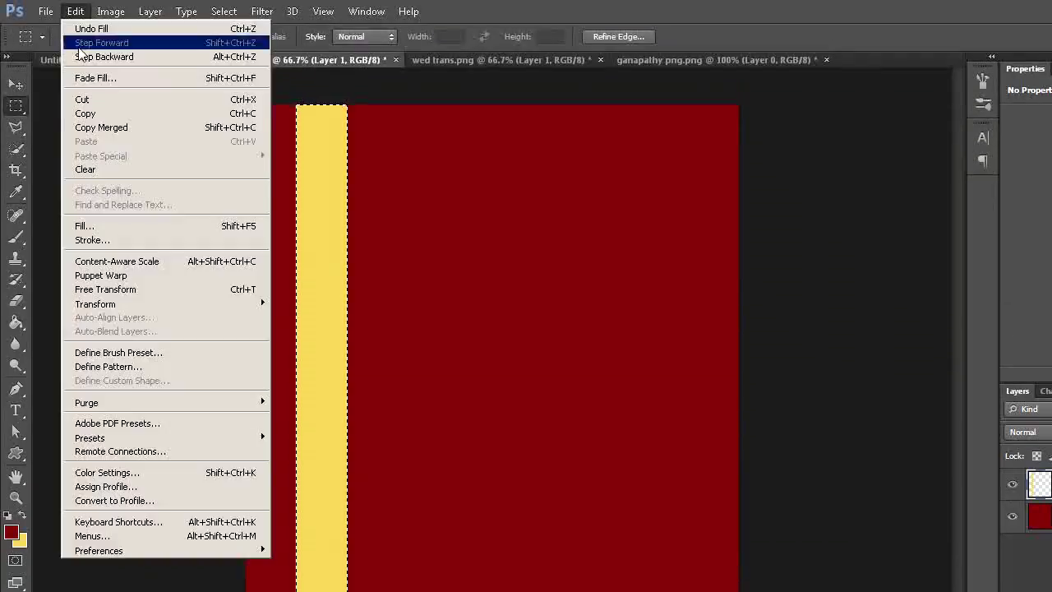
left_click(90, 240)
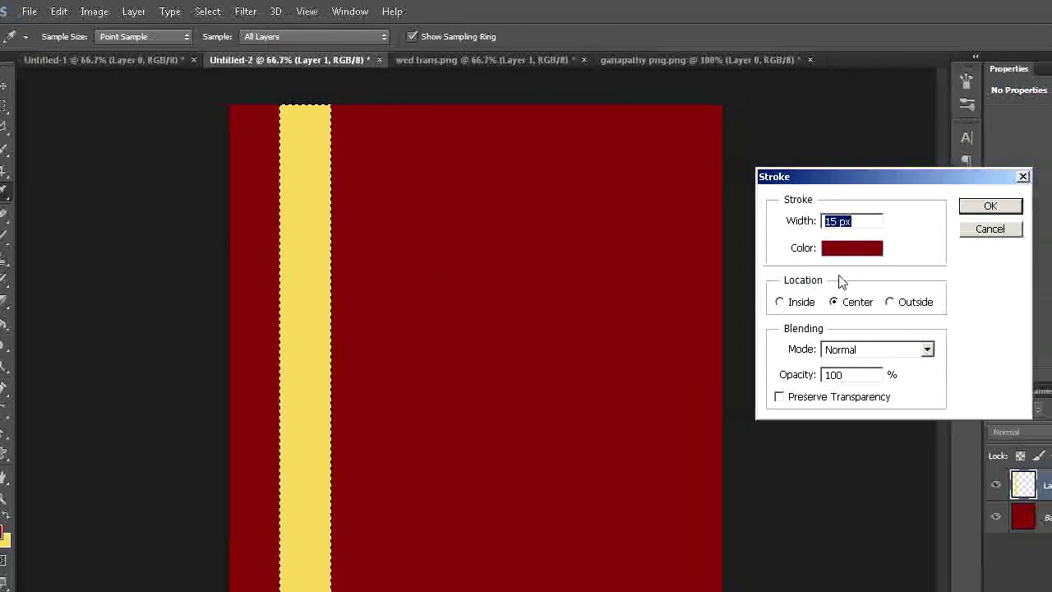
key("BackSpace")
type("10")
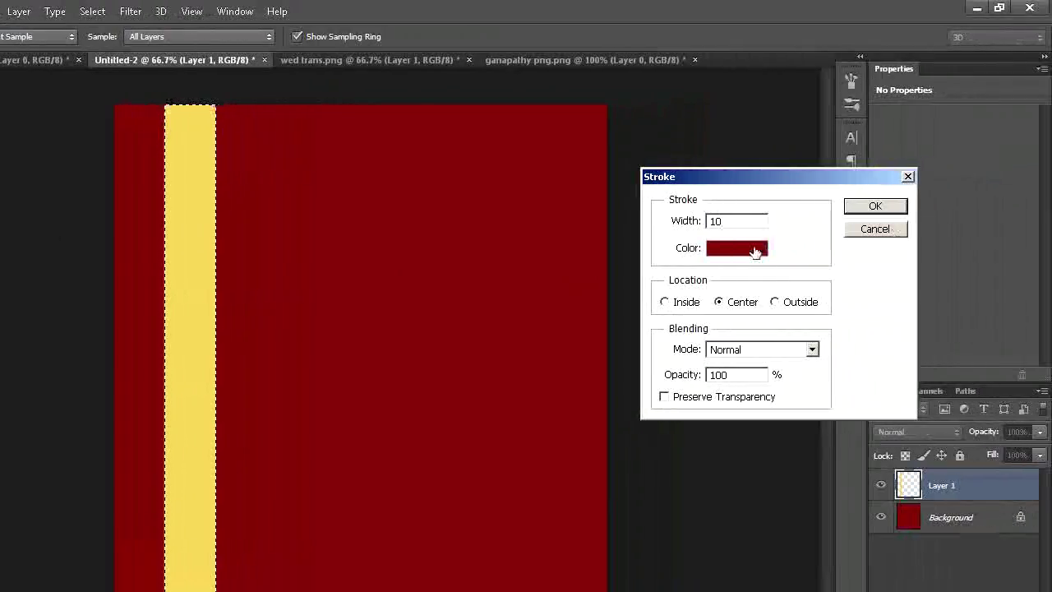
left_click(754, 250)
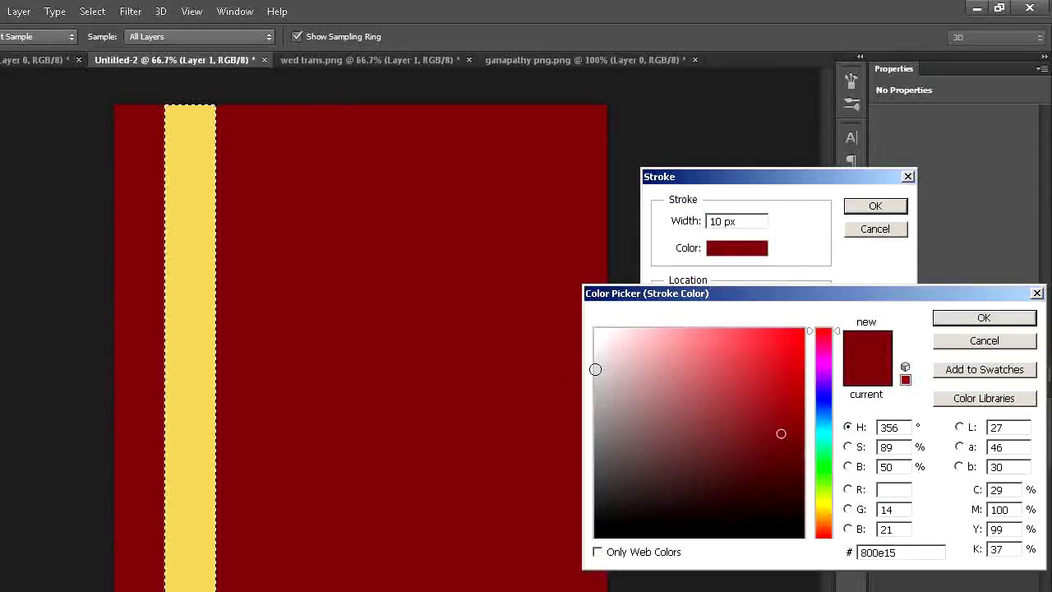
left_click(595, 369)
left_click(940, 321)
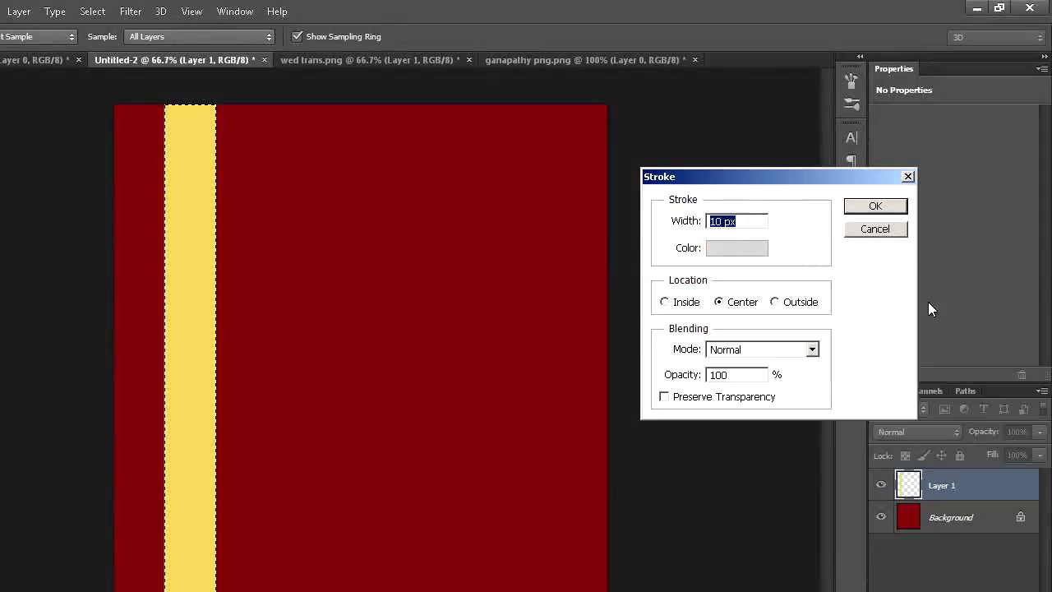
left_click(874, 206)
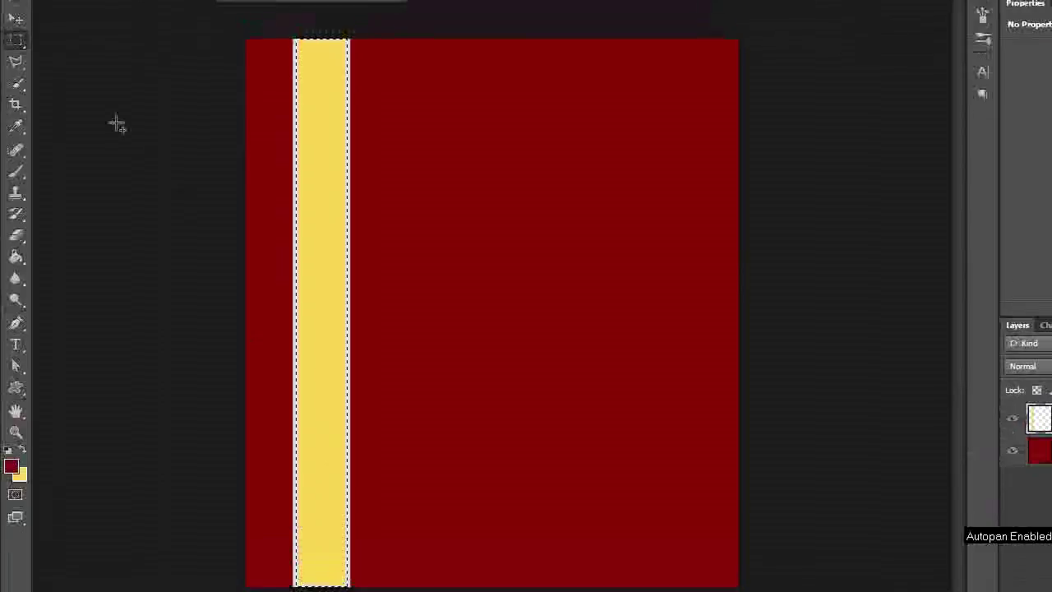
Stretch the strip past the top and bottom canvas edges to 103.70% height and apply
key("v")
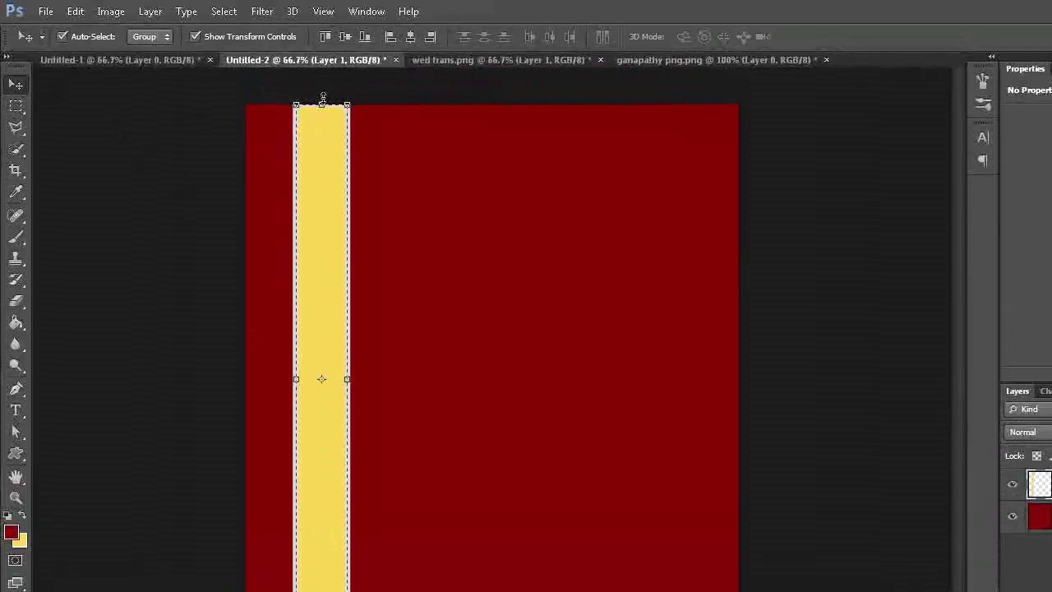
left_click_drag(321, 104, 323, 89)
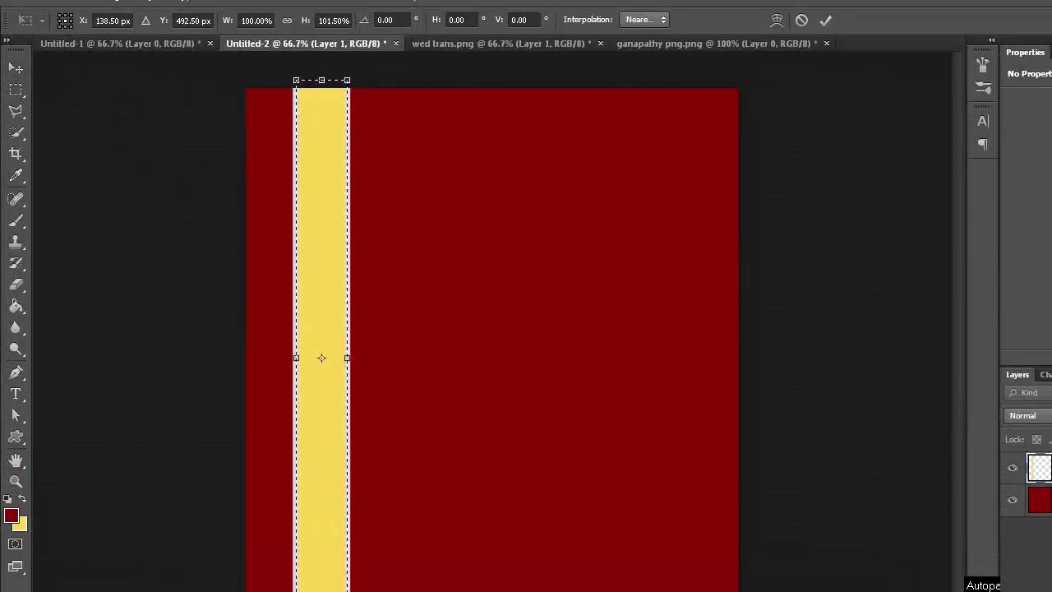
left_click_drag(322, 501, 322, 515)
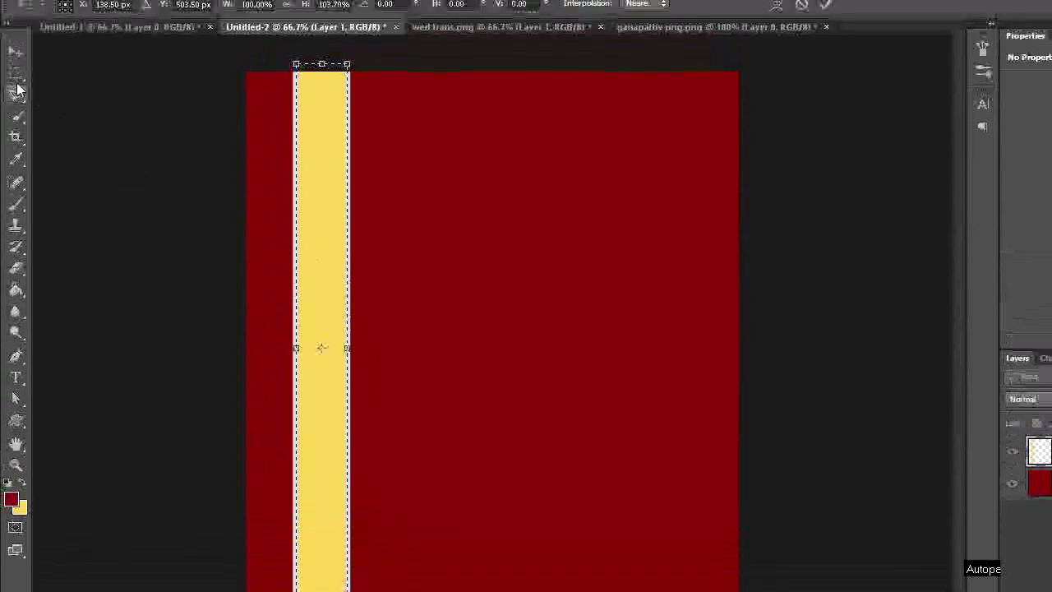
left_click(18, 107)
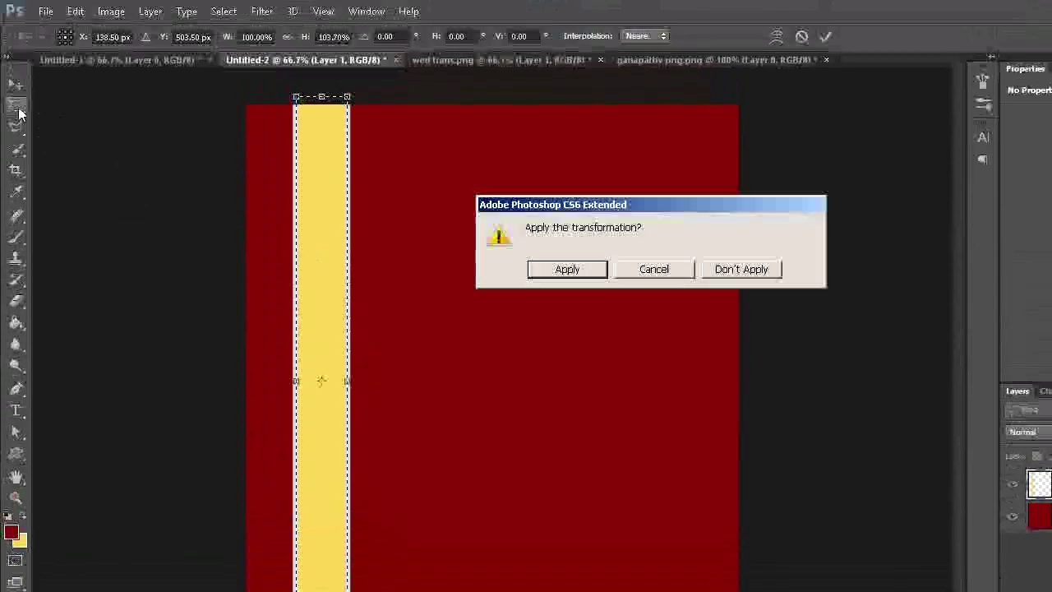
left_click(567, 271)
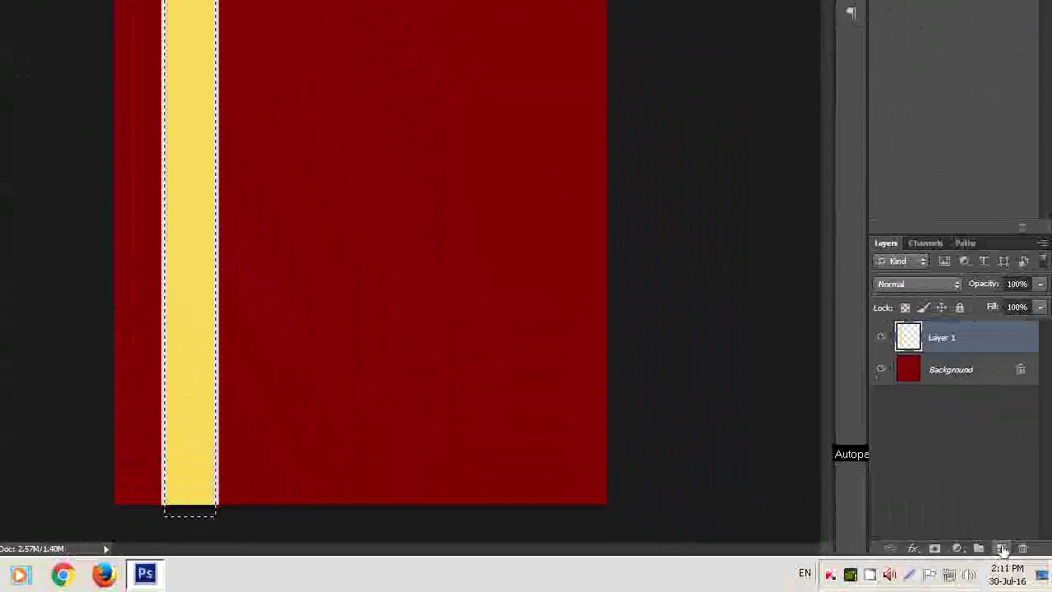
On a new layer, stamp three mandala brush motifs down the strip's left edge
left_click(1000, 548)
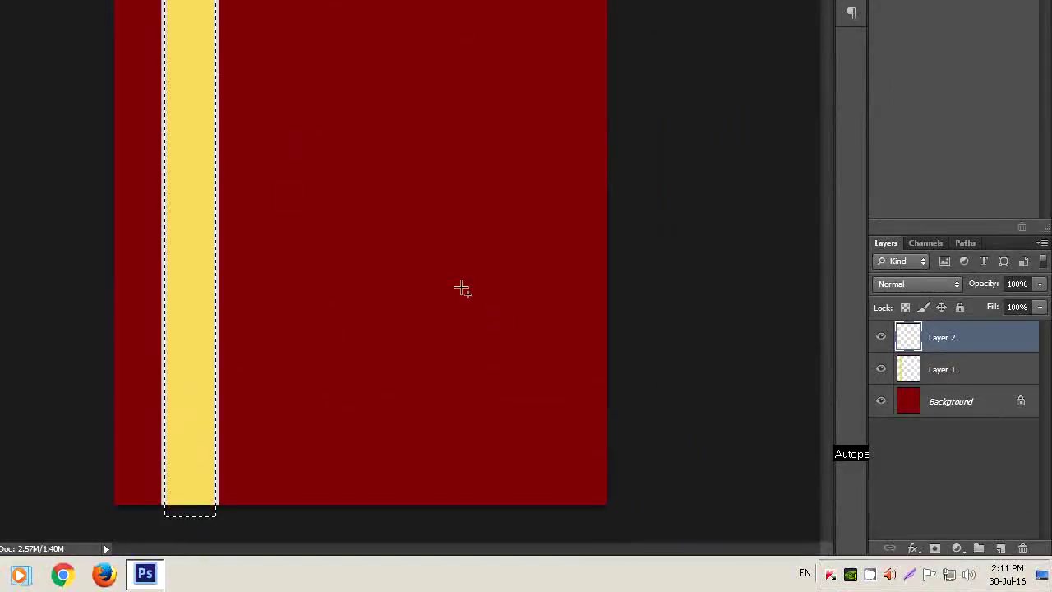
left_click(15, 154)
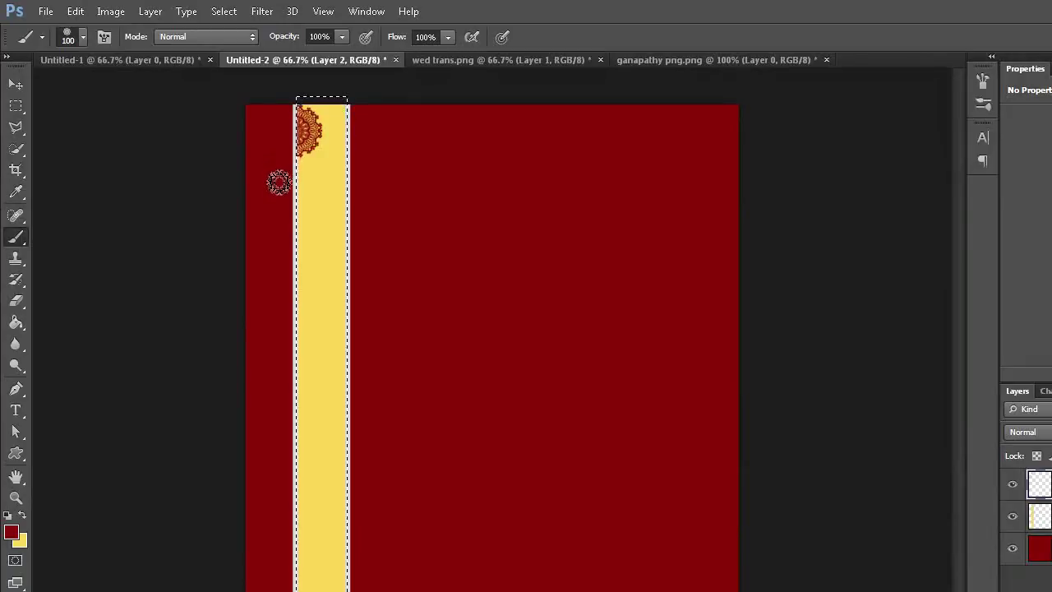
left_click(279, 186)
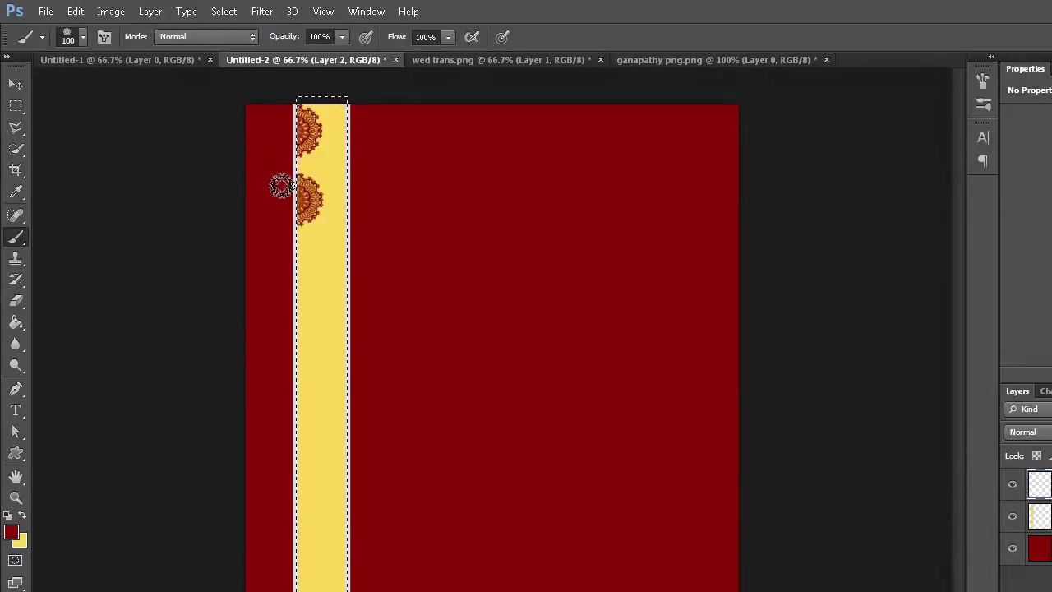
left_click(281, 255)
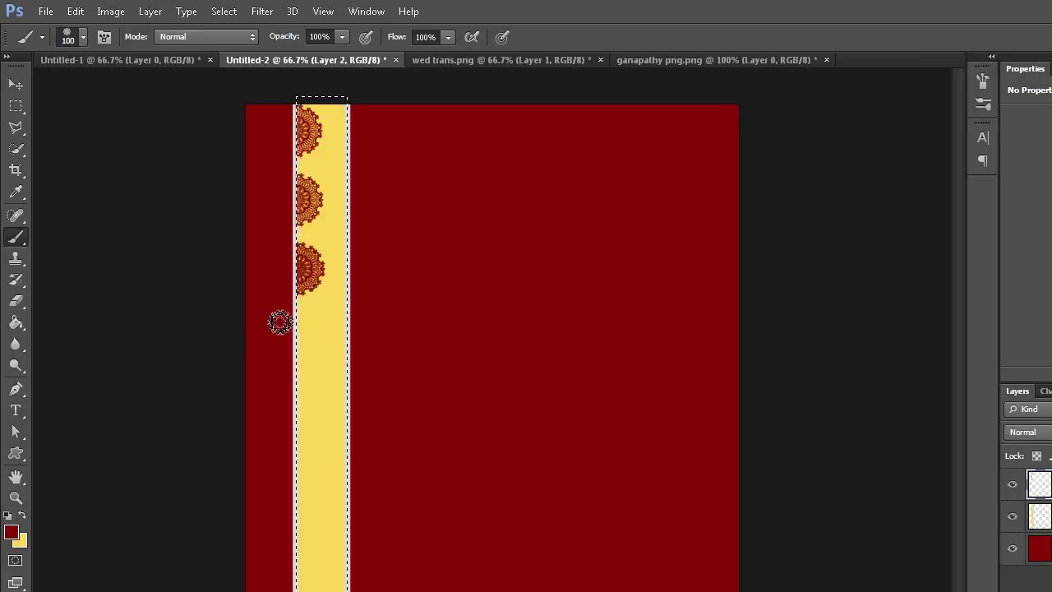
left_click(280, 320)
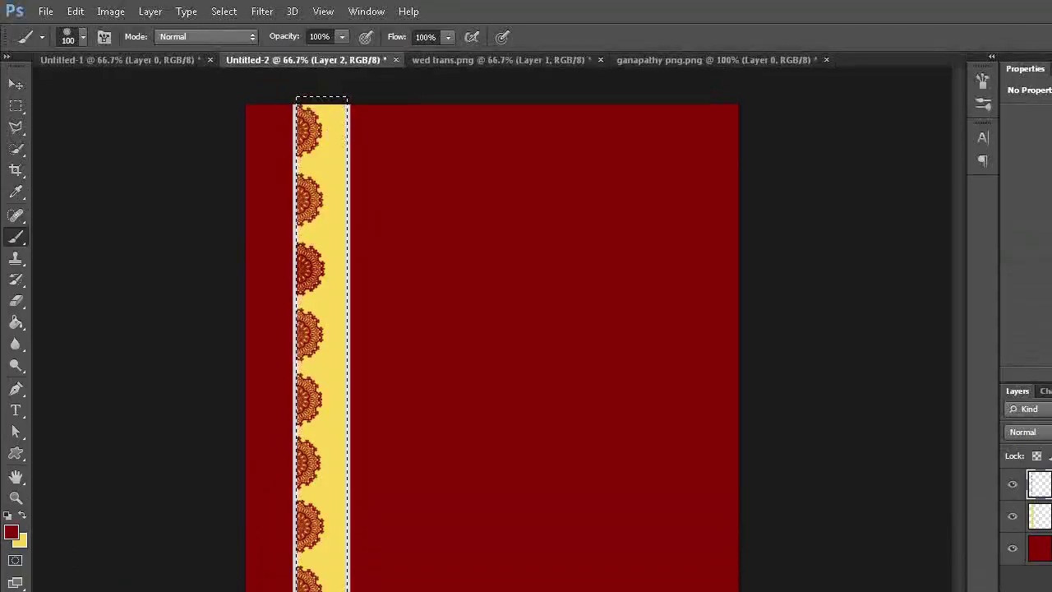
Stamp mandala motifs down the strip's right edge to the bottom of the card
left_click(335, 160)
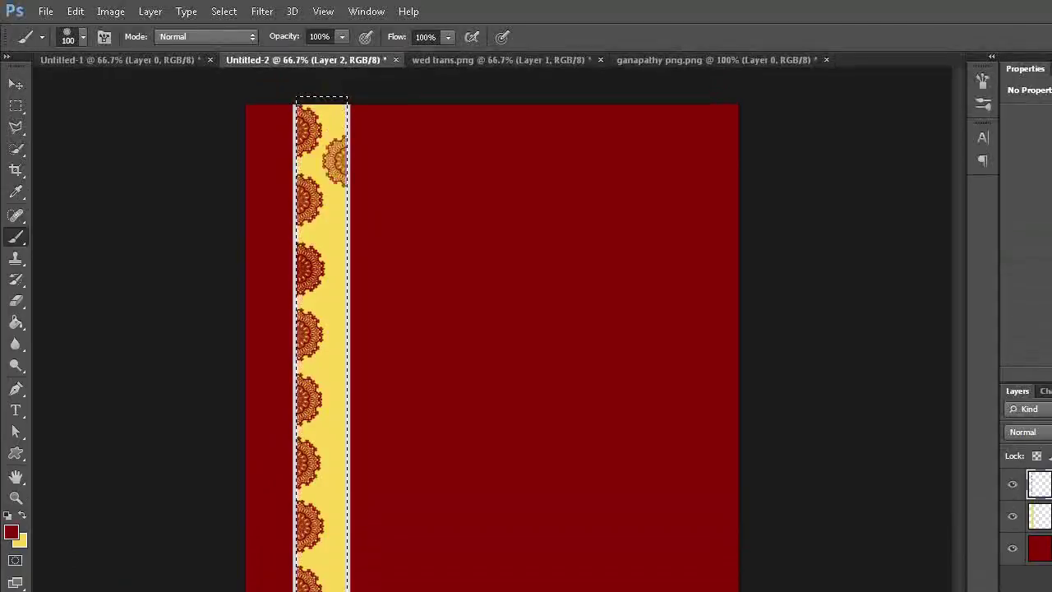
left_click(333, 230)
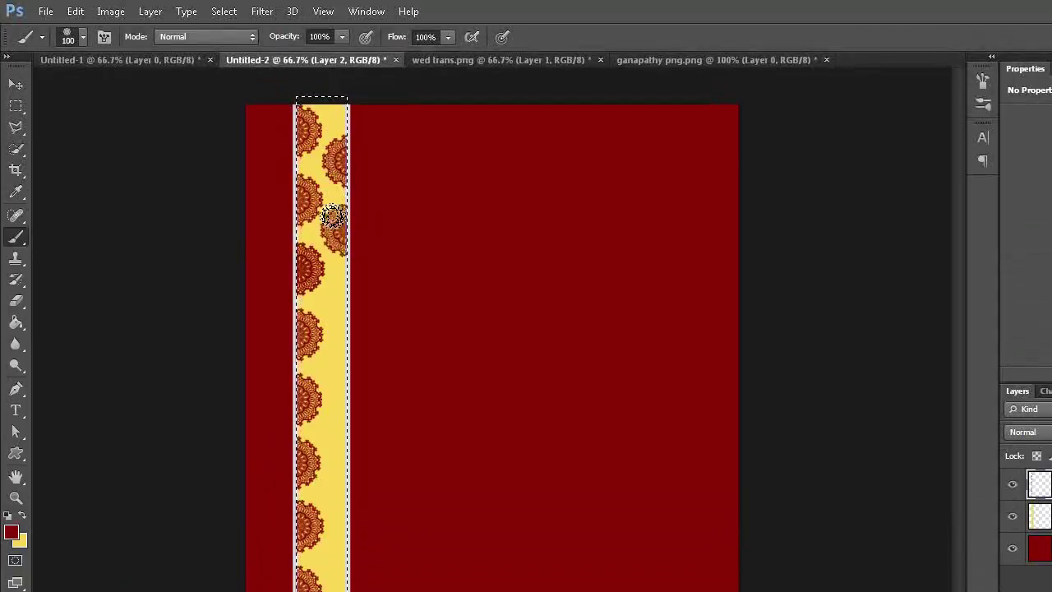
left_click(334, 304)
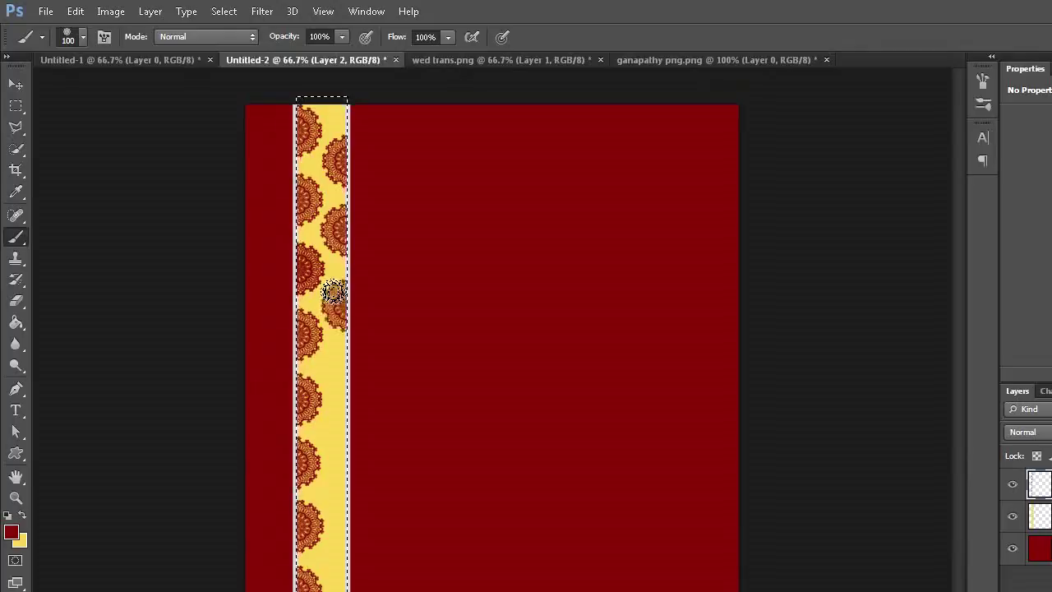
left_click(334, 370)
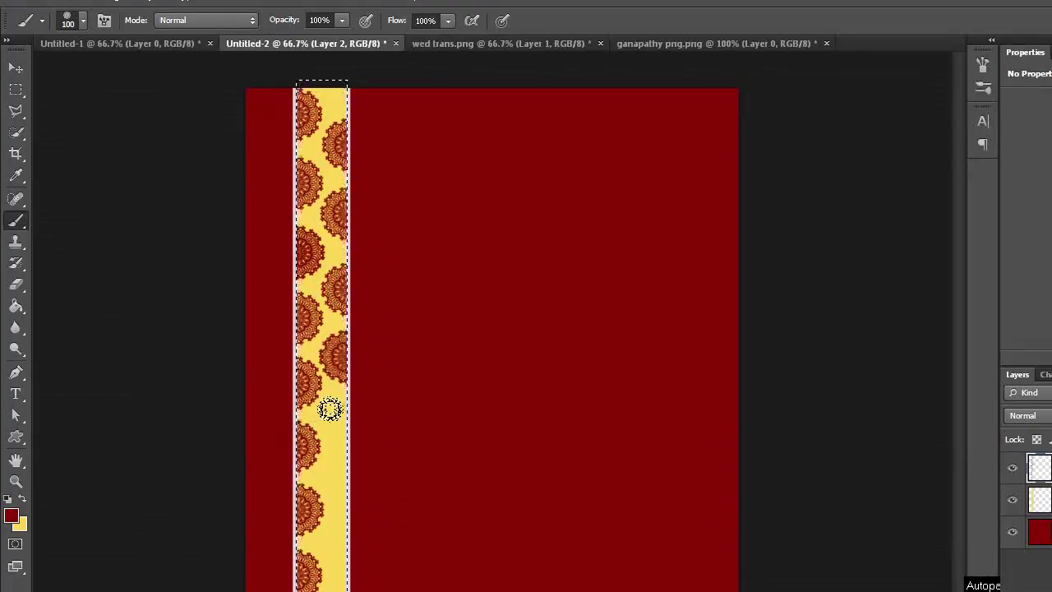
left_click(333, 418)
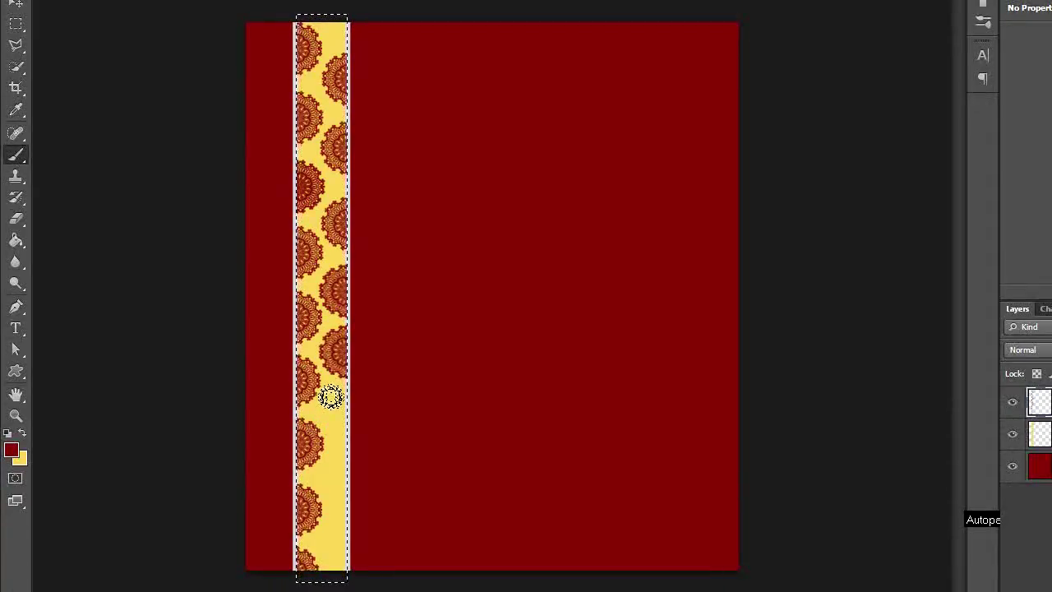
left_click(331, 415)
left_click(328, 460)
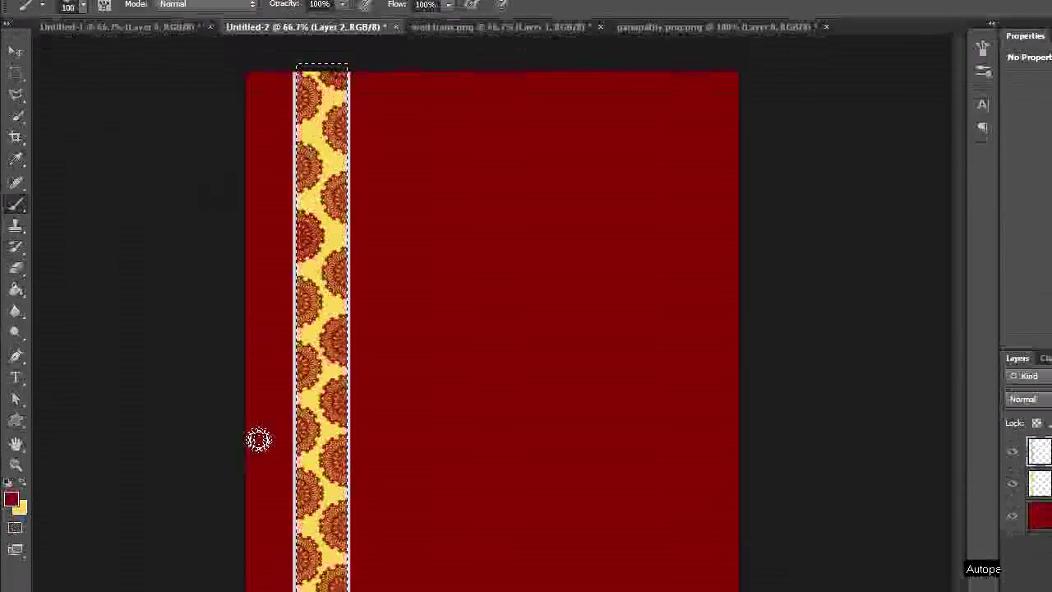
Deselect the strip, then in wed trans.png hide maroon Layer 1 and select the text layer
left_click(226, 10)
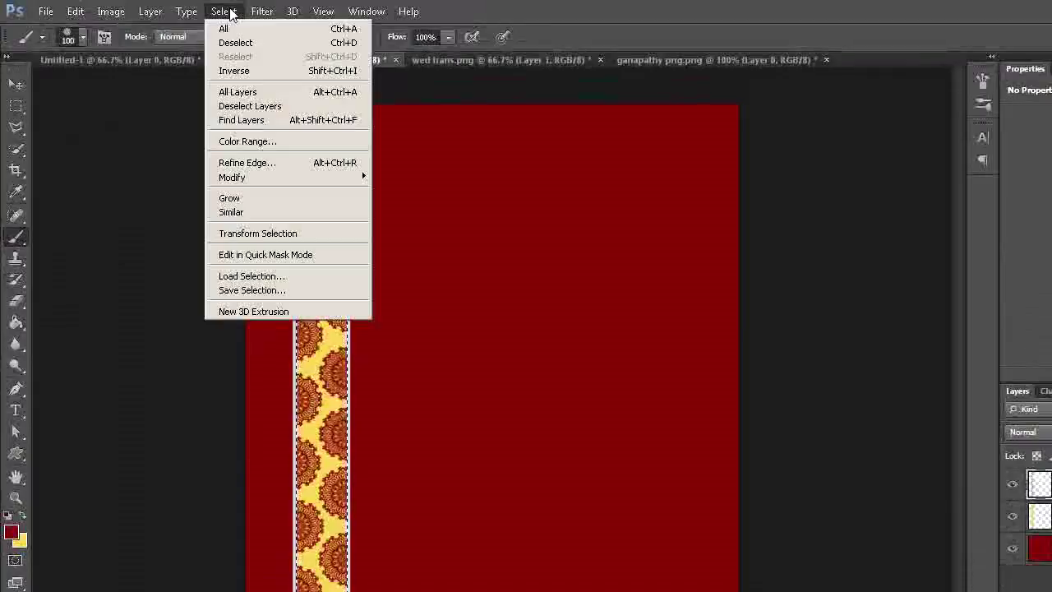
left_click(236, 43)
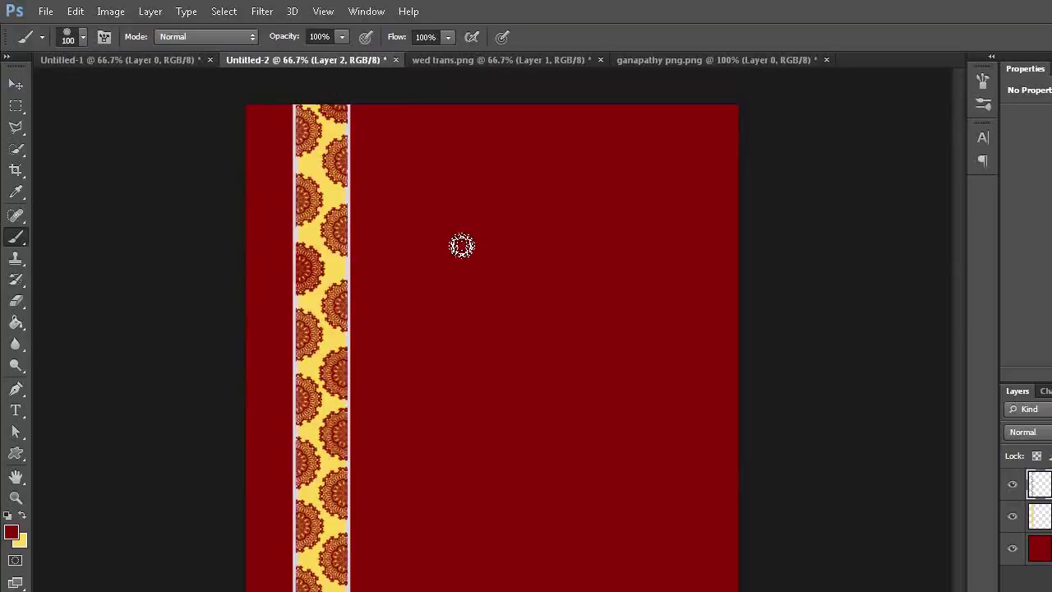
left_click(542, 61)
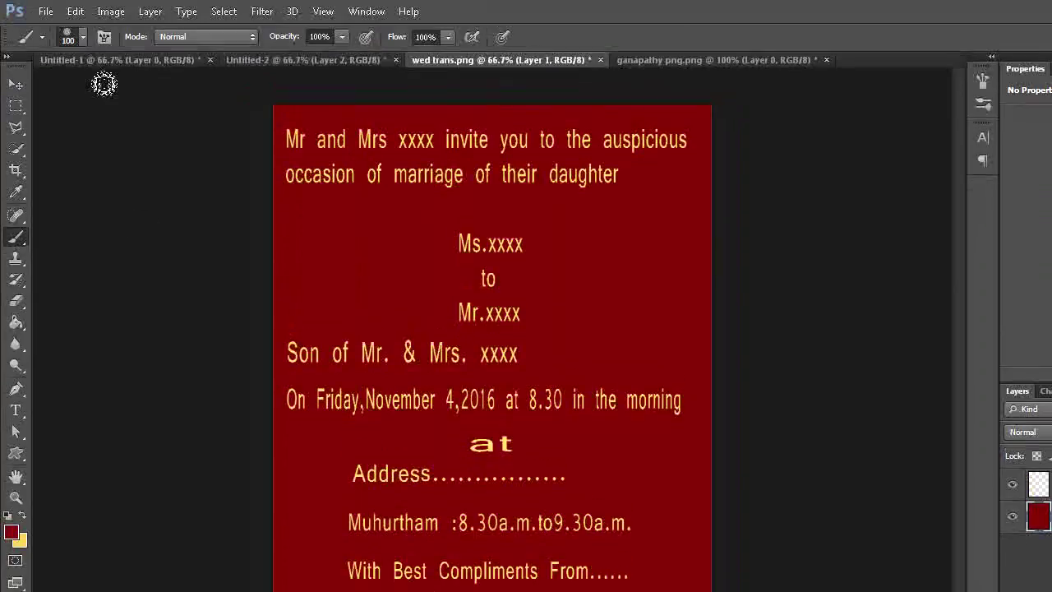
left_click(14, 109)
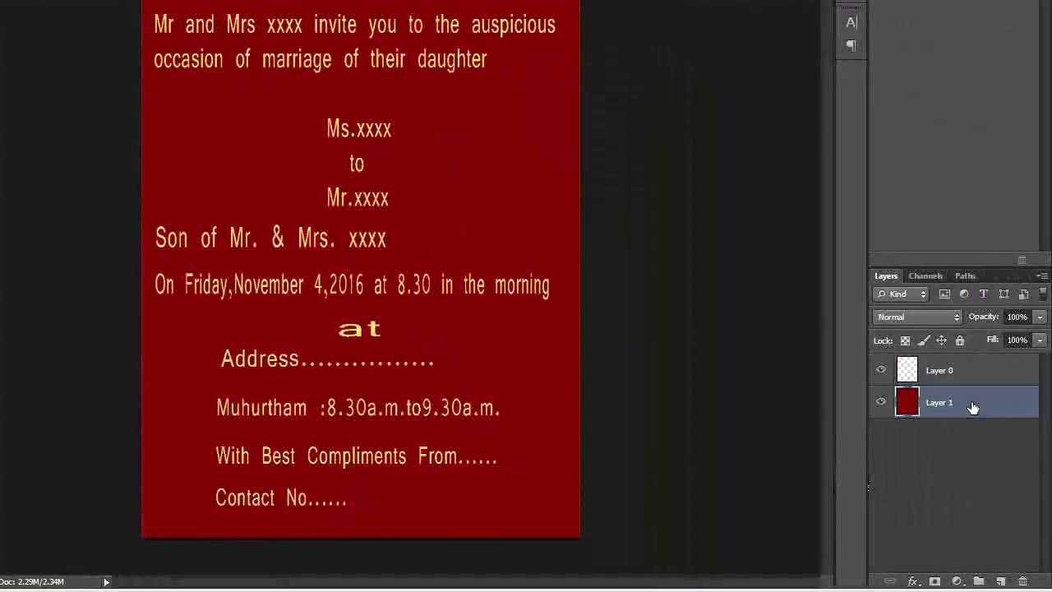
left_click(882, 403)
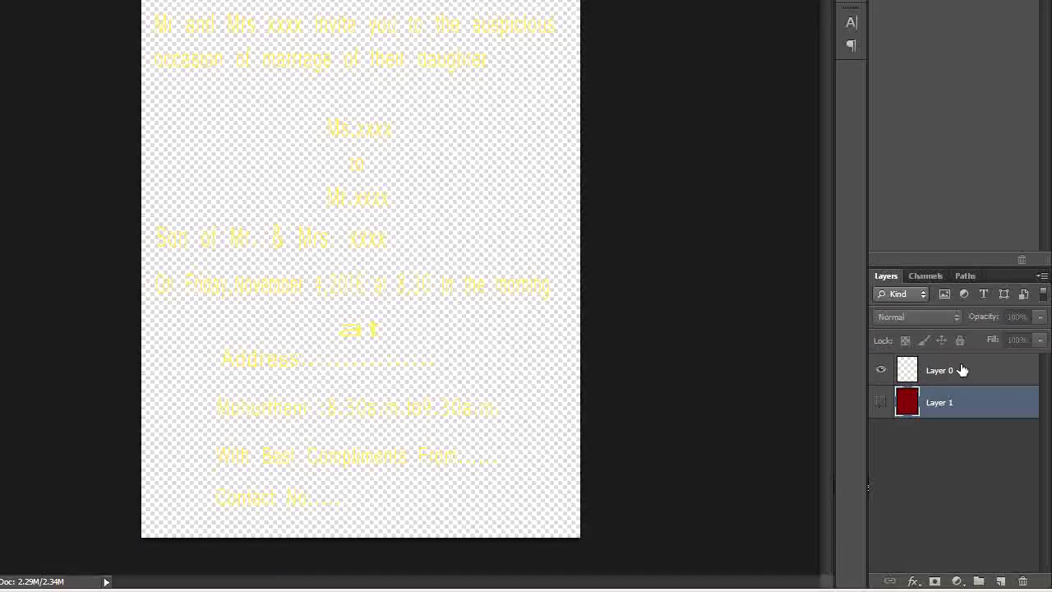
left_click(972, 370)
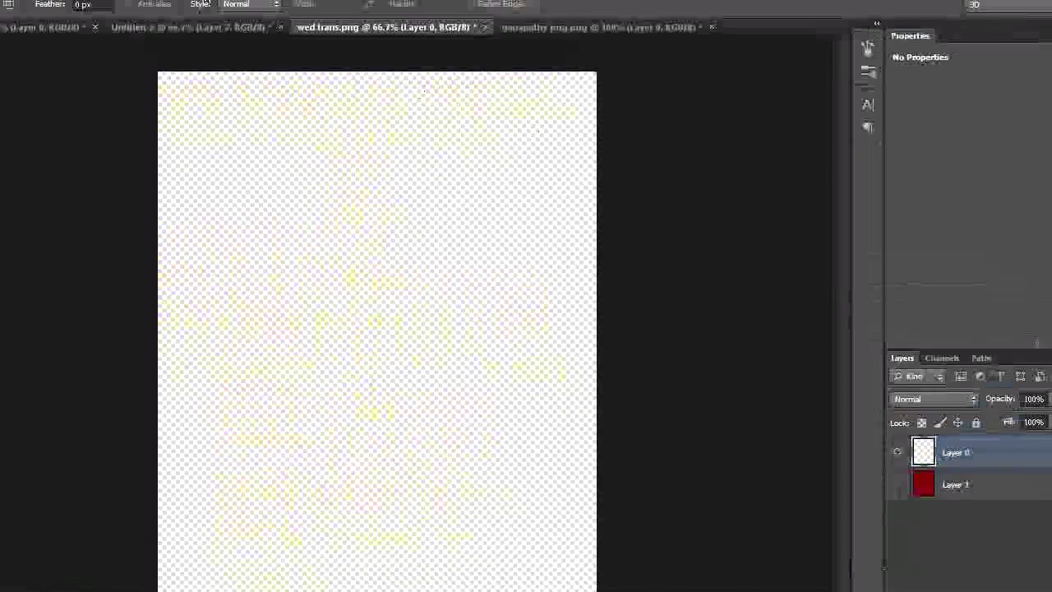
Select all of the invitation text, copy it, and paste it into Untitled-2
left_click(223, 11)
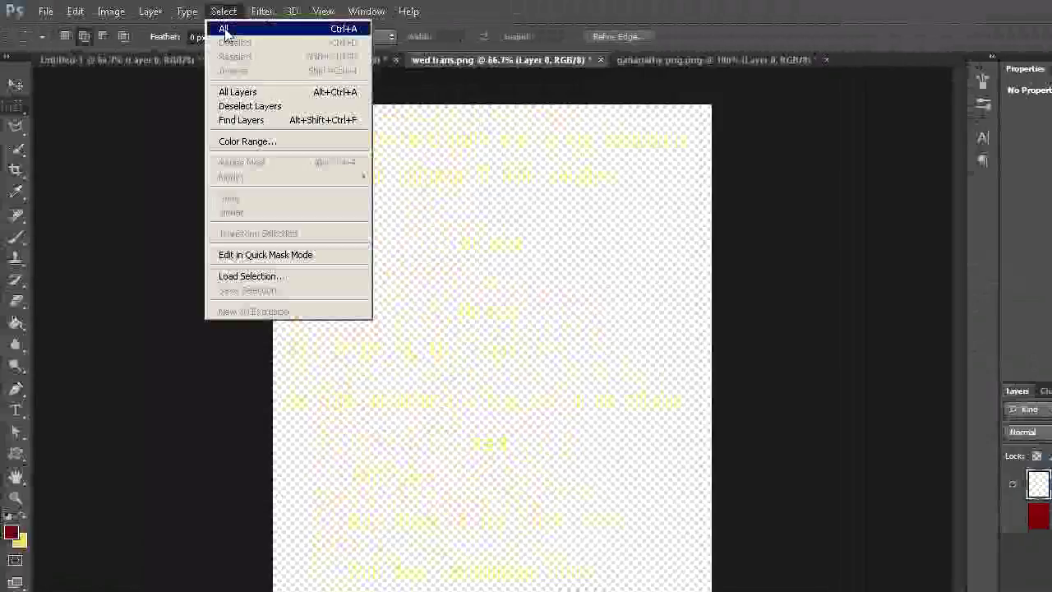
left_click(224, 29)
left_click(75, 11)
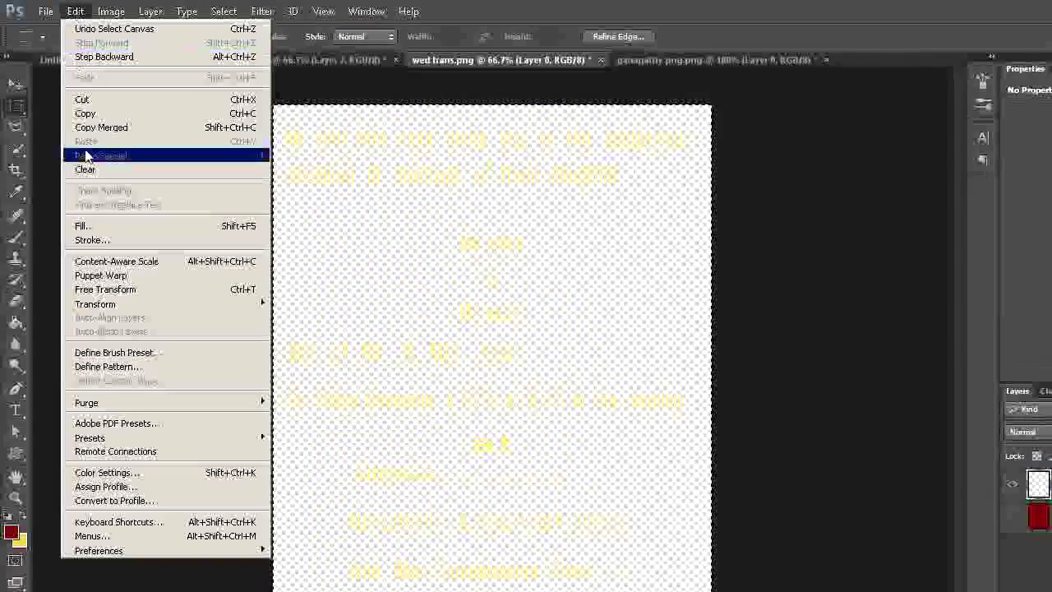
left_click(84, 114)
left_click(222, 60)
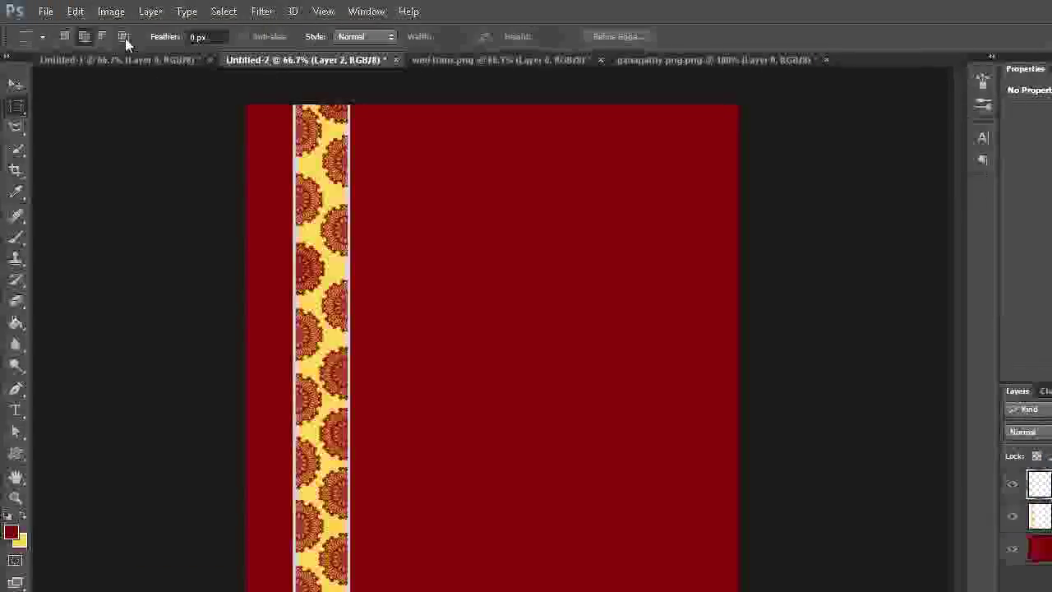
left_click(74, 12)
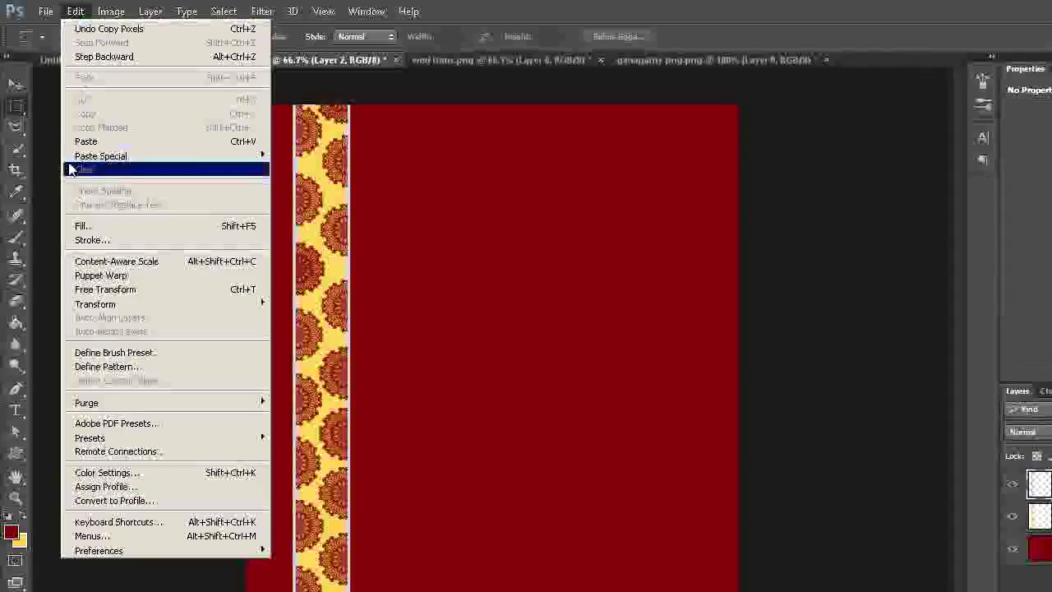
left_click(82, 141)
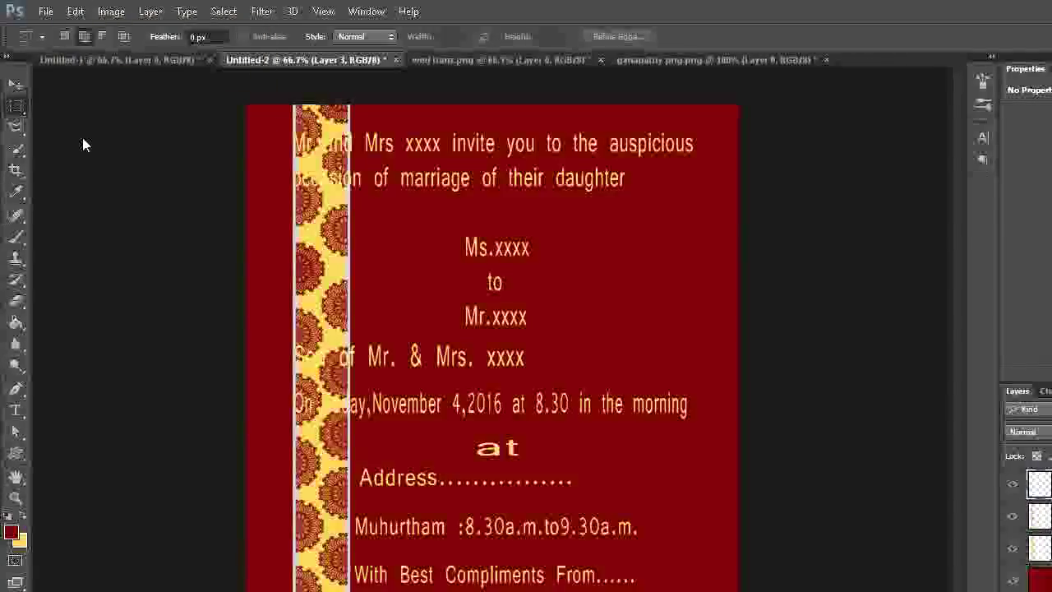
Resize the pasted text to fill the space right of the strip, then switch to ganapathy png
left_click(15, 85)
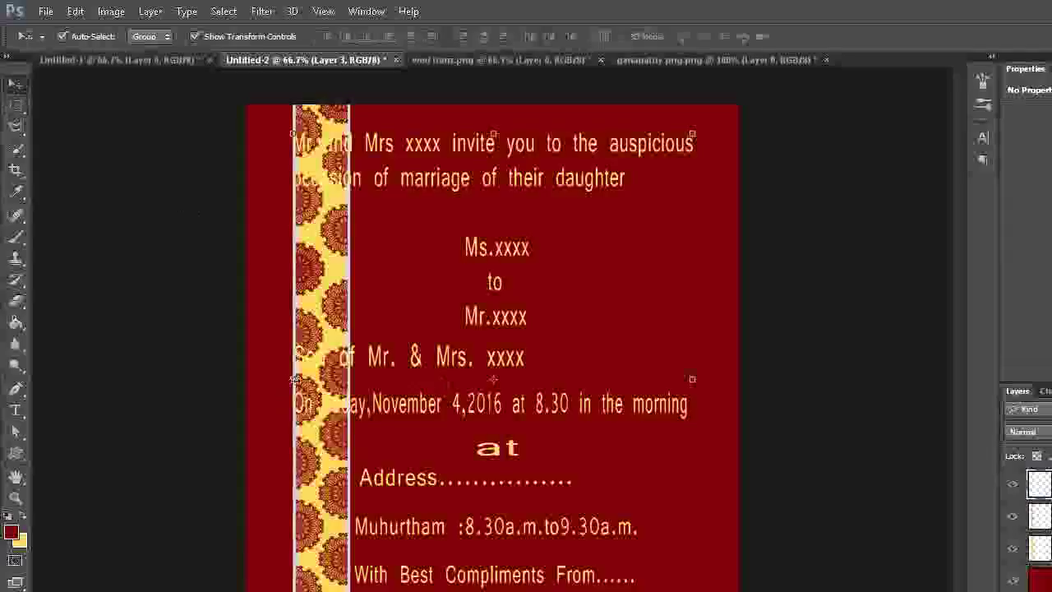
left_click_drag(294, 379, 365, 389)
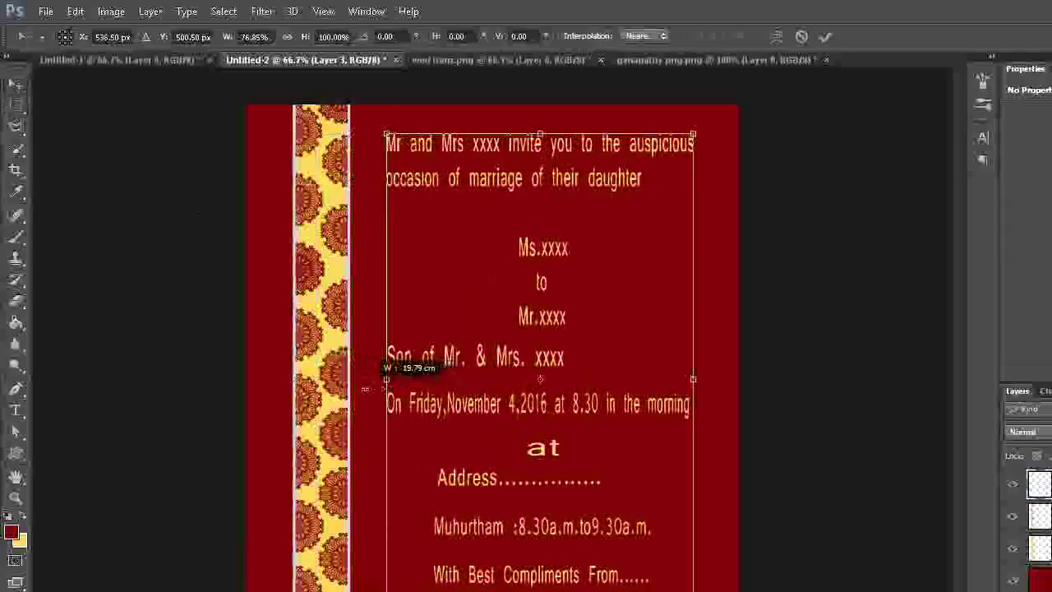
left_click_drag(365, 388, 337, 389)
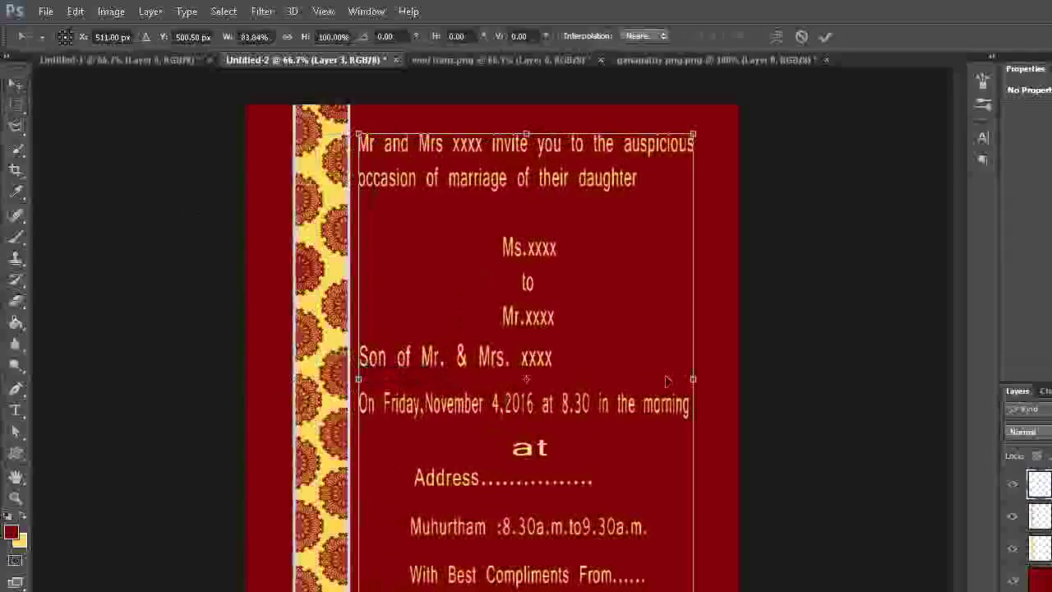
left_click_drag(691, 379, 726, 377)
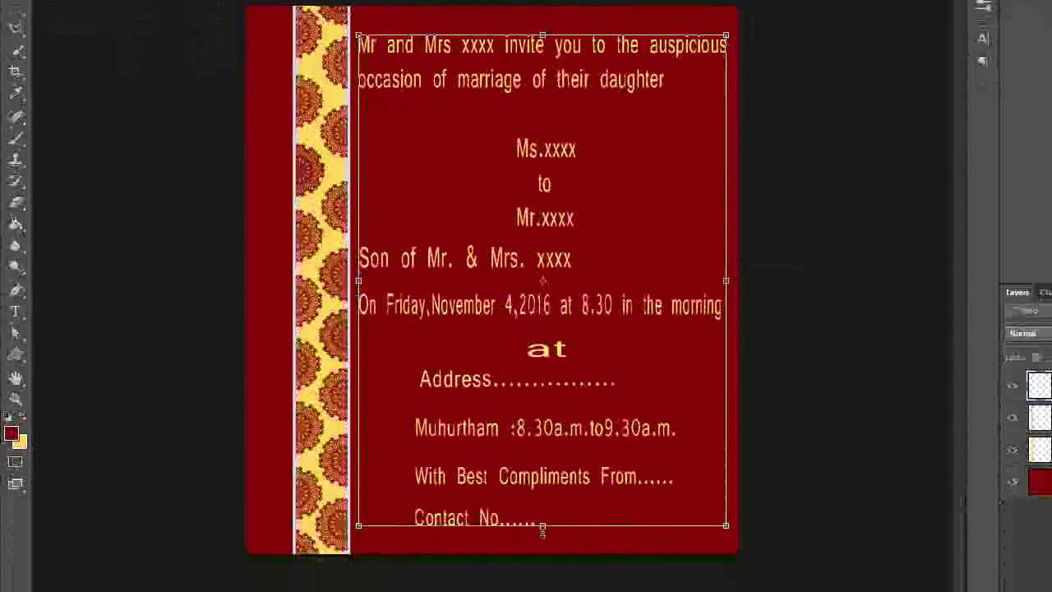
left_click_drag(542, 476, 543, 482)
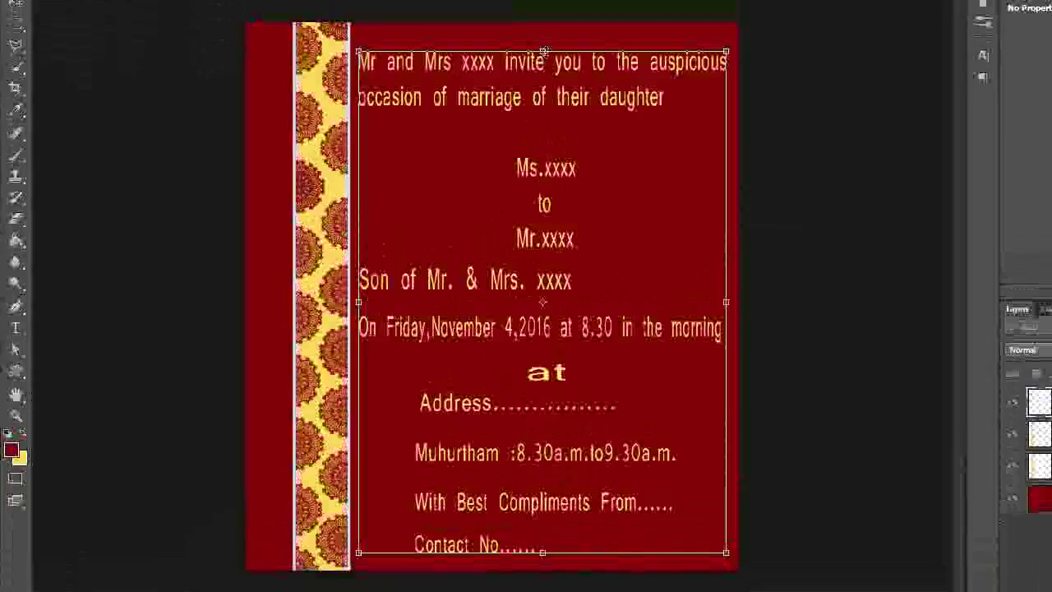
left_click_drag(542, 135, 543, 190)
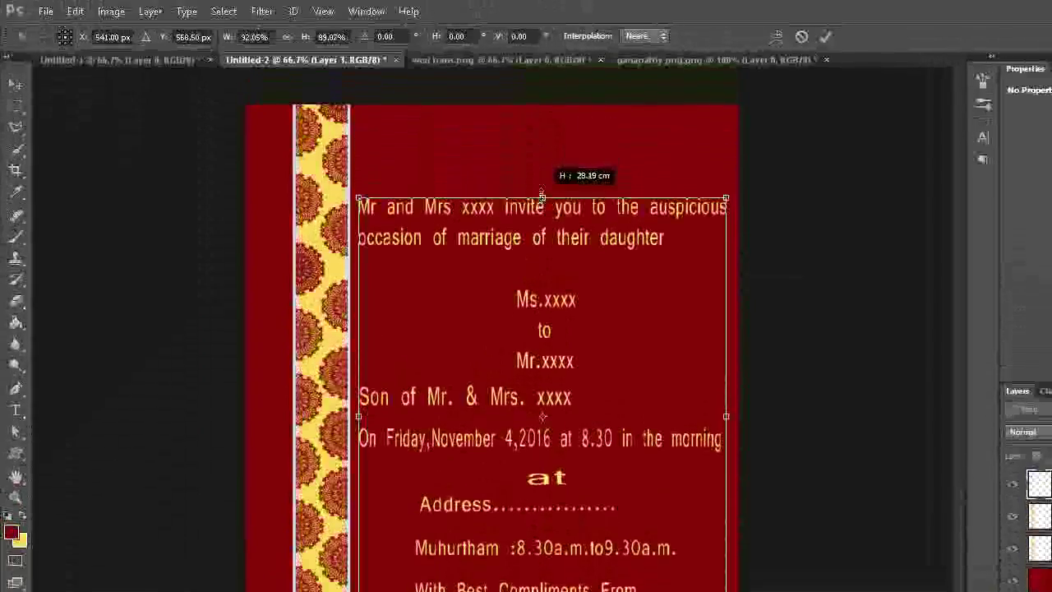
left_click(18, 108)
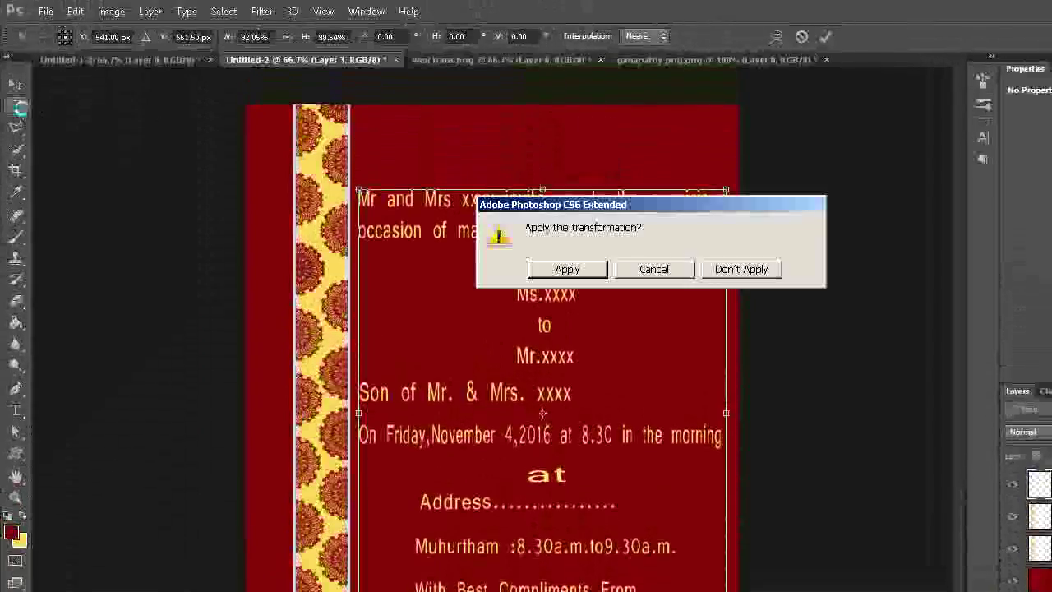
left_click(567, 270)
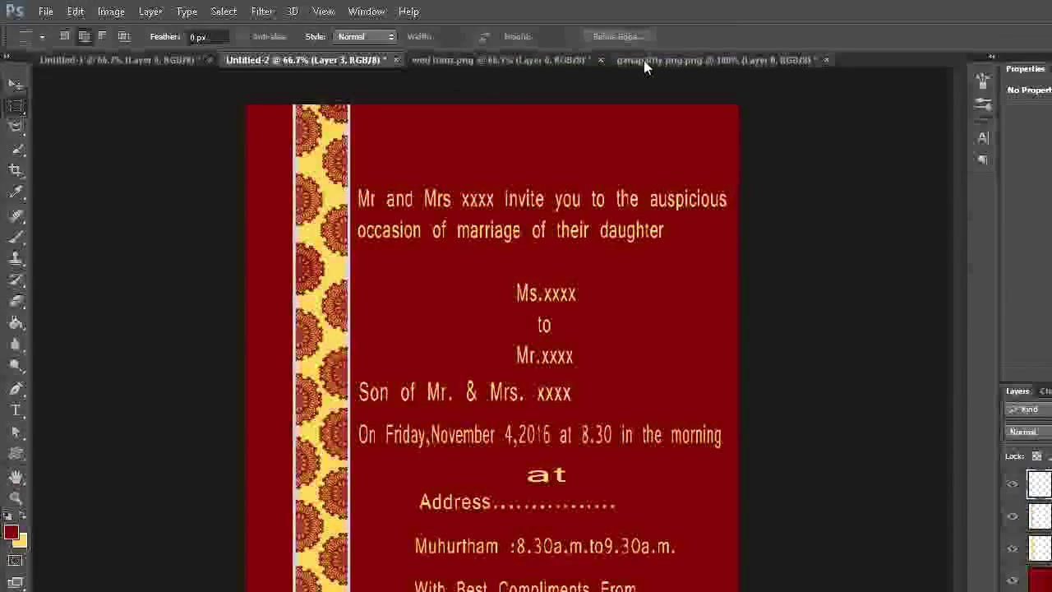
left_click(647, 60)
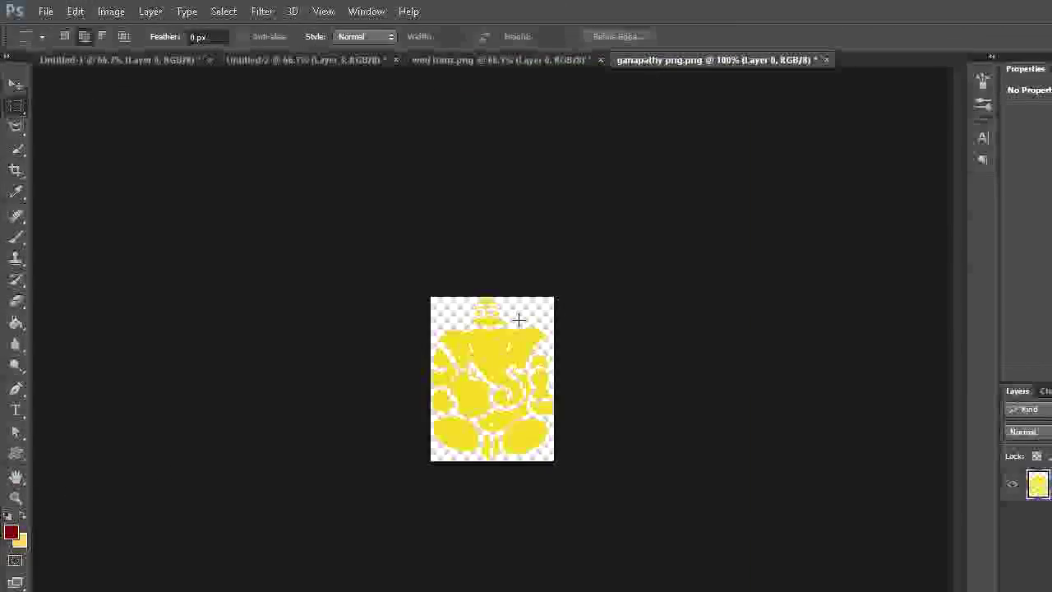
Select all of ganapathy png, copy it, and paste the Ganesha into Untitled-2
left_click(224, 11)
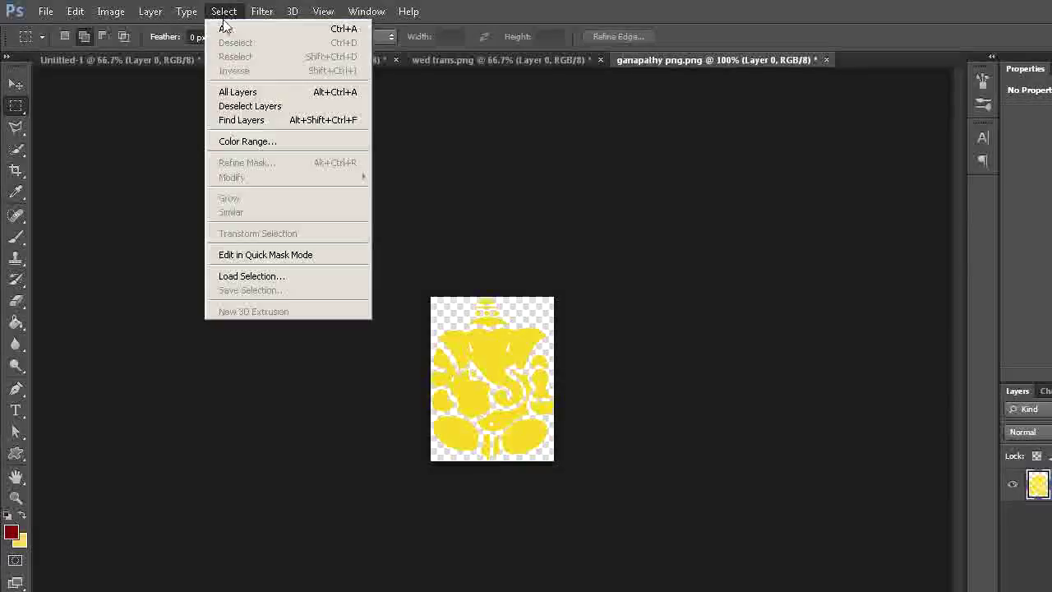
left_click(225, 28)
left_click(75, 12)
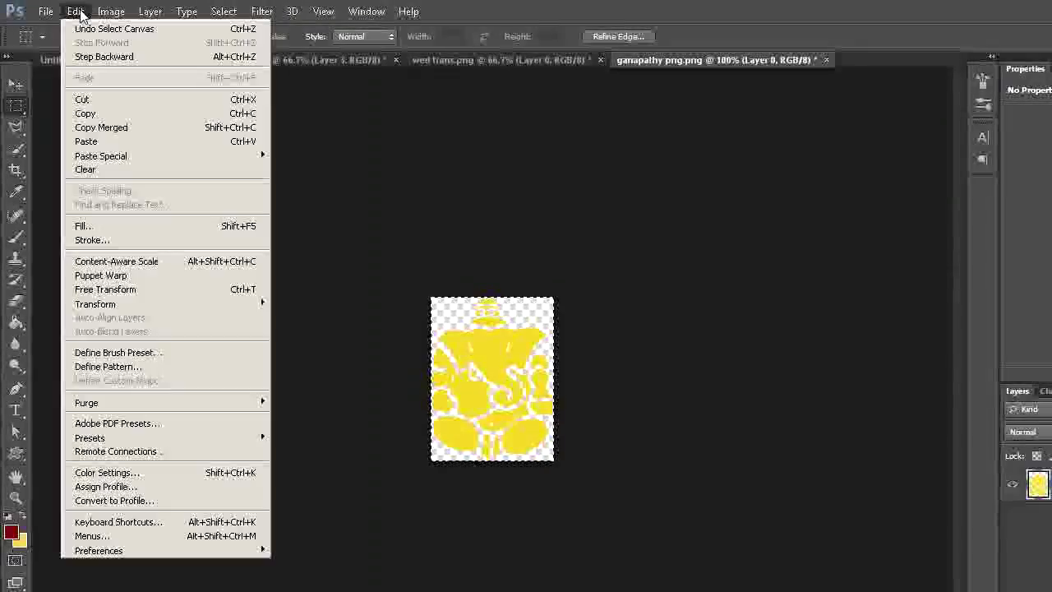
left_click(84, 114)
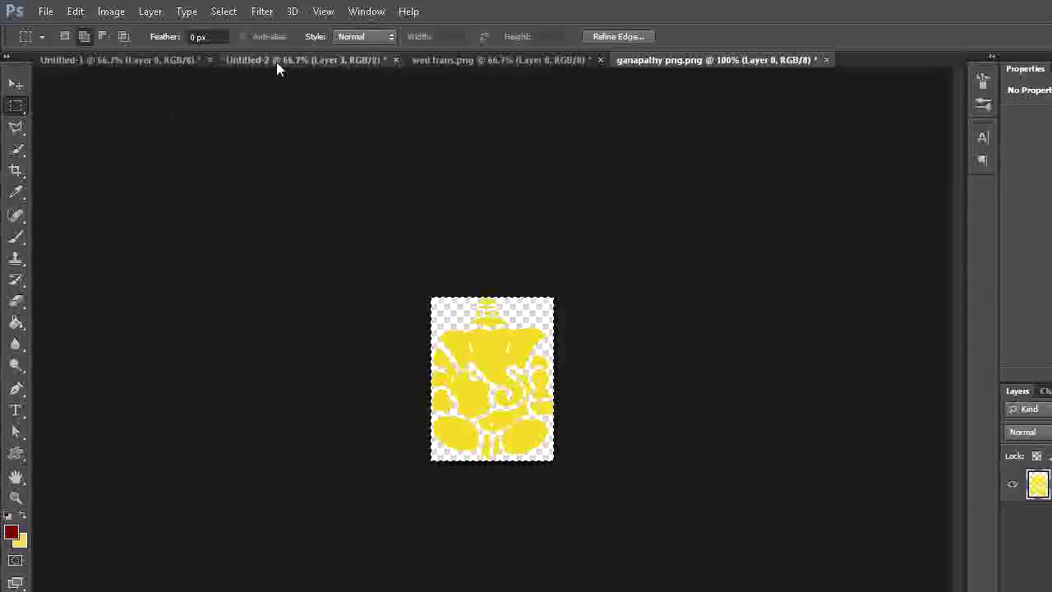
left_click(277, 65)
left_click(75, 11)
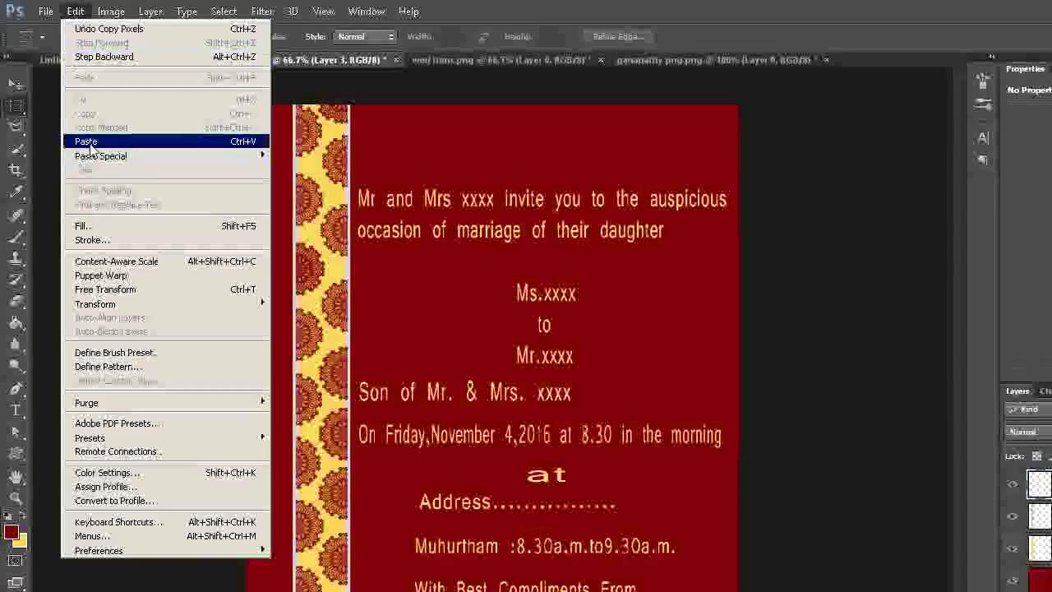
left_click(90, 142)
Scale the Ganesha down and centre it at the card's top, just above the invitation wording
left_click(15, 84)
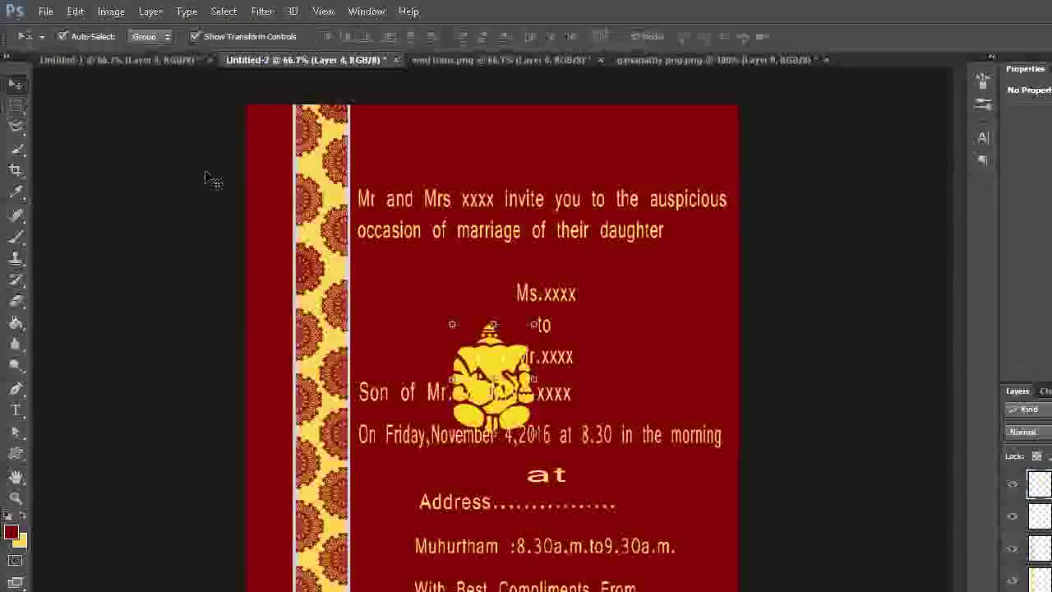
left_click_drag(493, 323, 493, 296)
left_click_drag(509, 354, 530, 165)
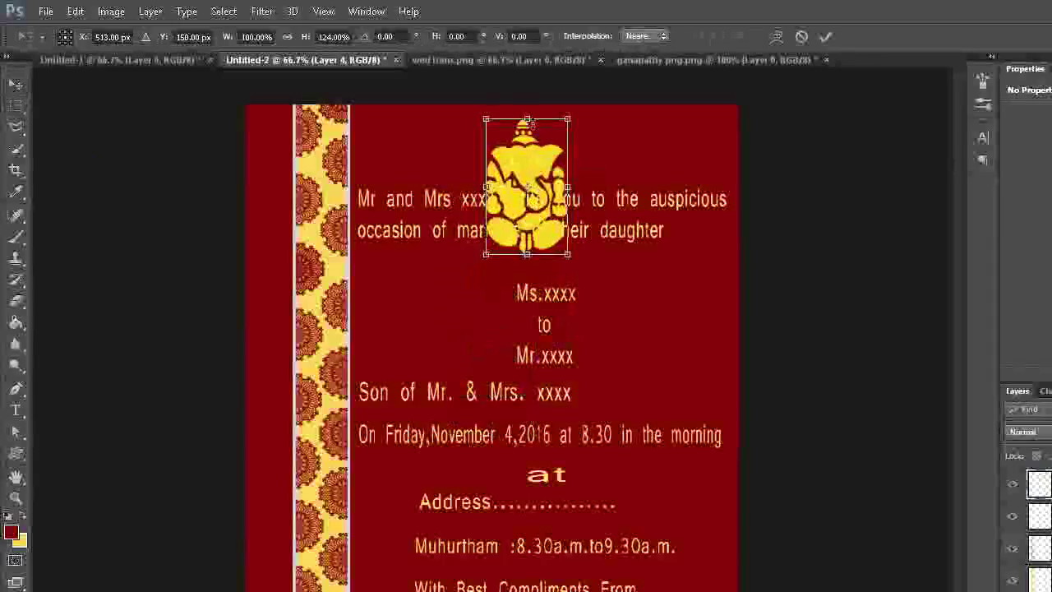
left_click_drag(526, 254, 534, 184)
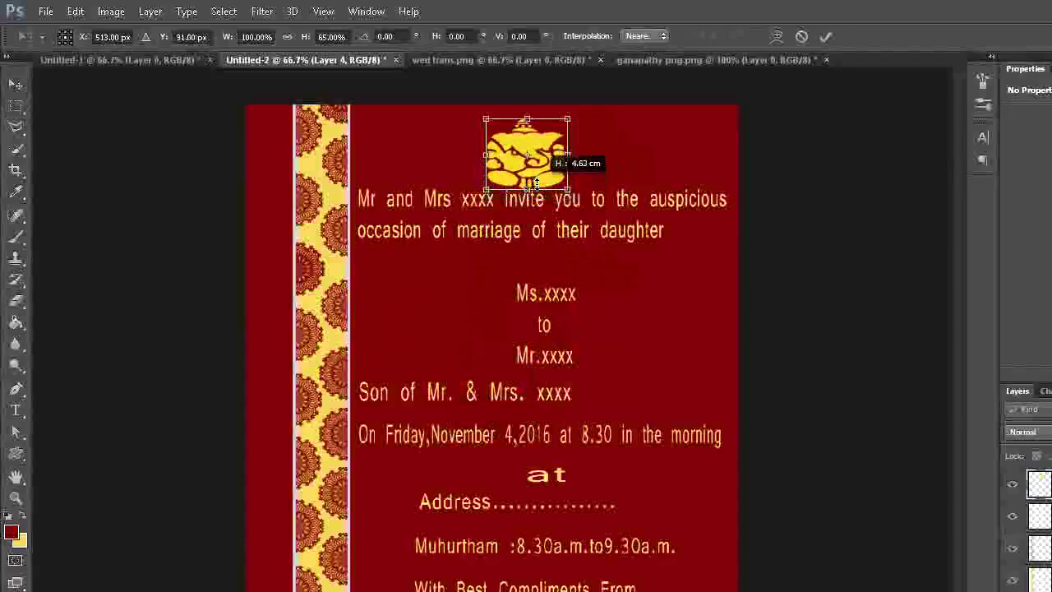
left_click_drag(533, 113, 531, 103)
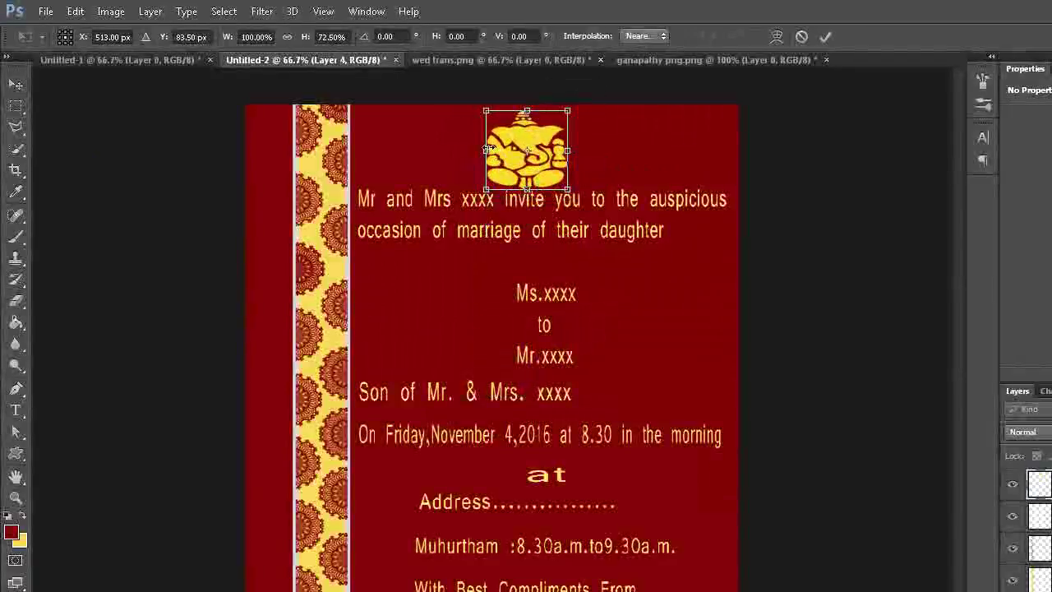
left_click_drag(486, 149, 502, 149)
left_click_drag(567, 151, 553, 150)
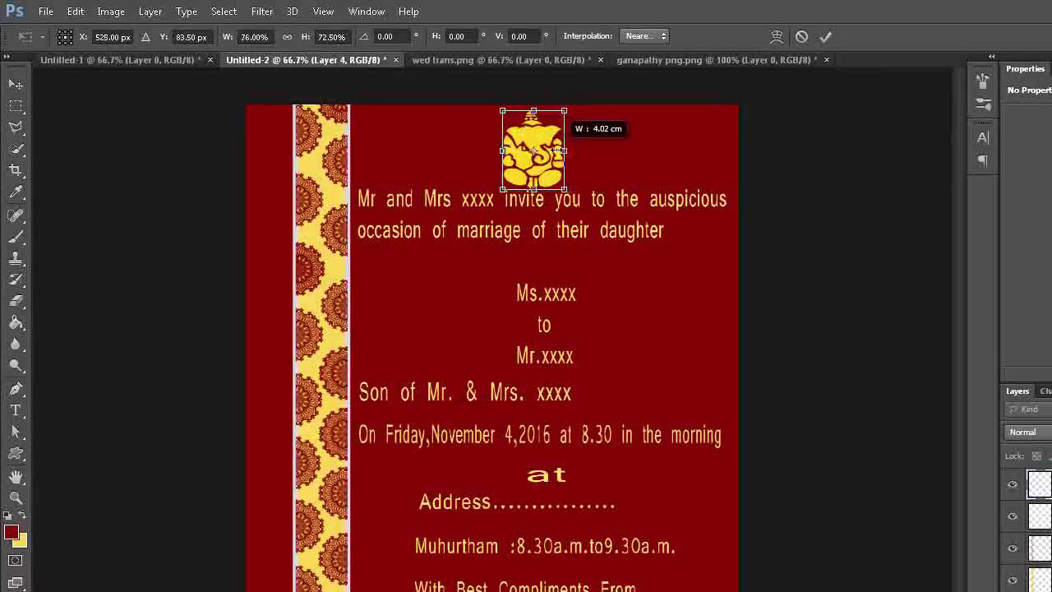
left_click_drag(528, 188, 528, 167)
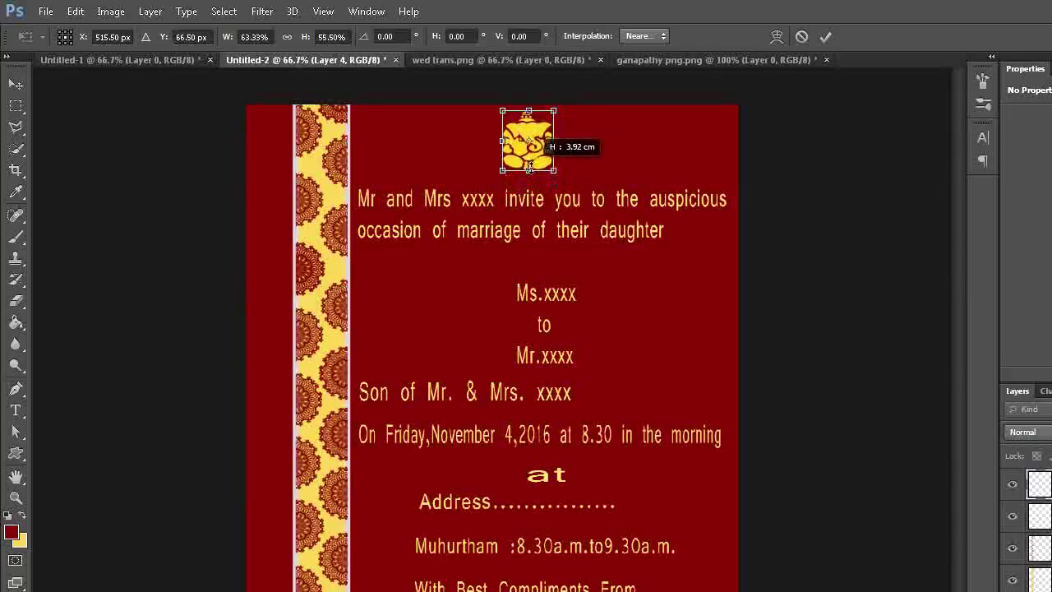
left_click_drag(529, 111, 528, 116)
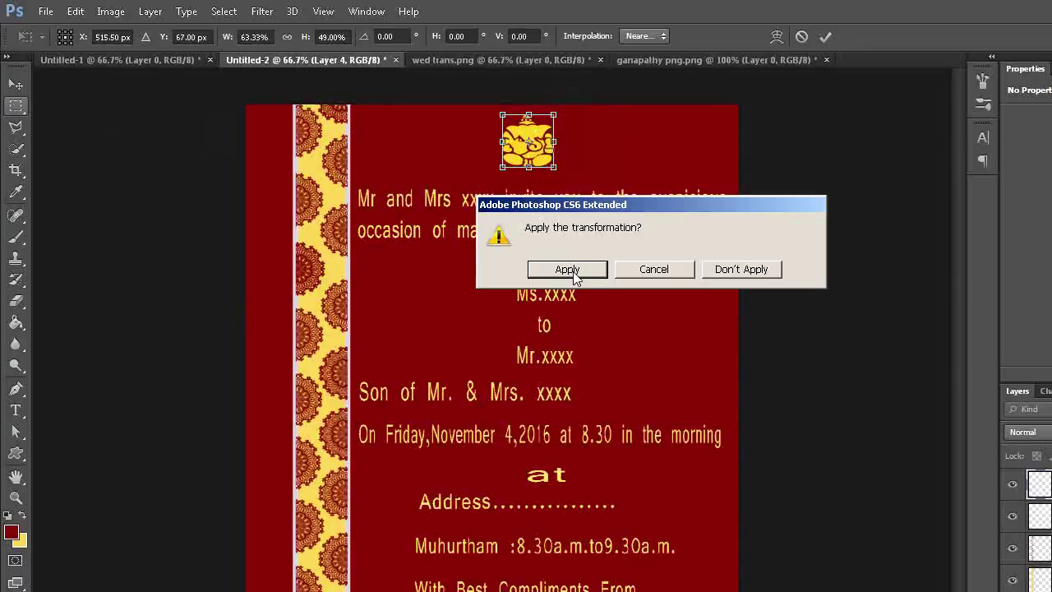
left_click(567, 270)
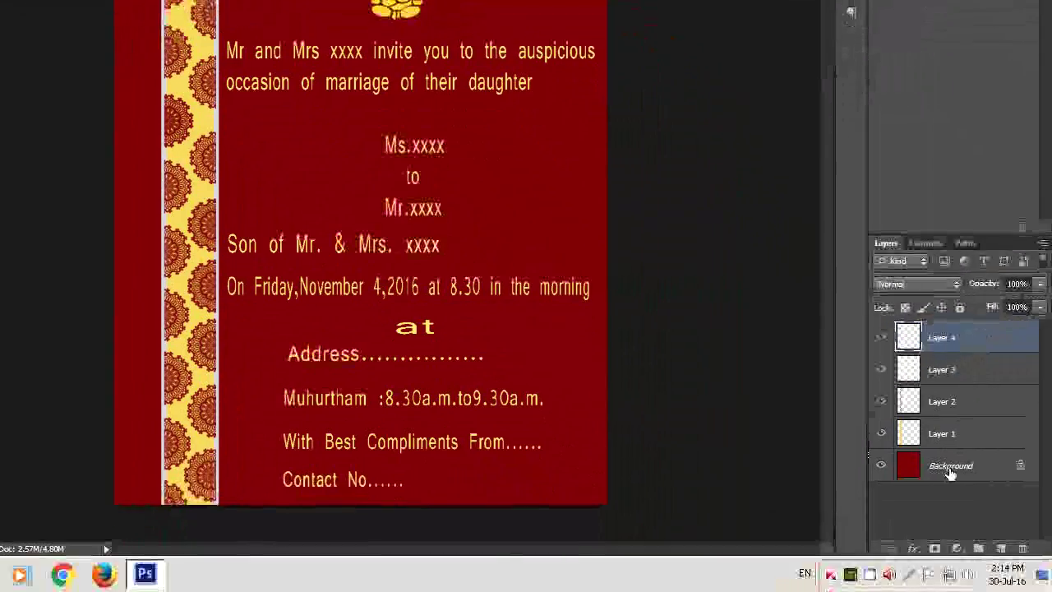
Merge the visible layers of Untitled-2 and convert the Background into editable Layer 0
left_click(950, 474, "shift")
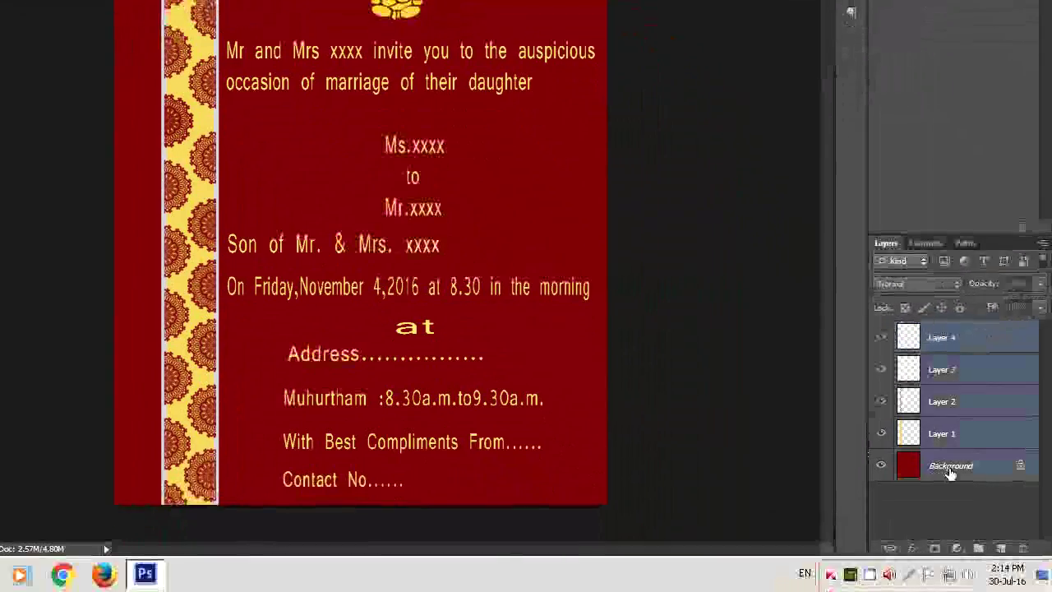
right_click(950, 473)
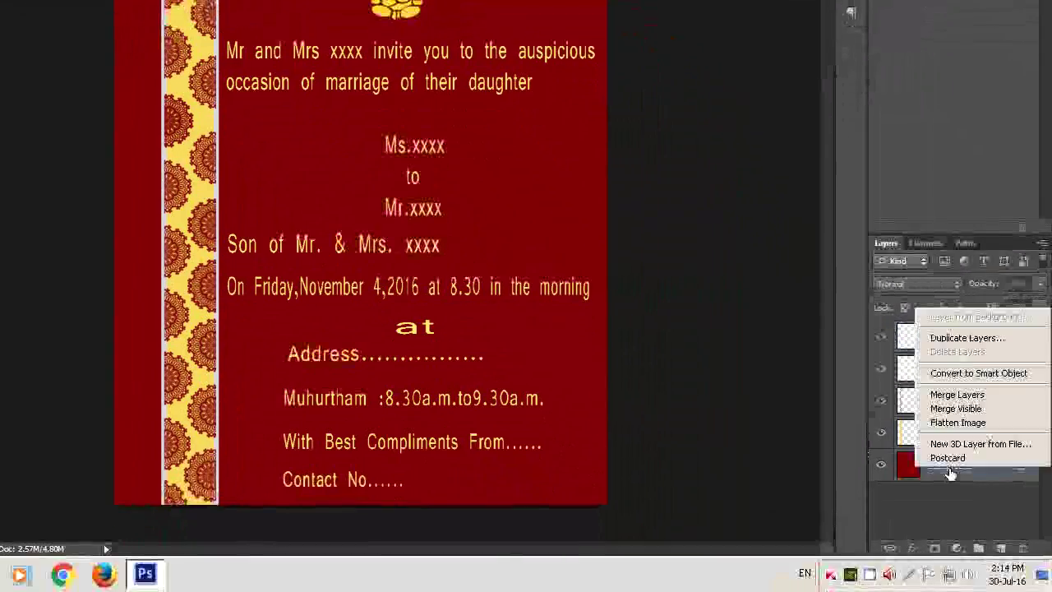
left_click(968, 409)
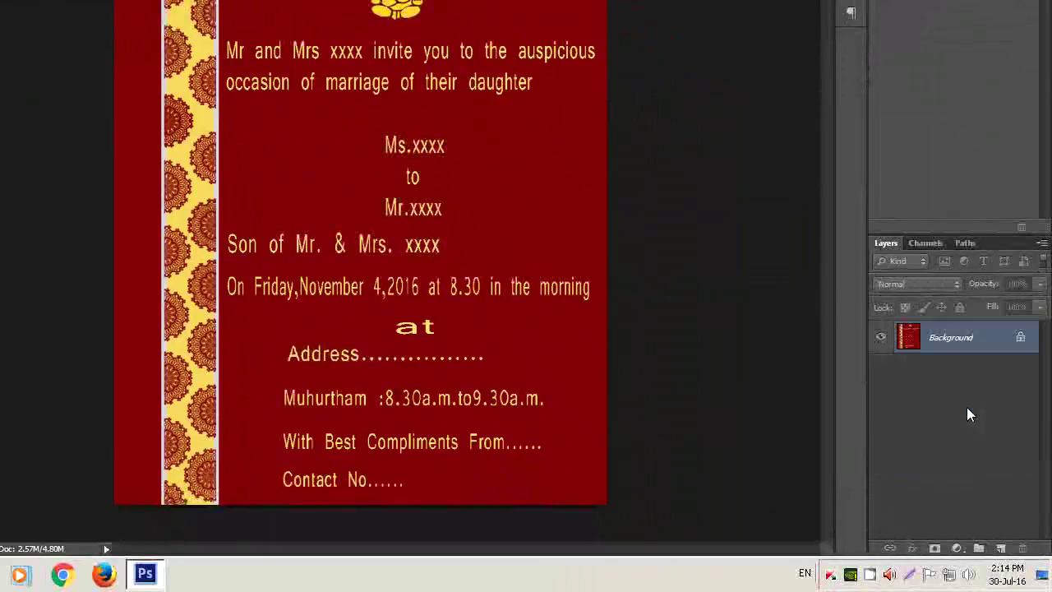
double_click(958, 342)
left_click(763, 62)
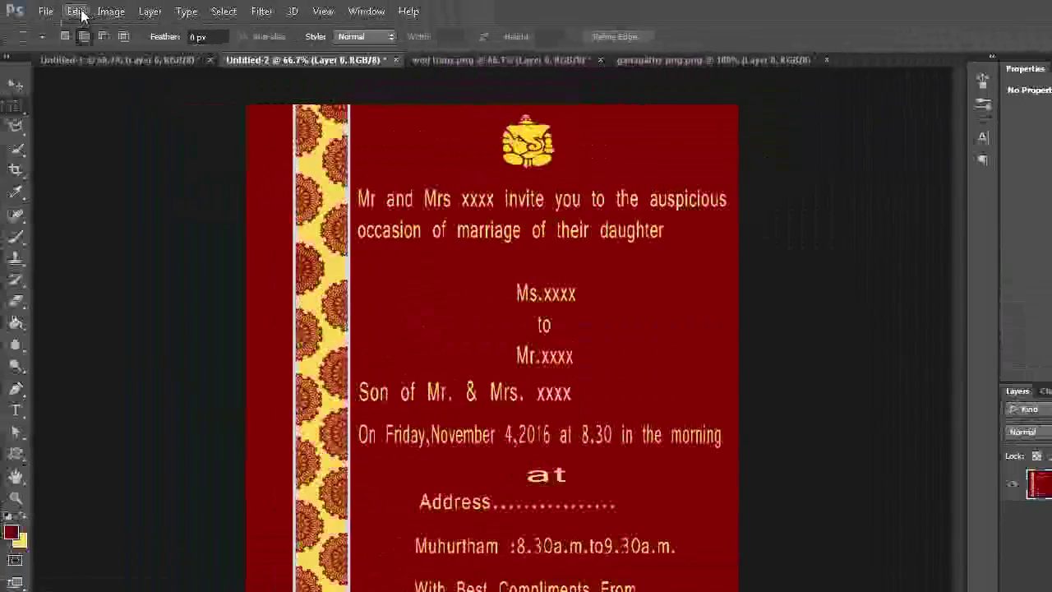
Apply a 15 px light grey (#cdcccd) Edit > Stroke around the red card
left_click(75, 10)
left_click(93, 240)
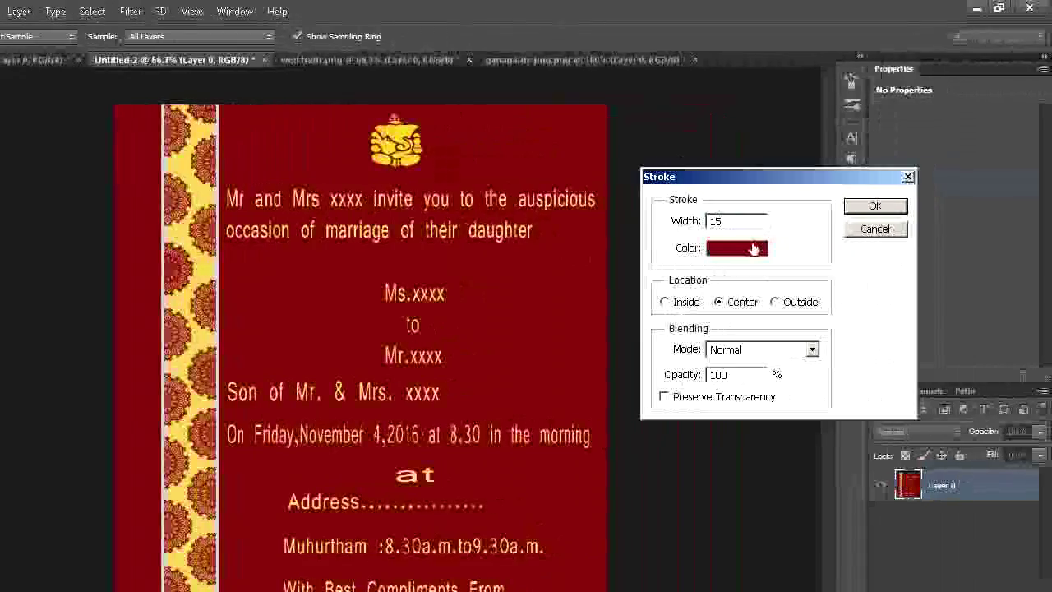
left_click(751, 249)
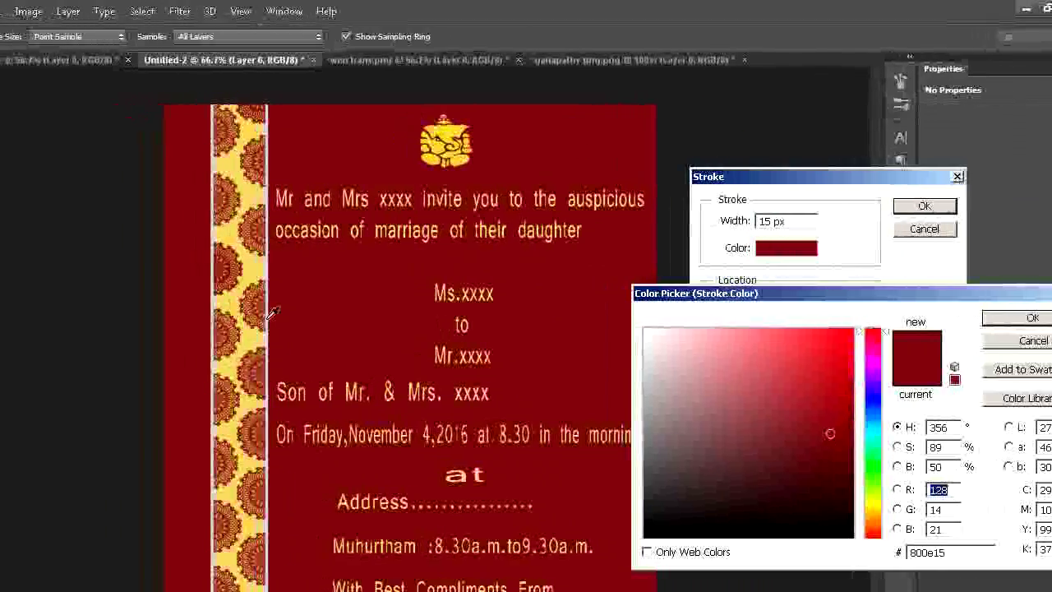
left_click(268, 317)
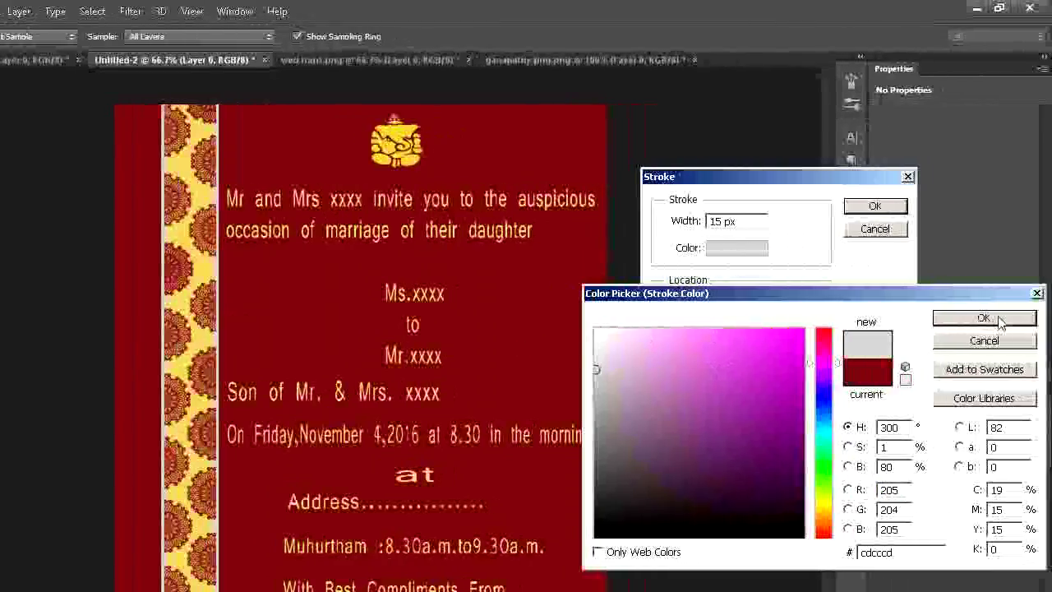
left_click(1001, 320)
left_click(888, 205)
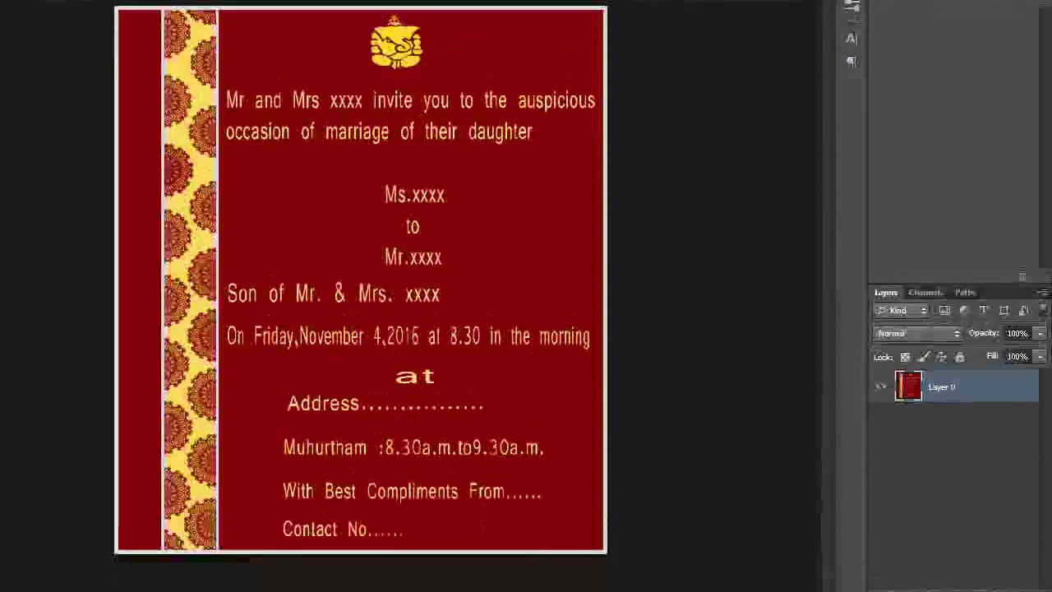
Add a 10 px centre-positioned Stroke layer effect using maroon sampled from the card
left_click(912, 548)
left_click(935, 425)
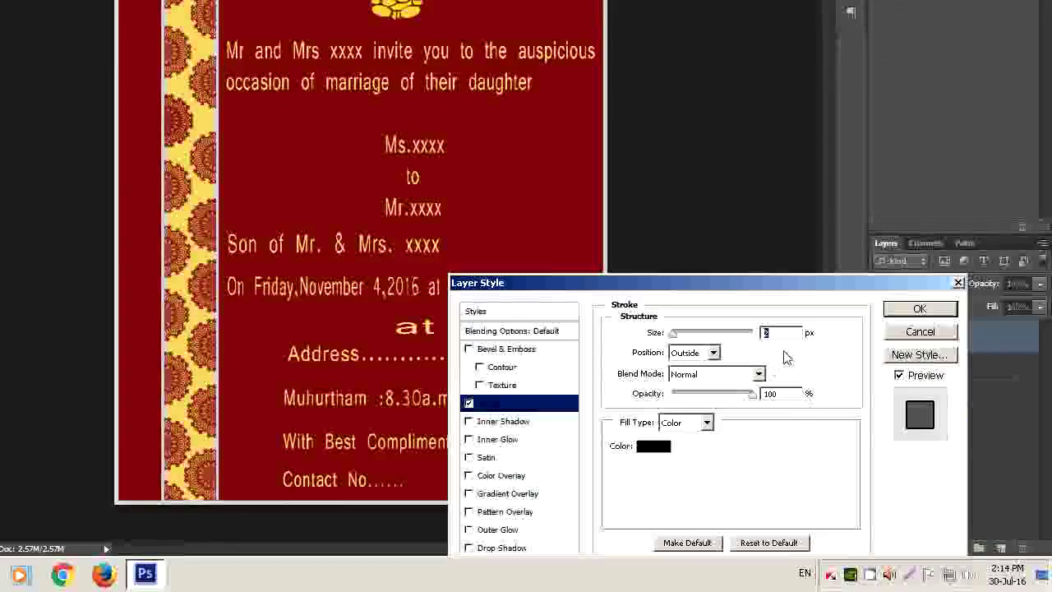
type("1")
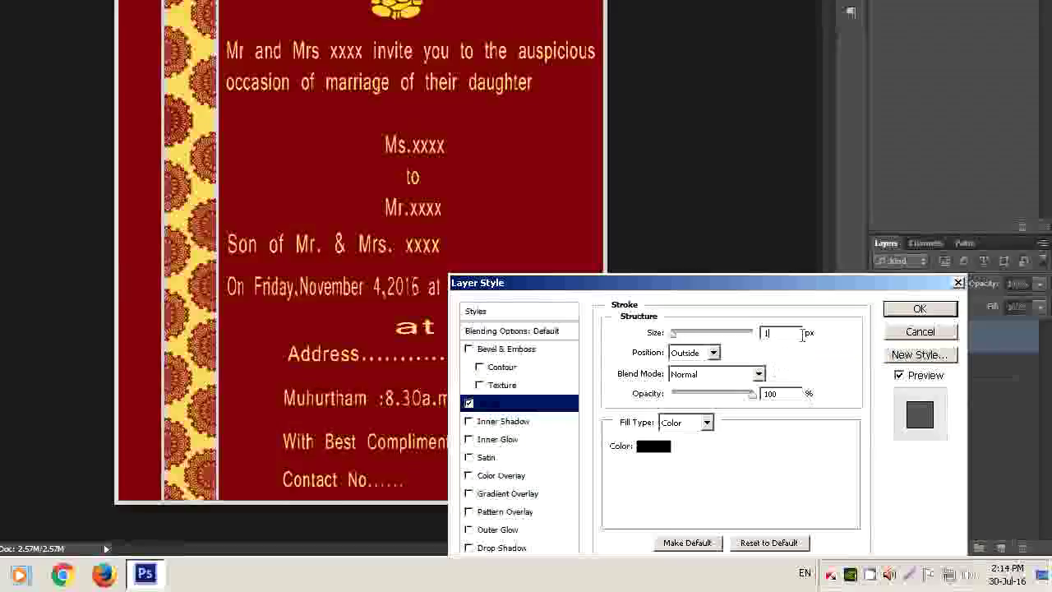
type("0")
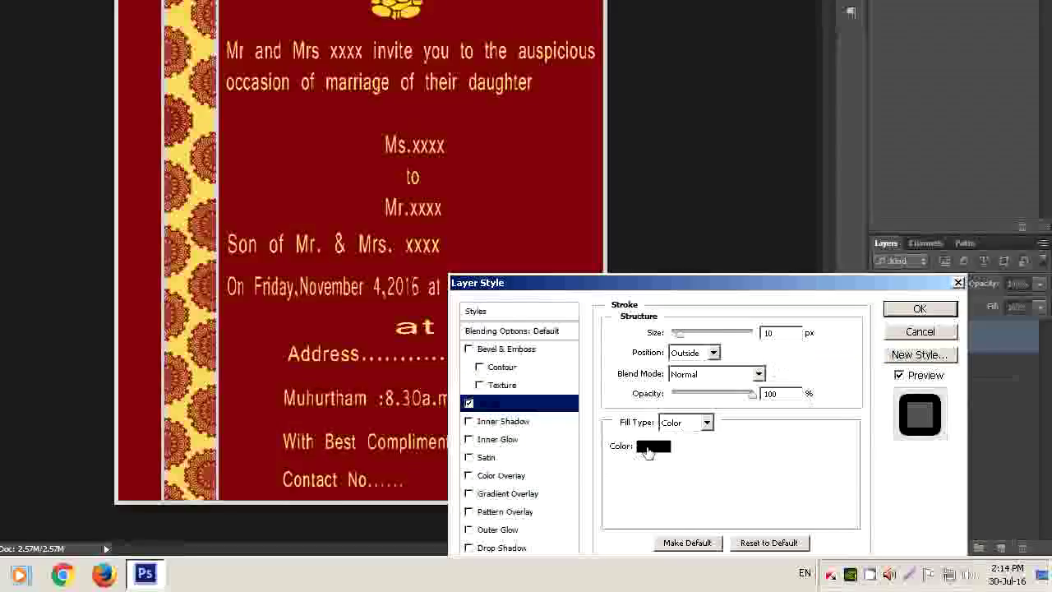
left_click(652, 446)
left_click(559, 200)
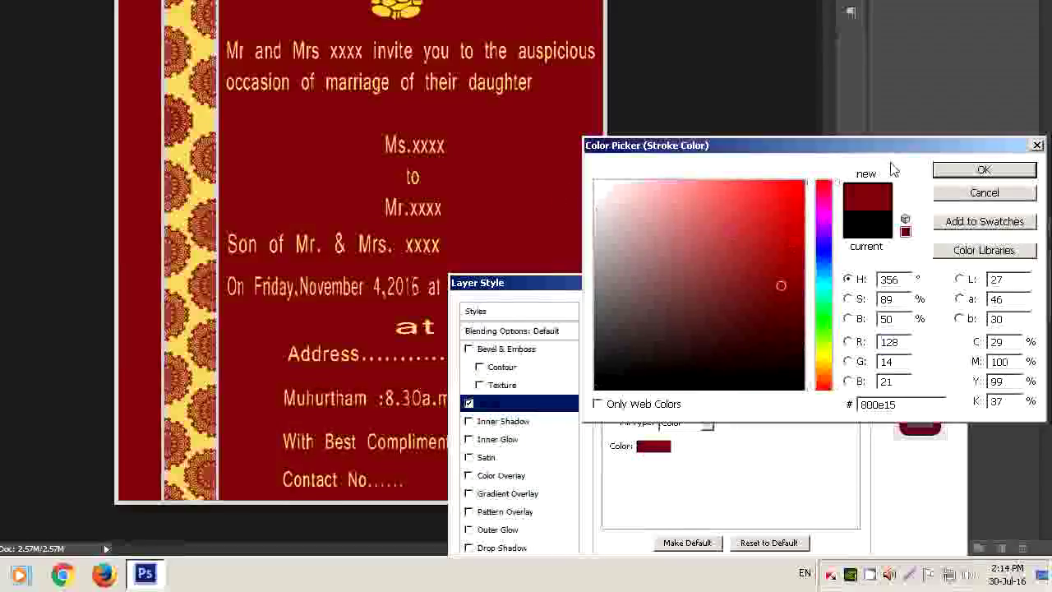
left_click(960, 170)
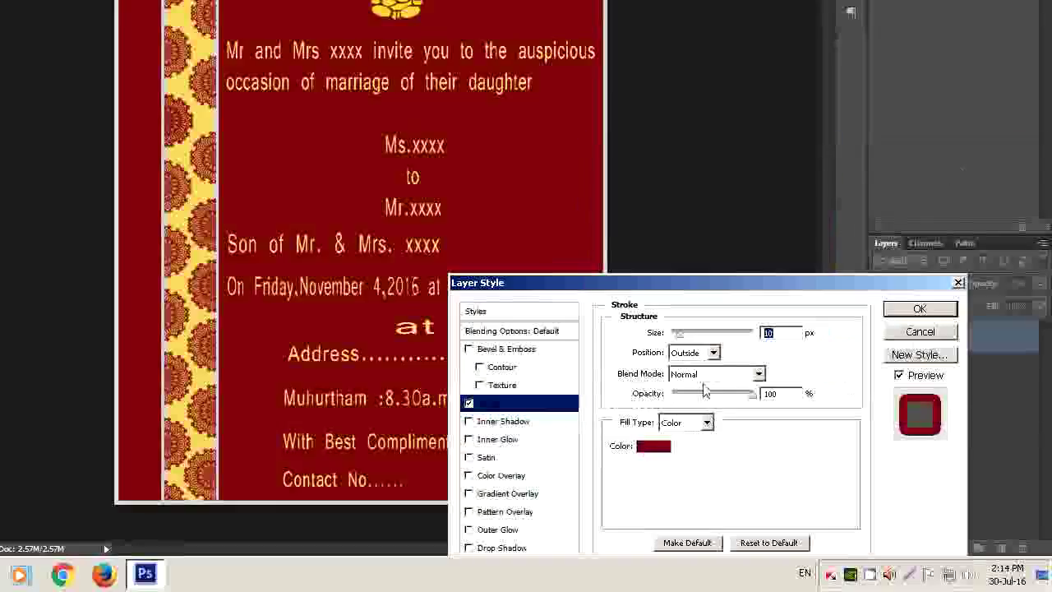
left_click(714, 353)
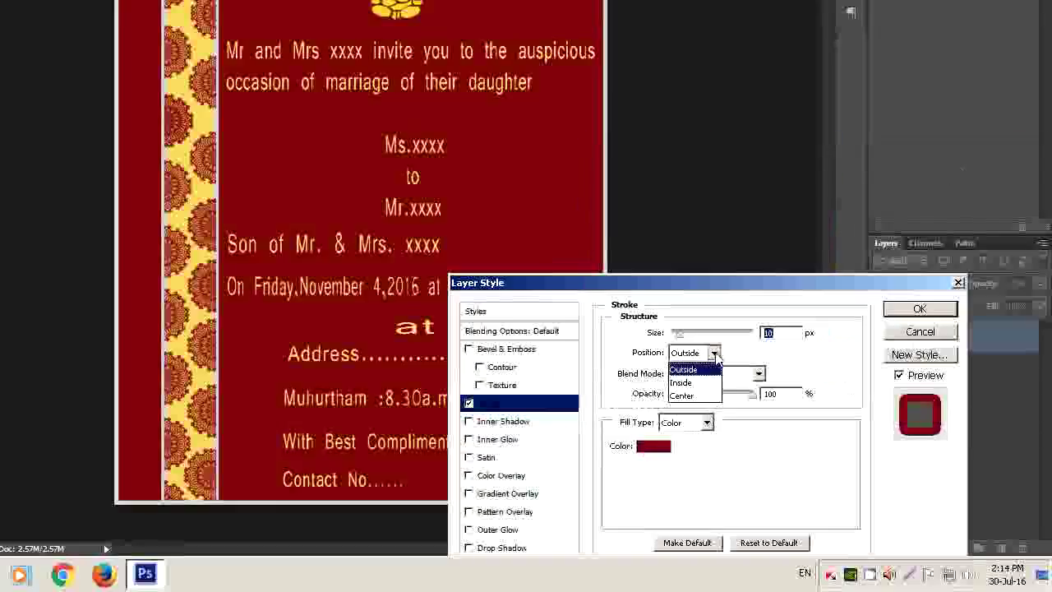
left_click(692, 396)
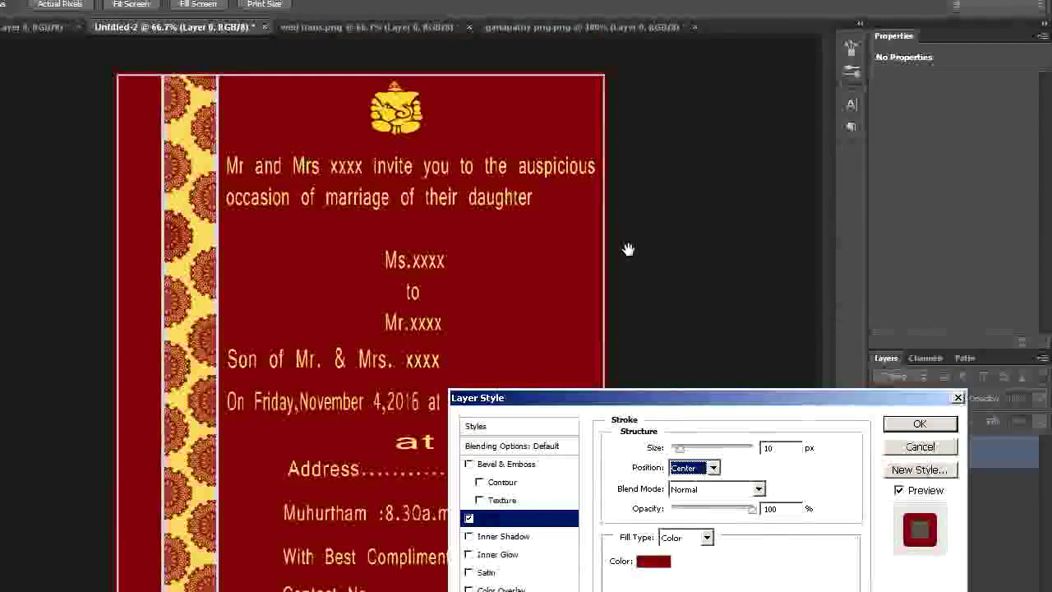
left_click(914, 426)
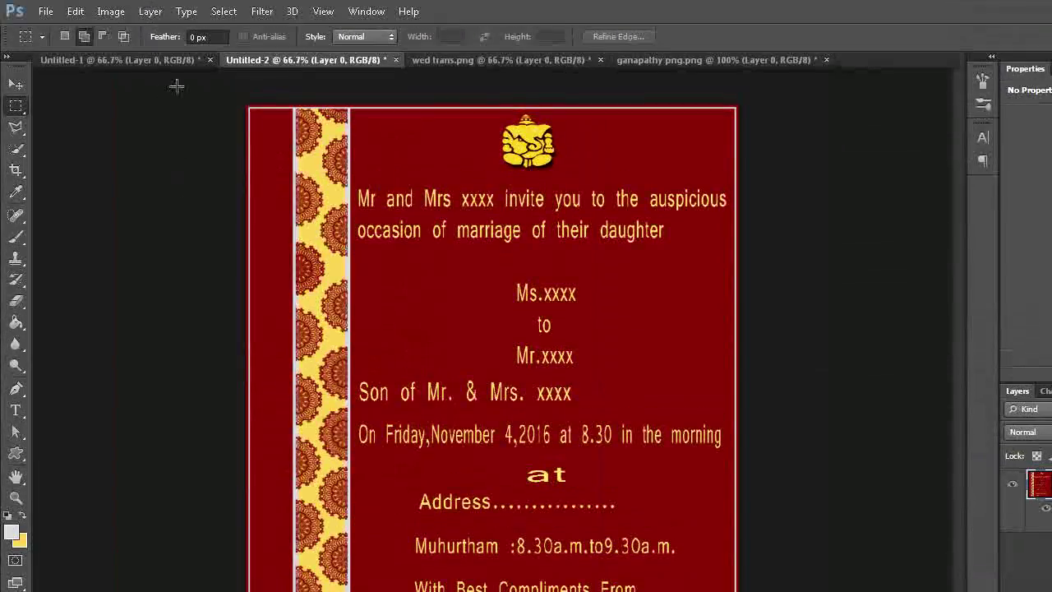
Recolour Untitled-2's maroon to navy blue via Replace Color (Hue −120), then bring up Untitled-1
left_click(111, 12)
mouse_move(130, 50)
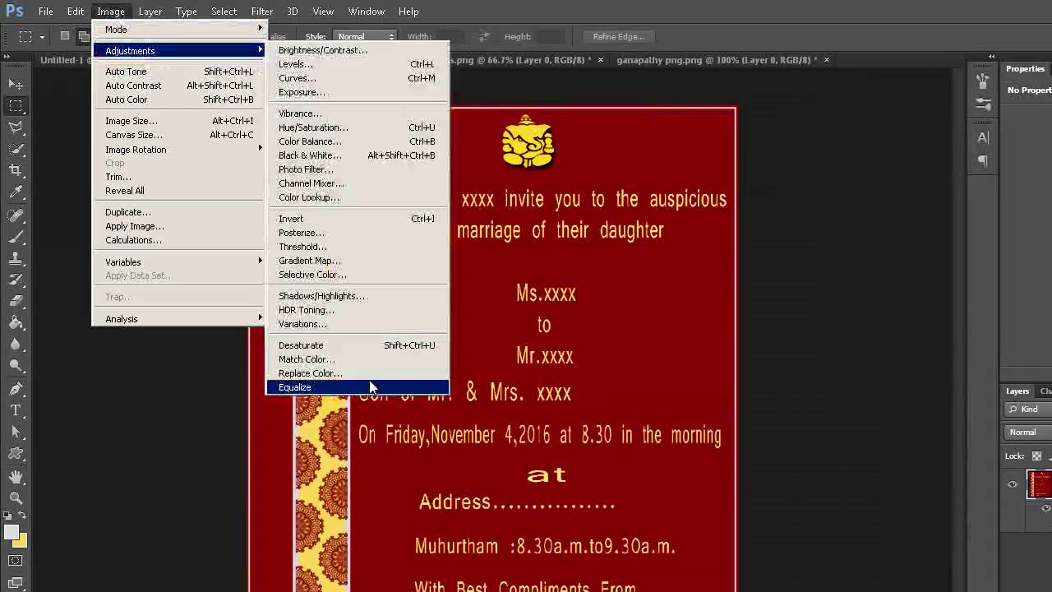
left_click(359, 376)
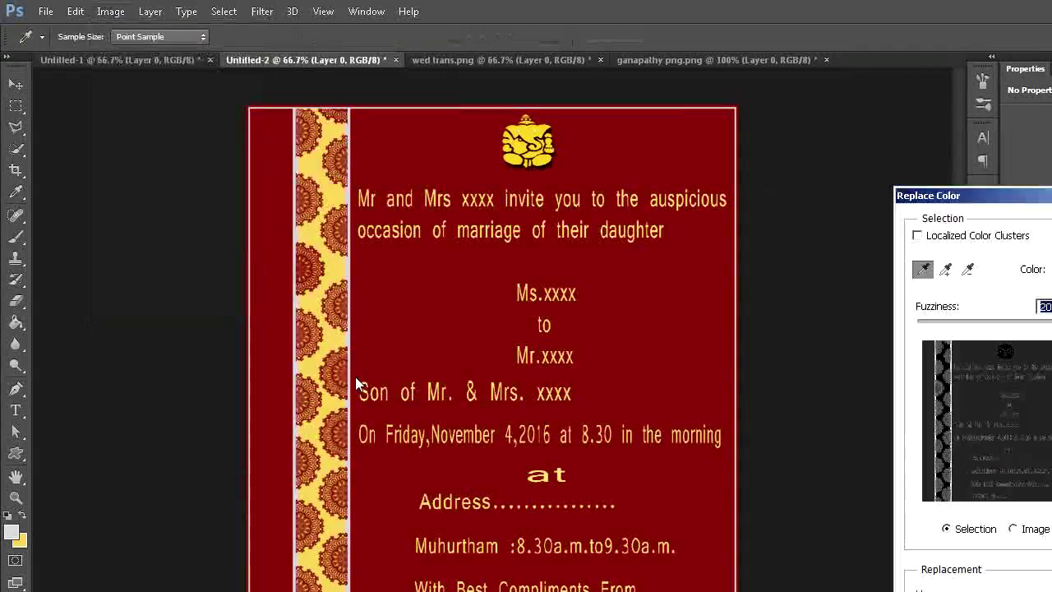
left_click(668, 340)
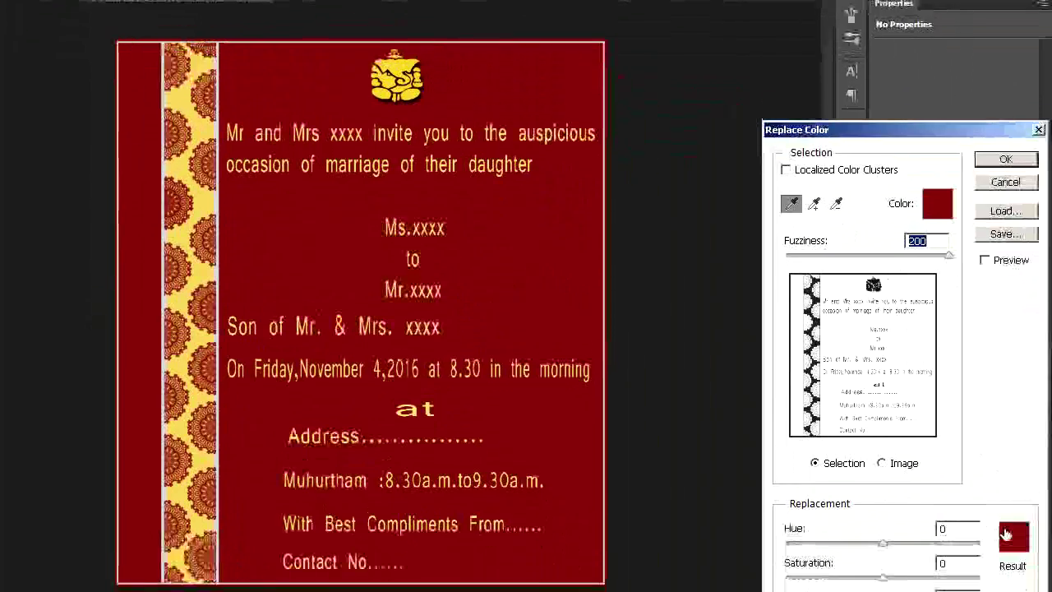
left_click(1013, 455)
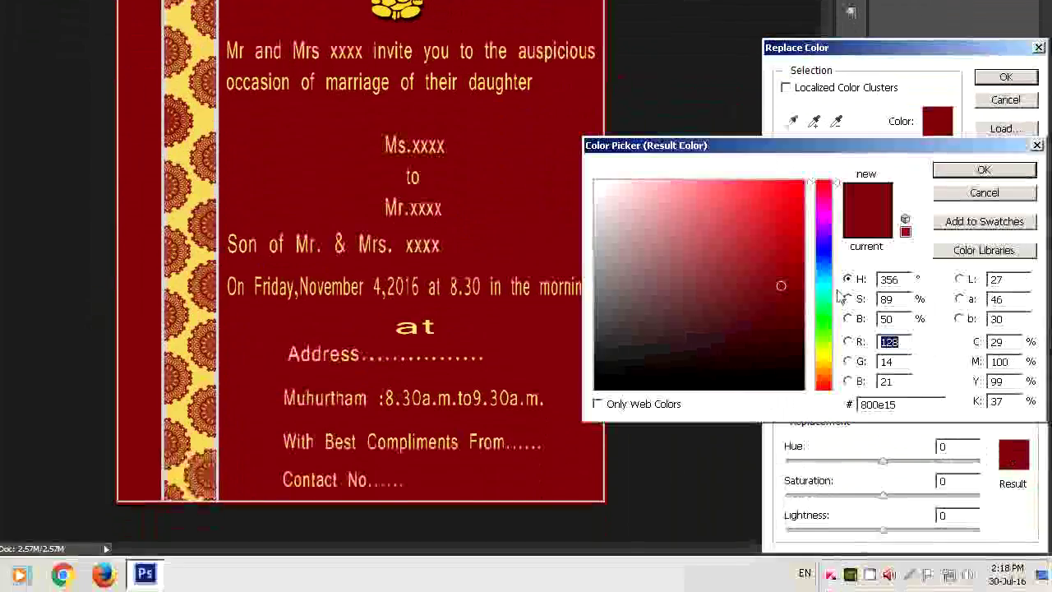
left_click(828, 259)
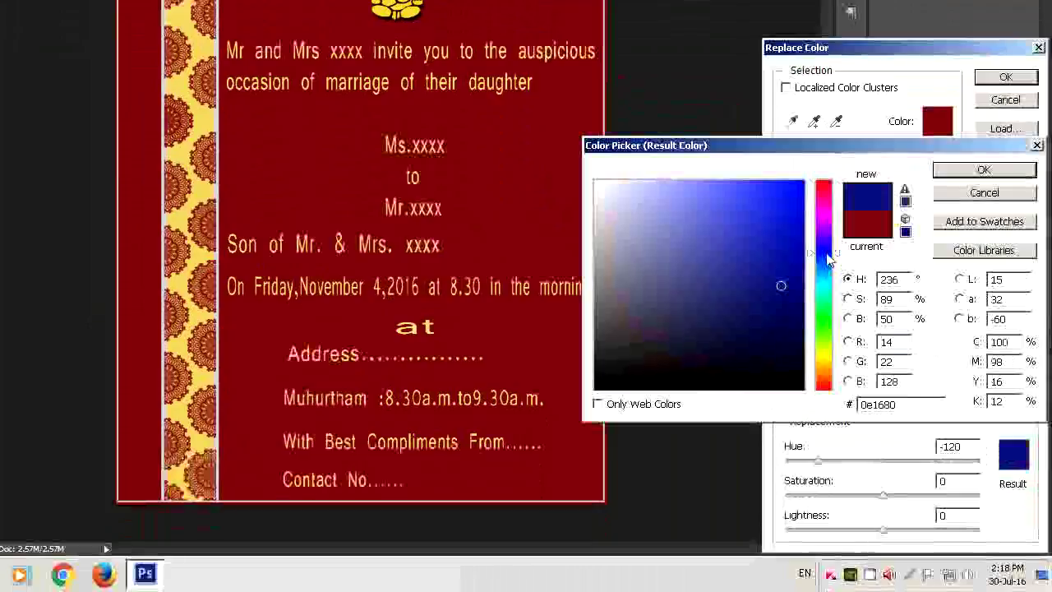
left_click(984, 170)
left_click(1006, 110)
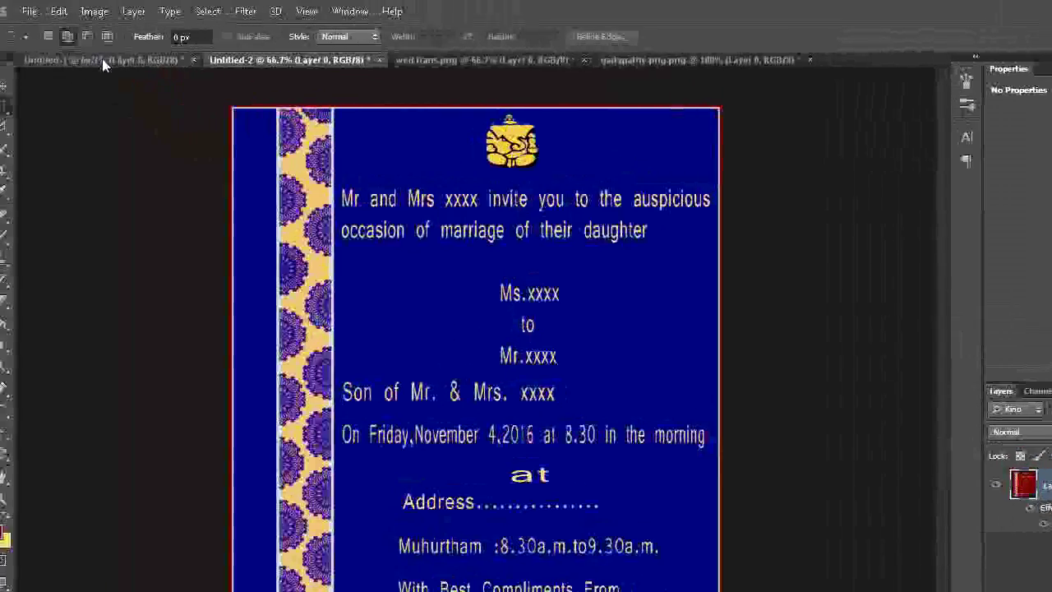
left_click(119, 61)
left_click(111, 13)
mouse_move(130, 51)
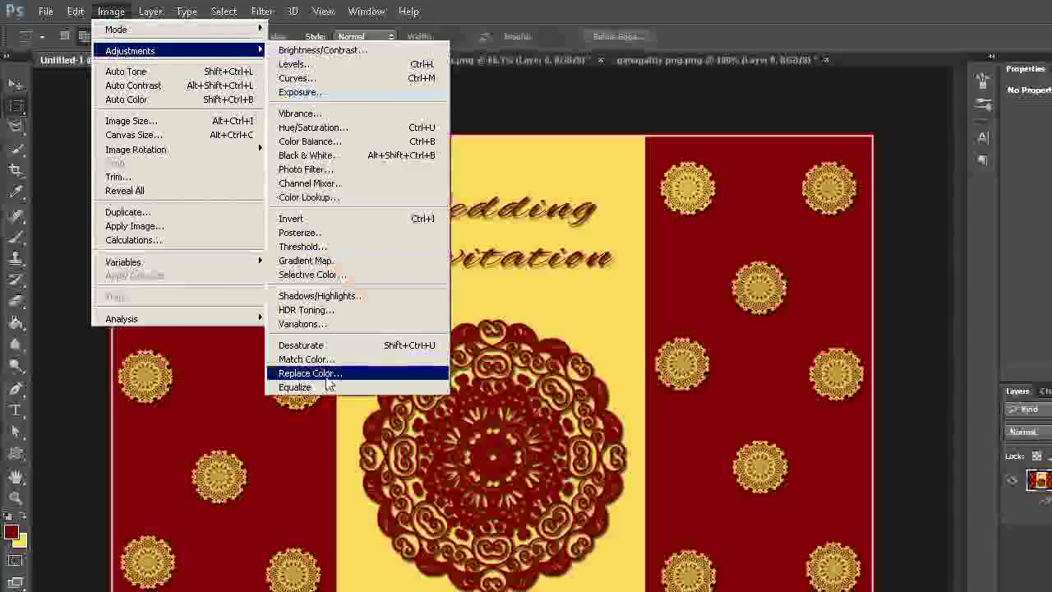
Use Replace Color to turn Untitled-1's maroon panels, mandalas and border navy blue
left_click(326, 375)
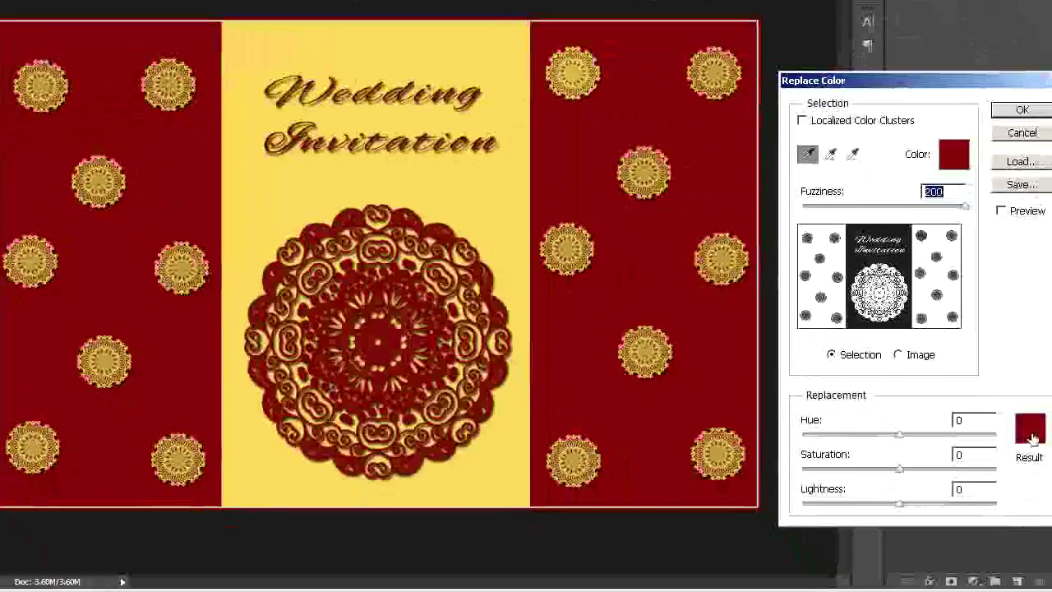
left_click(1015, 427)
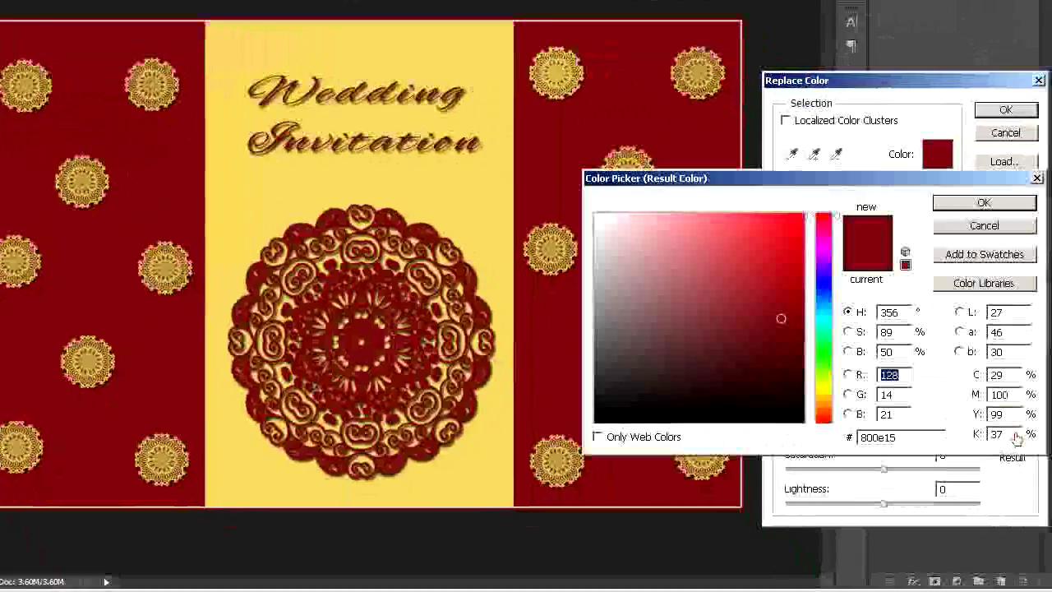
left_click(823, 288)
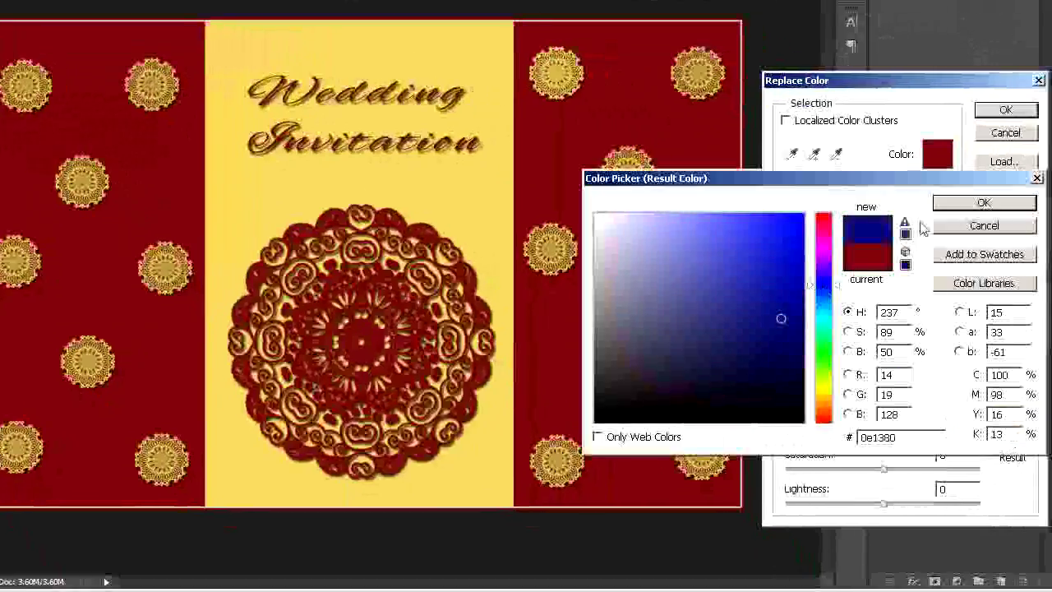
left_click(983, 203)
left_click(1005, 109)
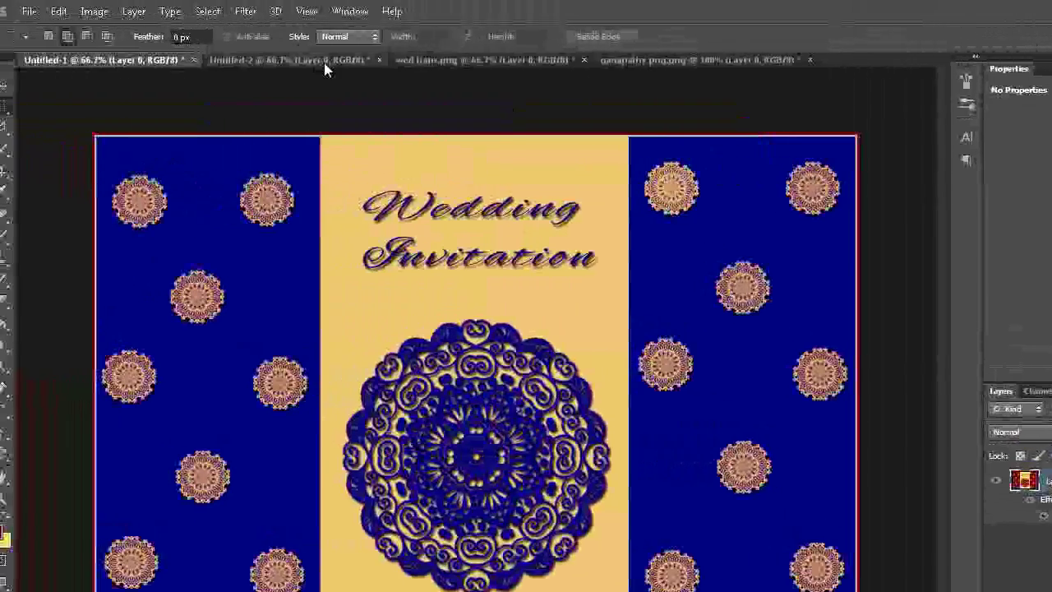
left_click(324, 62)
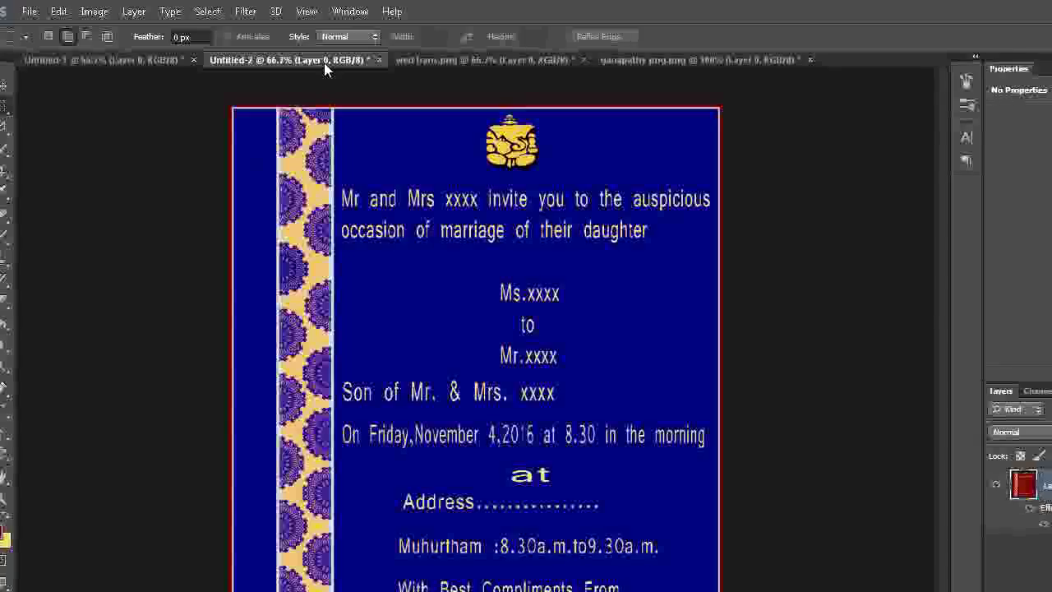
left_click(173, 66)
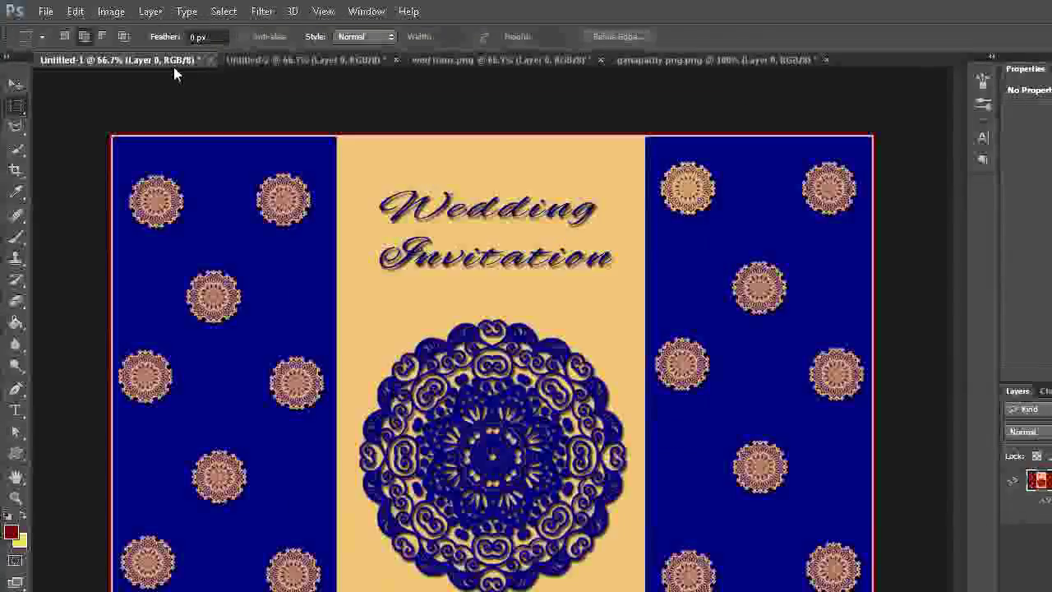